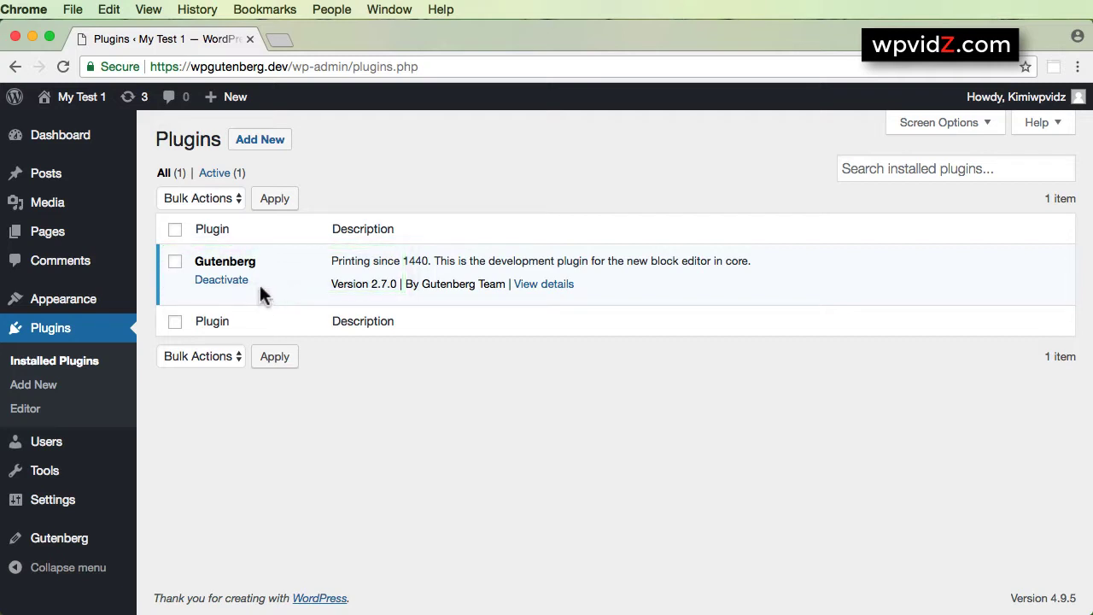
Step: Open "Post 2" from the list of all posts for editing in the Gutenberg editor
{"action": "mouse_move", "coordinate": [42, 173]}
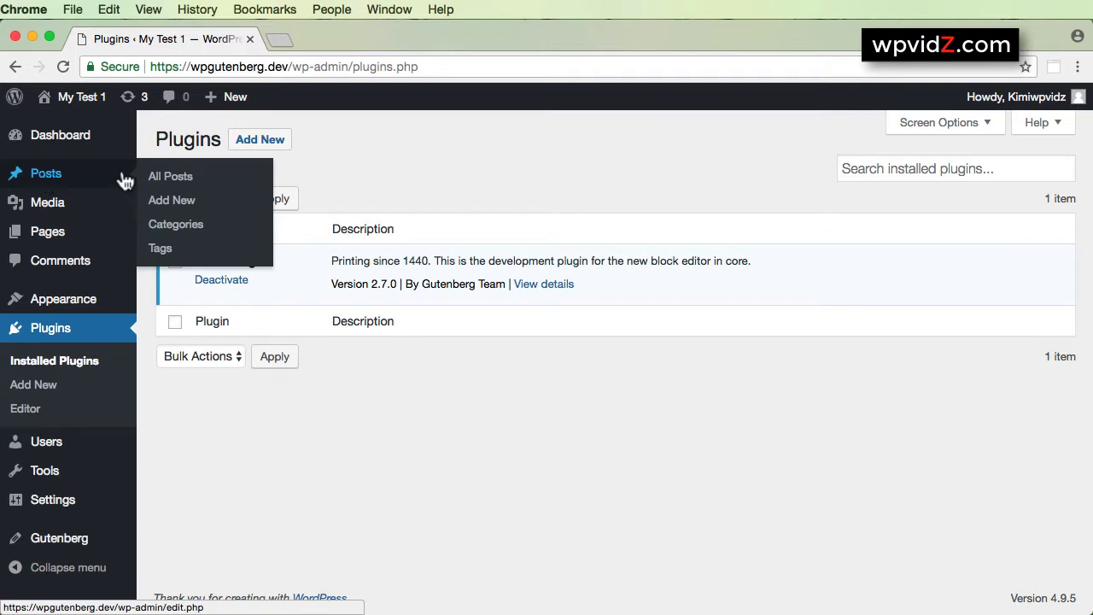
{"action": "left_click", "coordinate": [205, 183]}
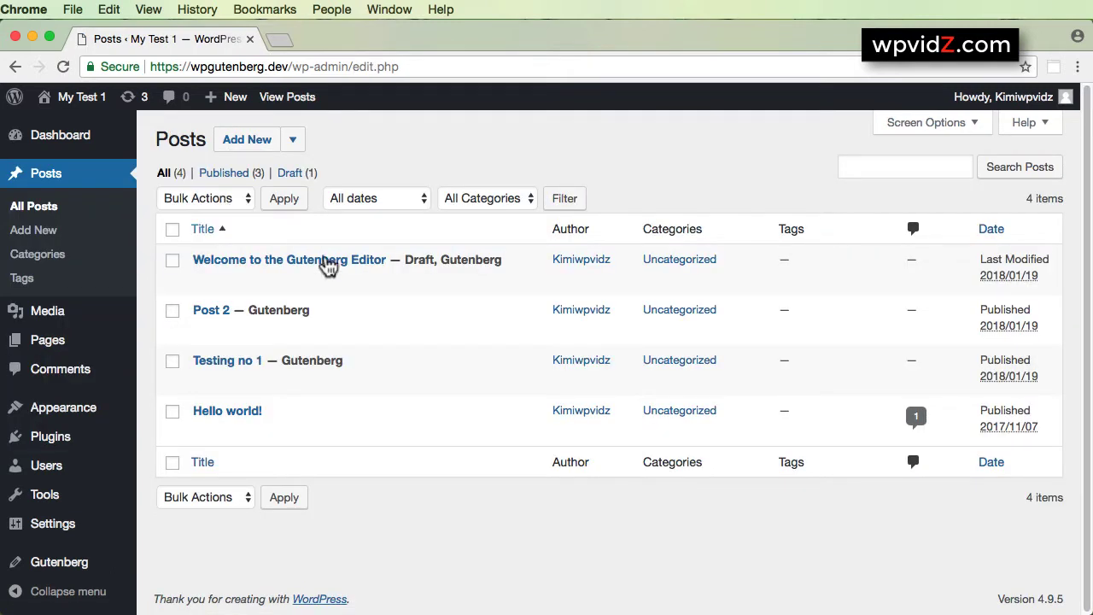
{"action": "mouse_move", "coordinate": [341, 328]}
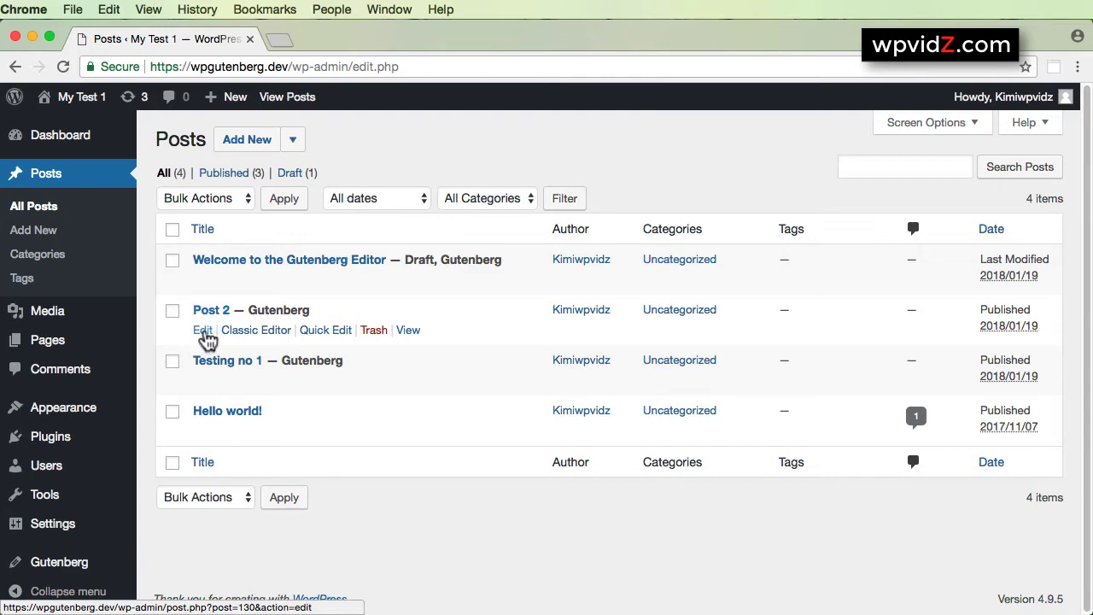
{"action": "left_click", "coordinate": [204, 333]}
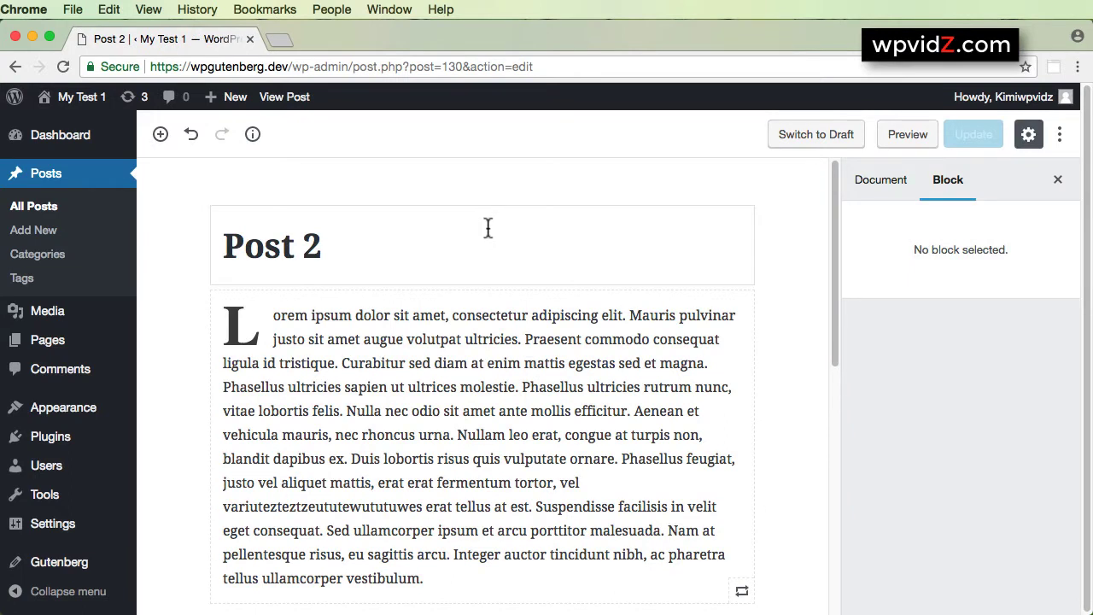
Step: Look through the blocks of Post 2, from the title and shared block to the button and the paragraphs beneath it
{"action": "left_click", "coordinate": [489, 240]}
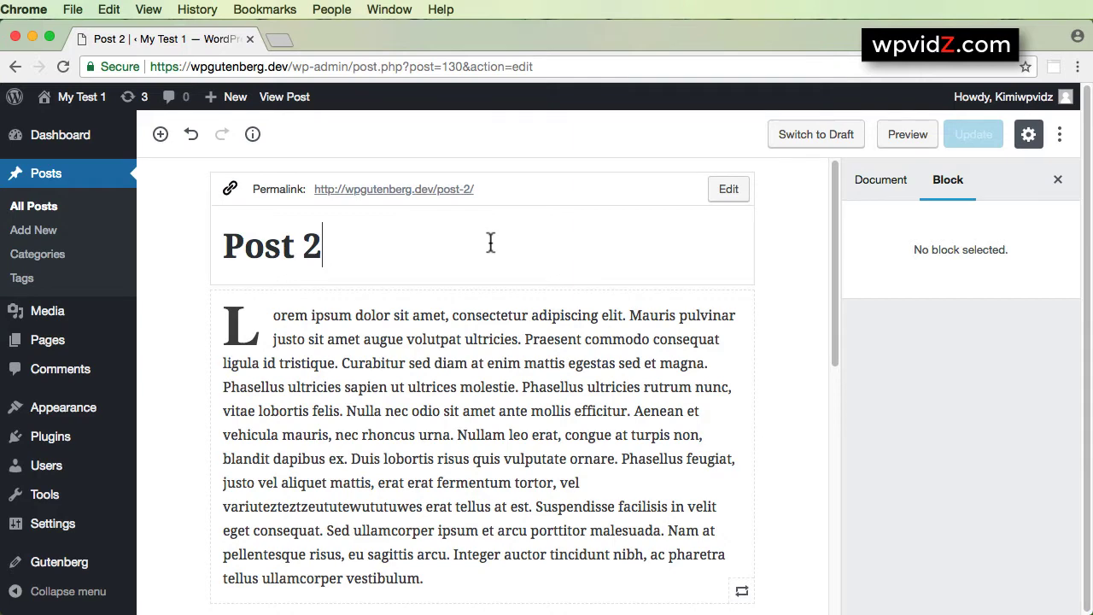
{"action": "left_click", "coordinate": [568, 374]}
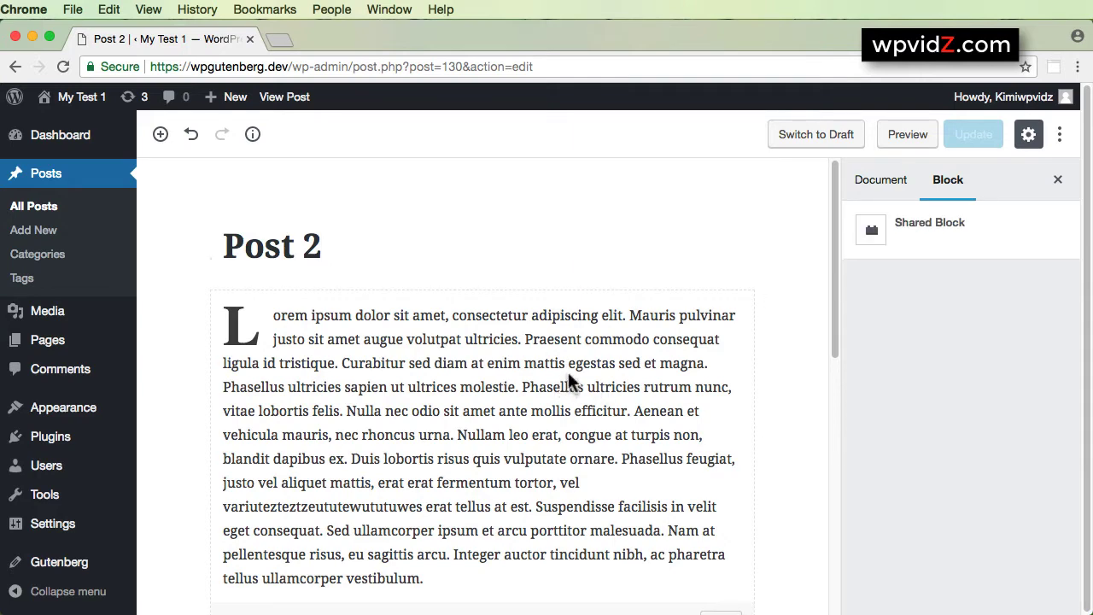
{"action": "scroll", "coordinate": [568, 380], "scroll_direction": "down", "scroll_amount": 5}
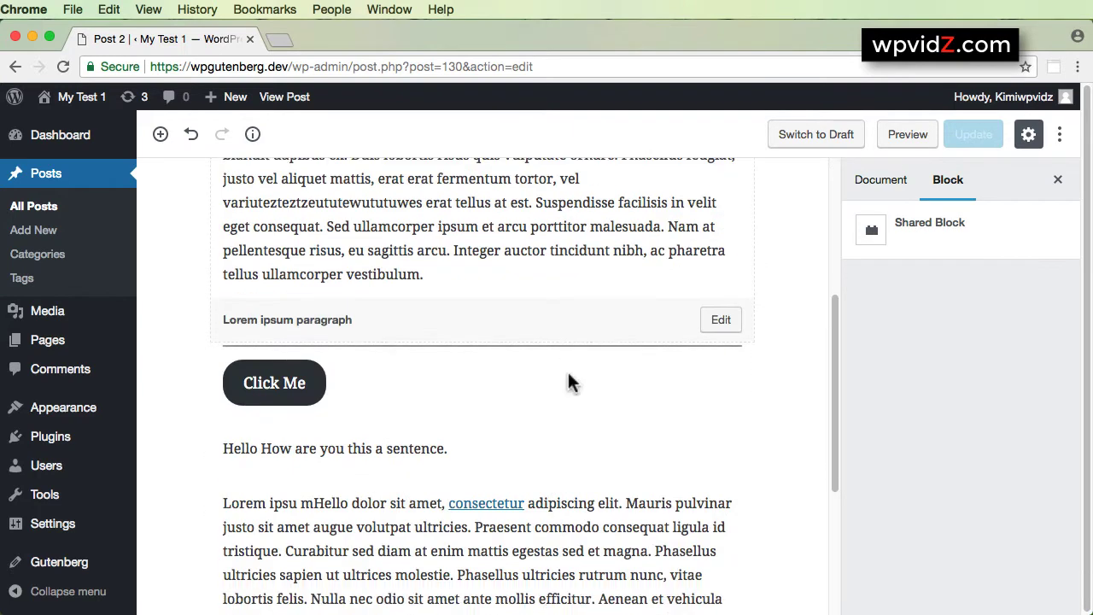
{"action": "left_click", "coordinate": [305, 388]}
{"action": "scroll", "coordinate": [652, 393], "scroll_direction": "down", "scroll_amount": 2}
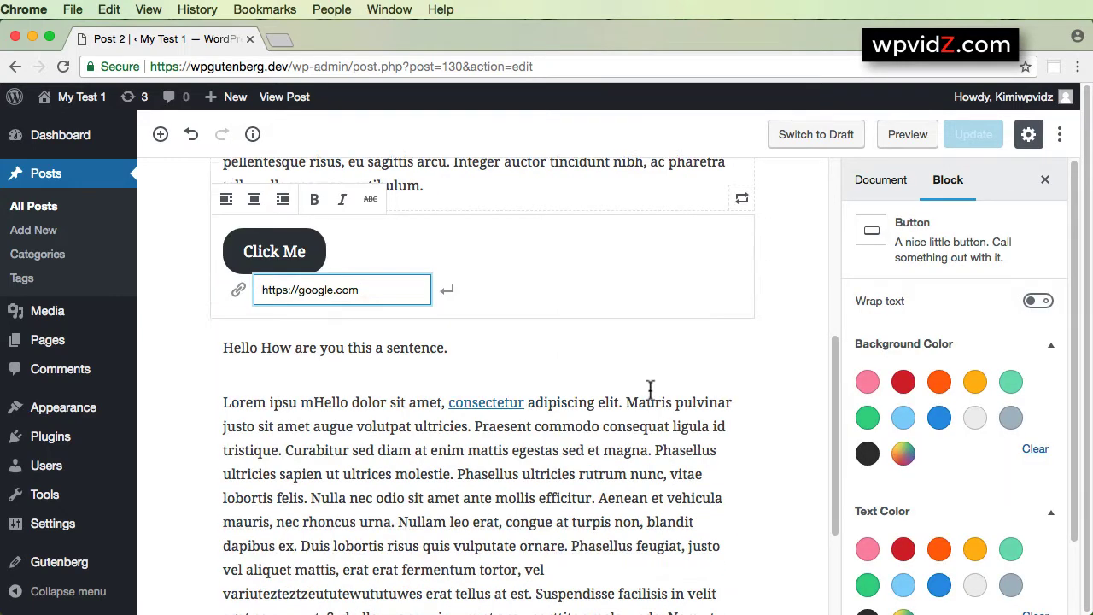
{"action": "left_click", "coordinate": [422, 329]}
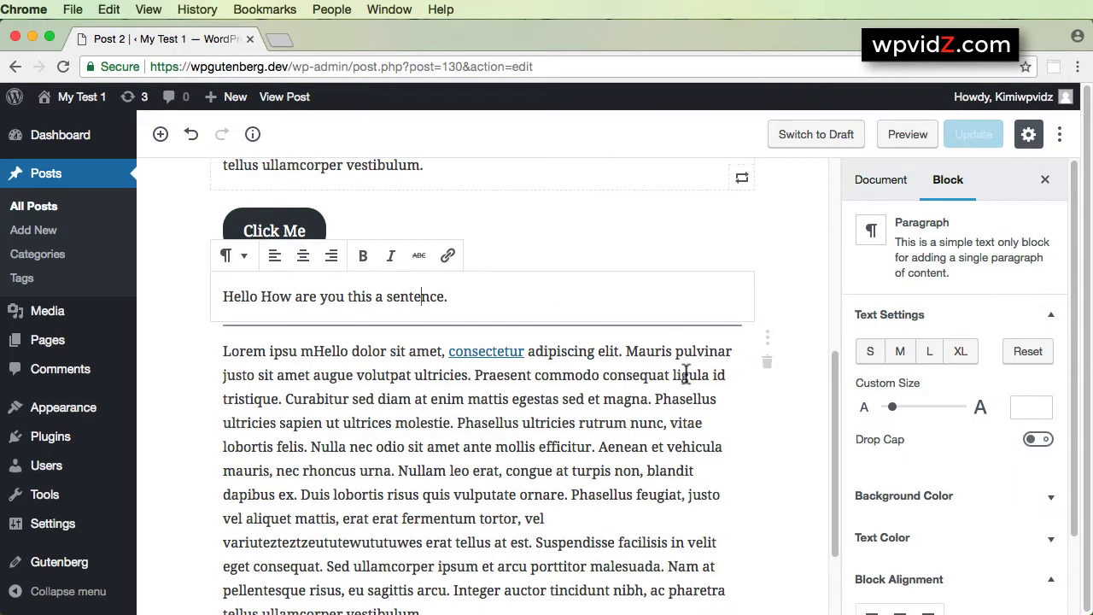
{"action": "scroll", "coordinate": [686, 436], "scroll_direction": "down", "scroll_amount": 3}
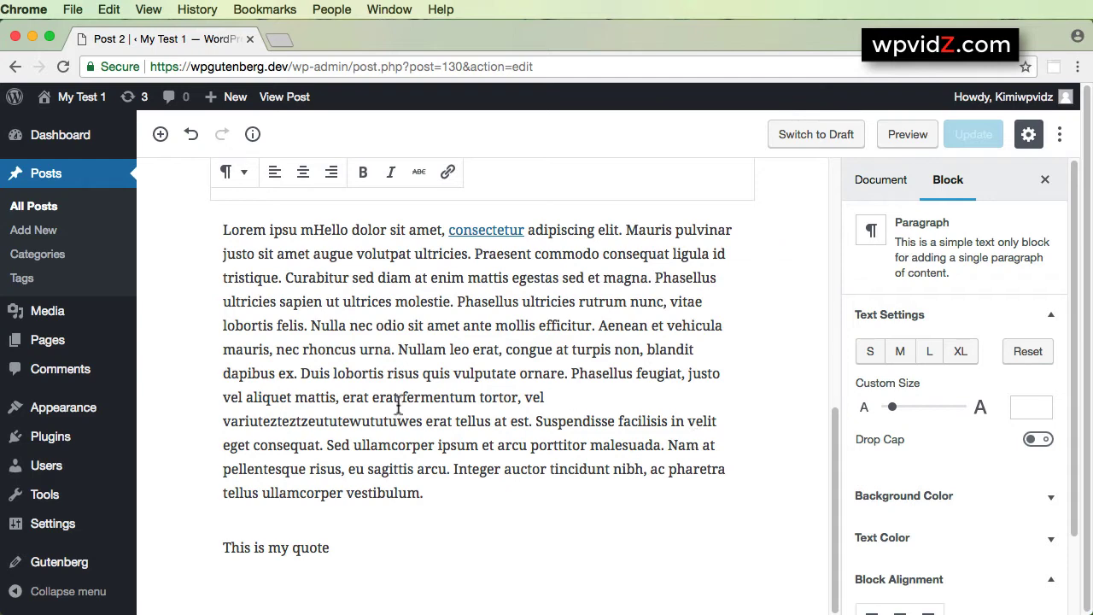
{"action": "left_click", "coordinate": [350, 371]}
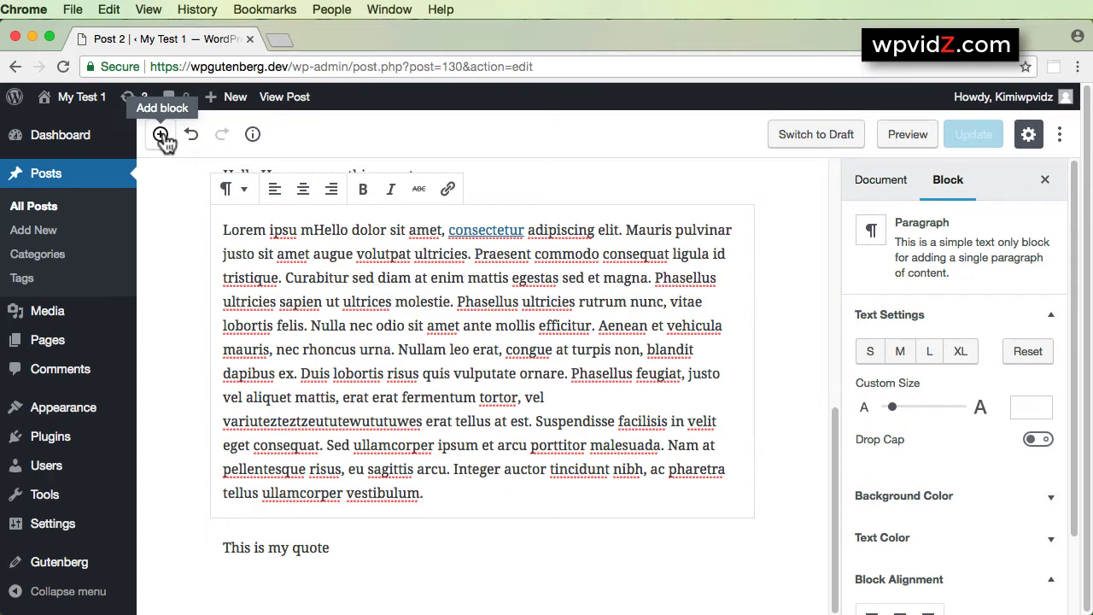
{"action": "mouse_move", "coordinate": [263, 553]}
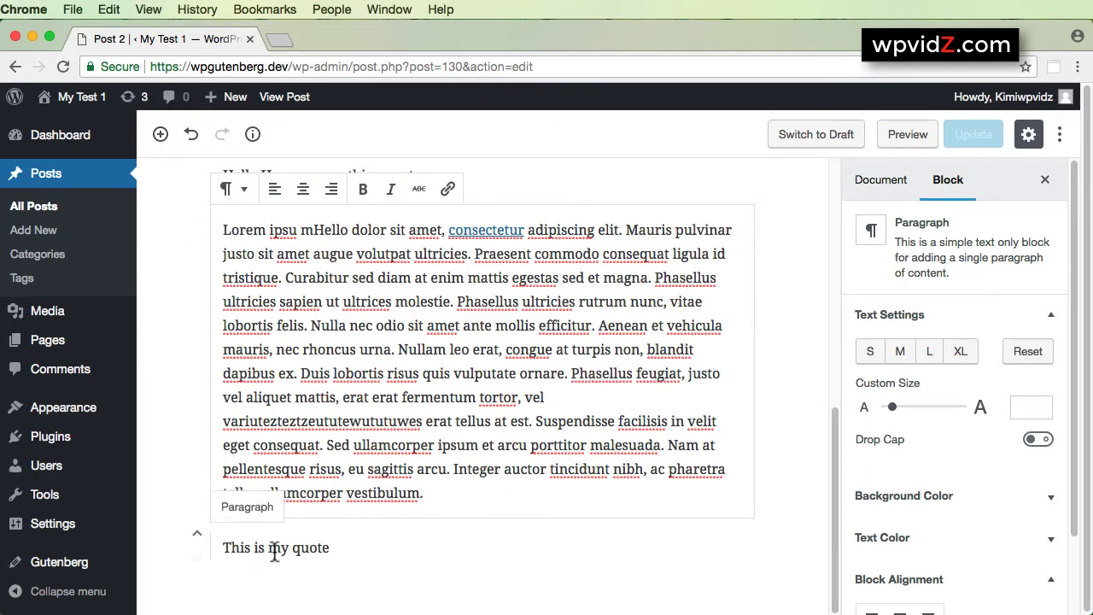
Step: Add a Heading block below the "This is my quote" paragraph with the text "This is my heading - Red"
{"action": "left_click", "coordinate": [299, 548]}
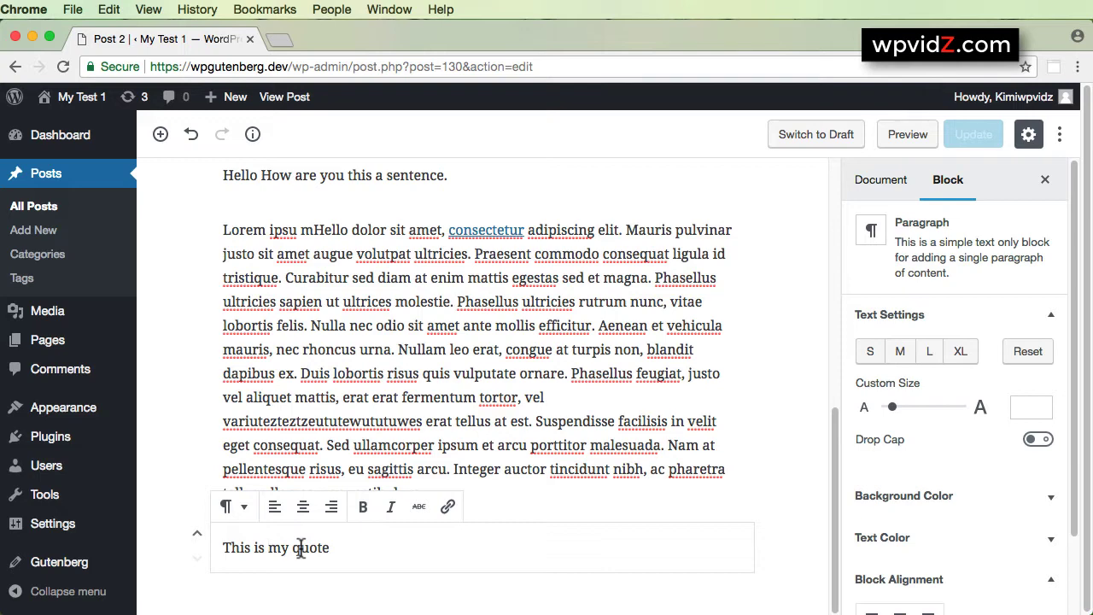
{"action": "left_click", "coordinate": [160, 134]}
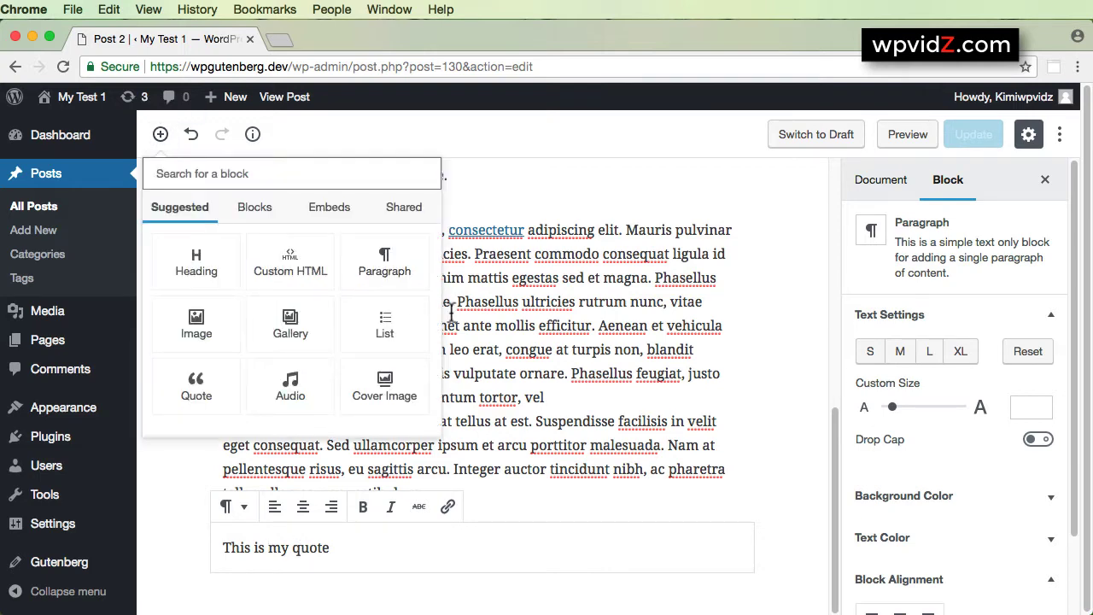
{"action": "left_click", "coordinate": [188, 282]}
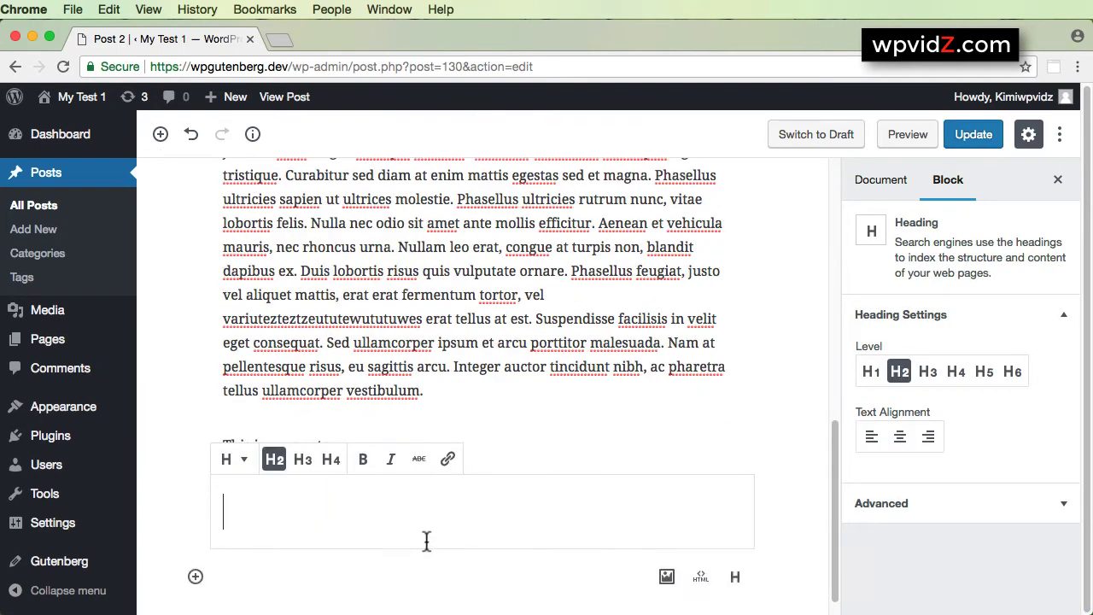
{"action": "type", "text": "This is my heading - Red"}
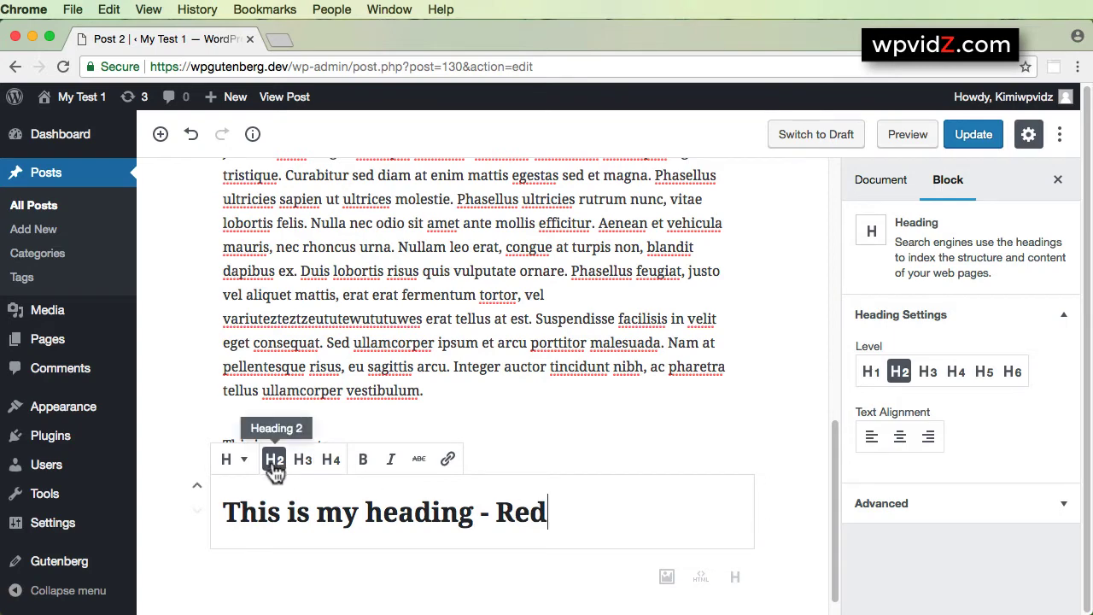
Step: Try the new heading at level H3 and return it to level H2
{"action": "left_click_drag", "start_coordinate": [574, 511], "coordinate": [199, 506]}
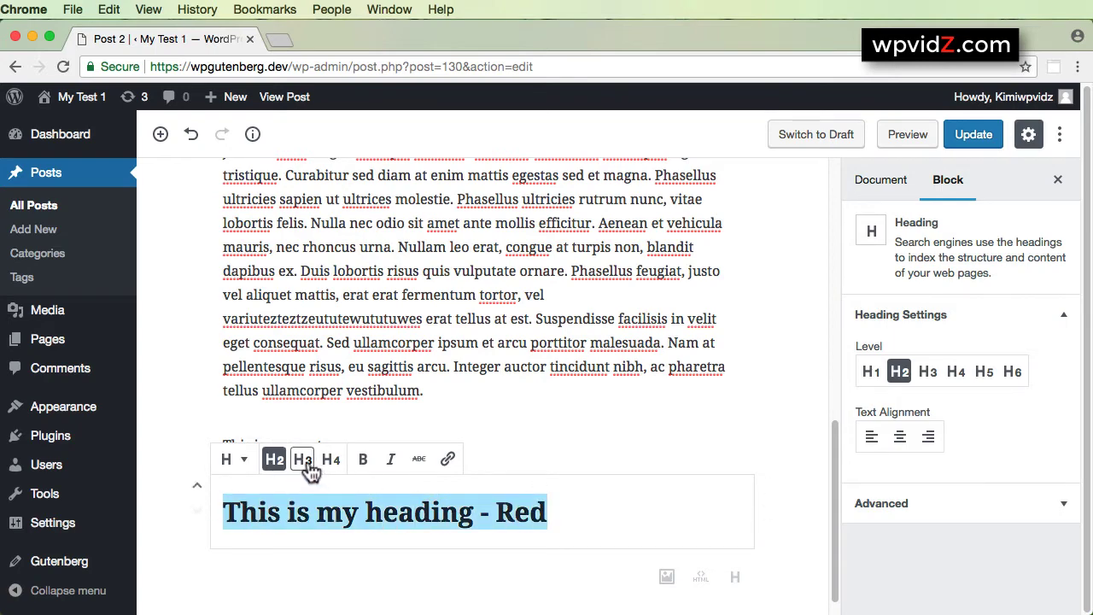
{"action": "left_click", "coordinate": [303, 461]}
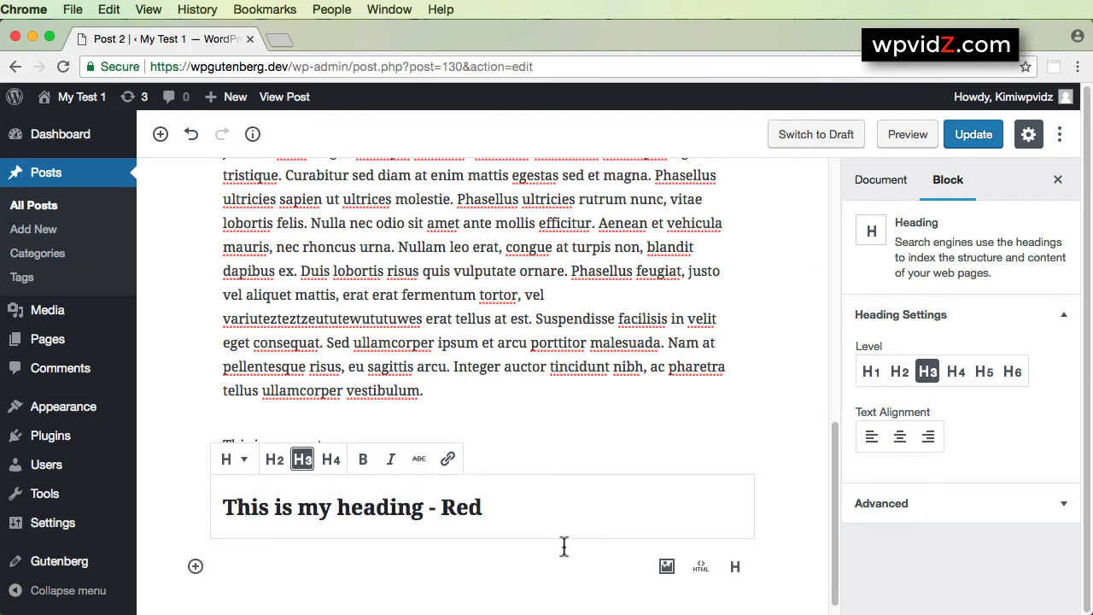
{"action": "left_click", "coordinate": [275, 461]}
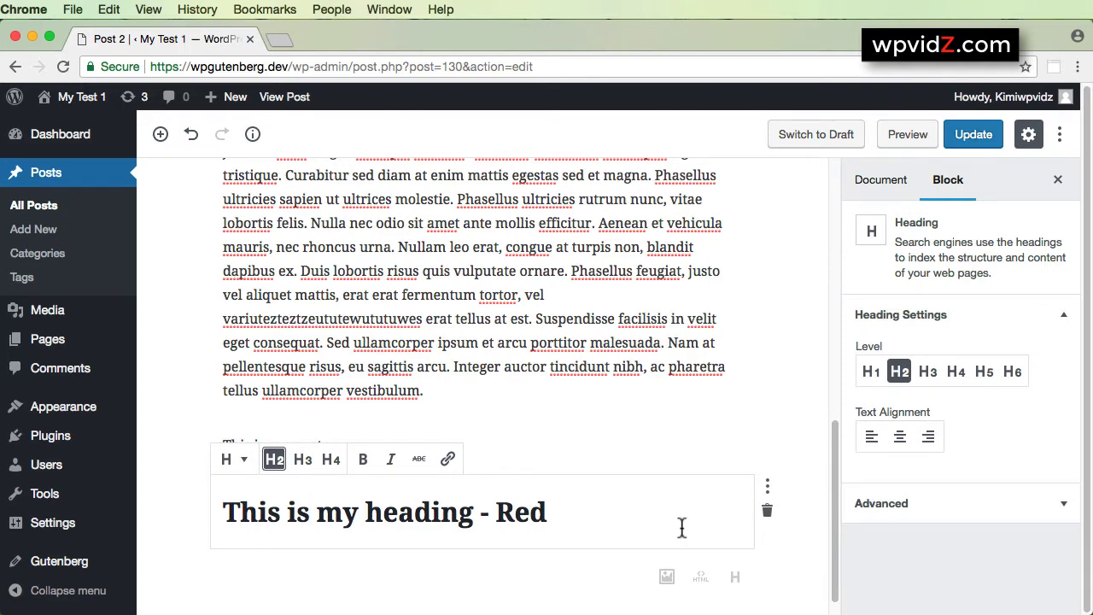
Step: Update Post 2 to save the new heading
{"action": "left_click", "coordinate": [891, 133]}
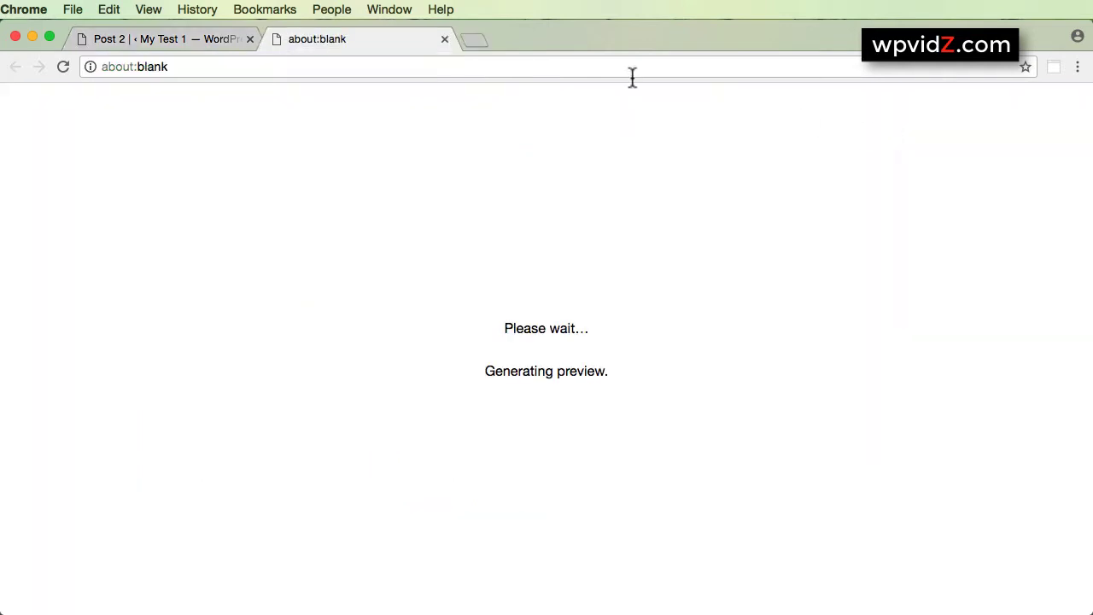
{"action": "left_click", "coordinate": [444, 40]}
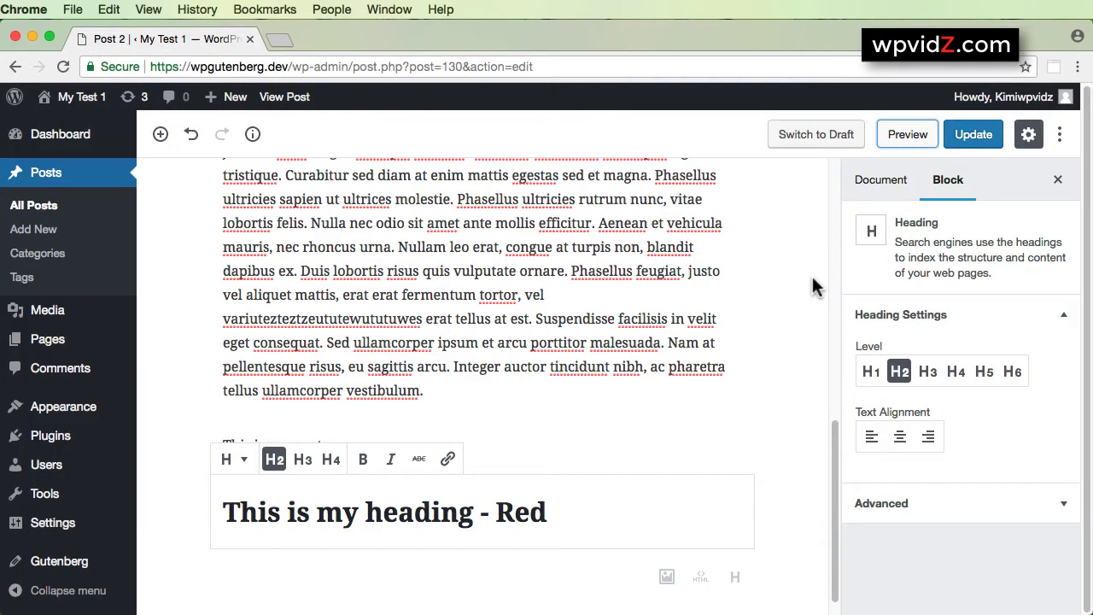
{"action": "left_click", "coordinate": [974, 135]}
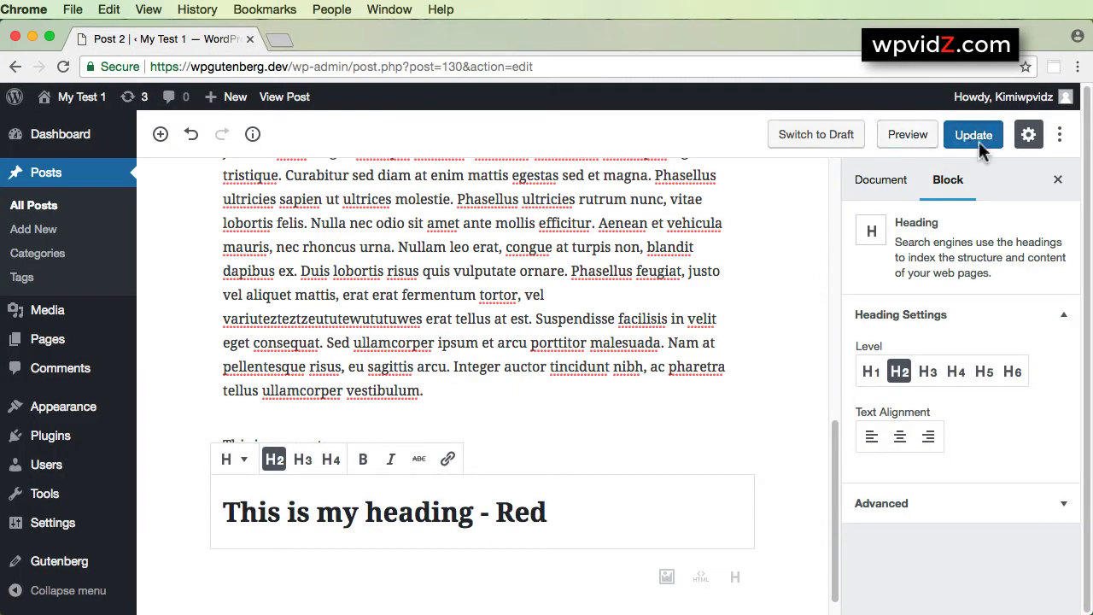
Step: View the published Post 2 in a separate tab and check how the "This is my heading – Red" heading is displayed
{"action": "left_click_drag", "start_coordinate": [246, 181], "coordinate": [286, 43]}
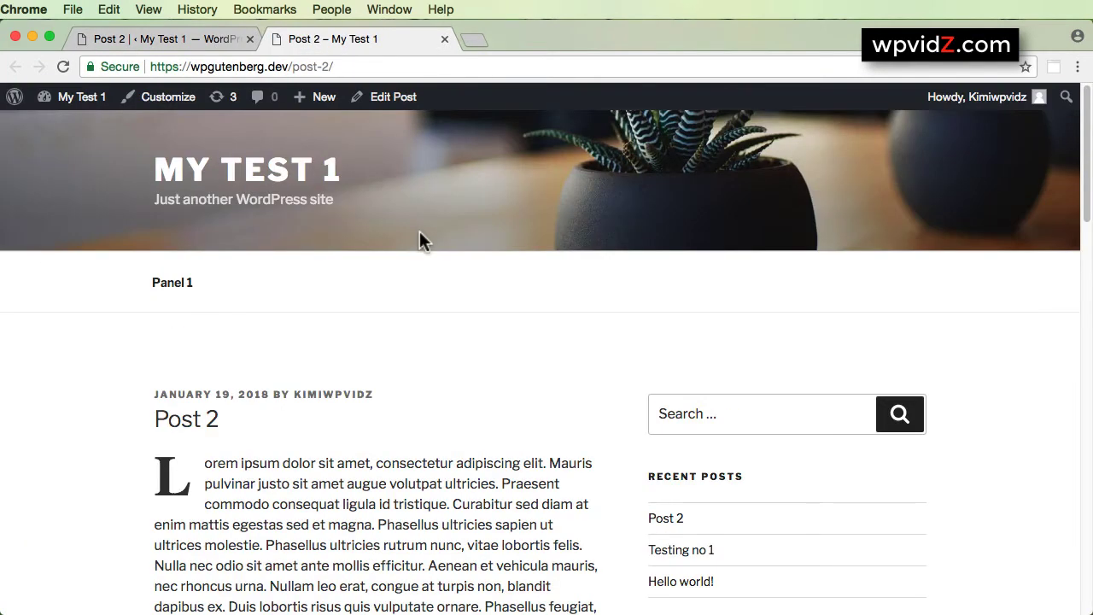
{"action": "scroll", "coordinate": [470, 418], "scroll_direction": "down", "scroll_amount": 5}
{"action": "scroll", "coordinate": [472, 422], "scroll_direction": "down", "scroll_amount": 5}
{"action": "scroll", "coordinate": [472, 422], "scroll_direction": "up", "scroll_amount": 1}
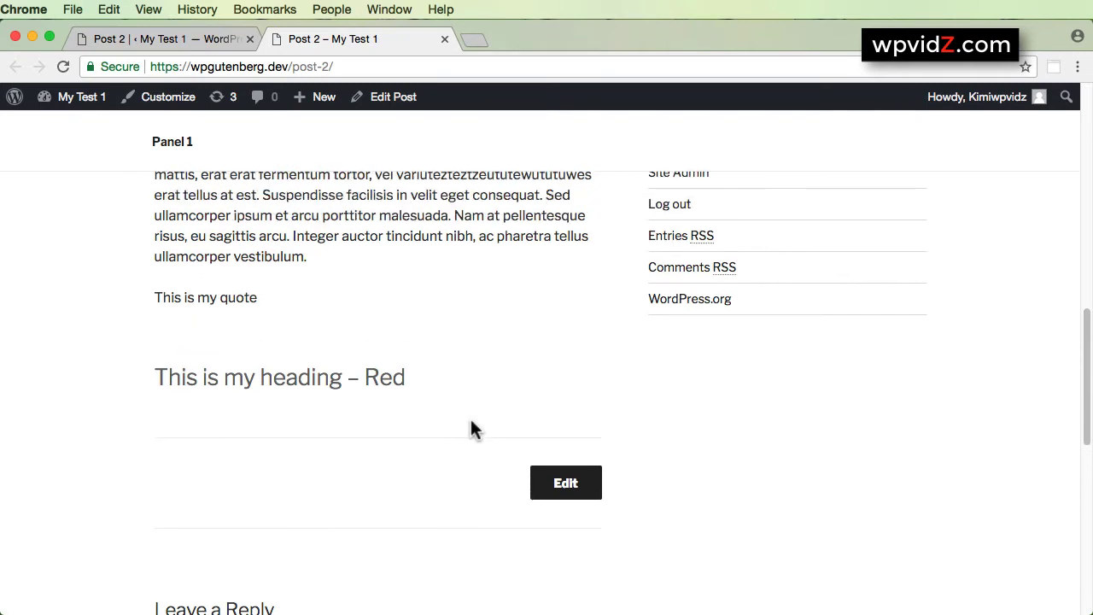
{"action": "left_click_drag", "start_coordinate": [419, 374], "coordinate": [158, 374]}
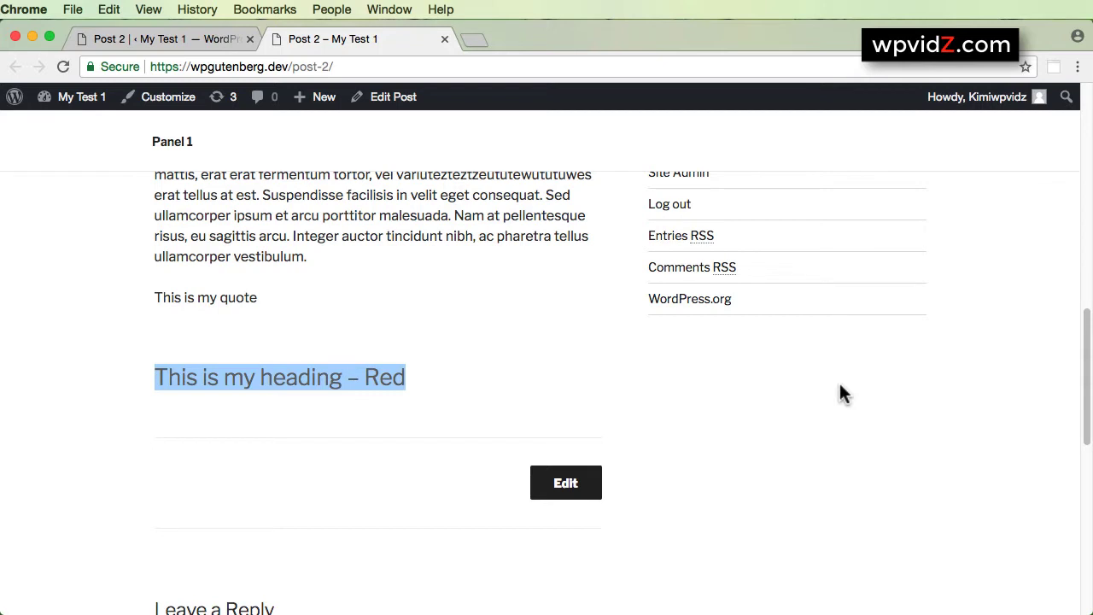
{"action": "left_click", "coordinate": [466, 346]}
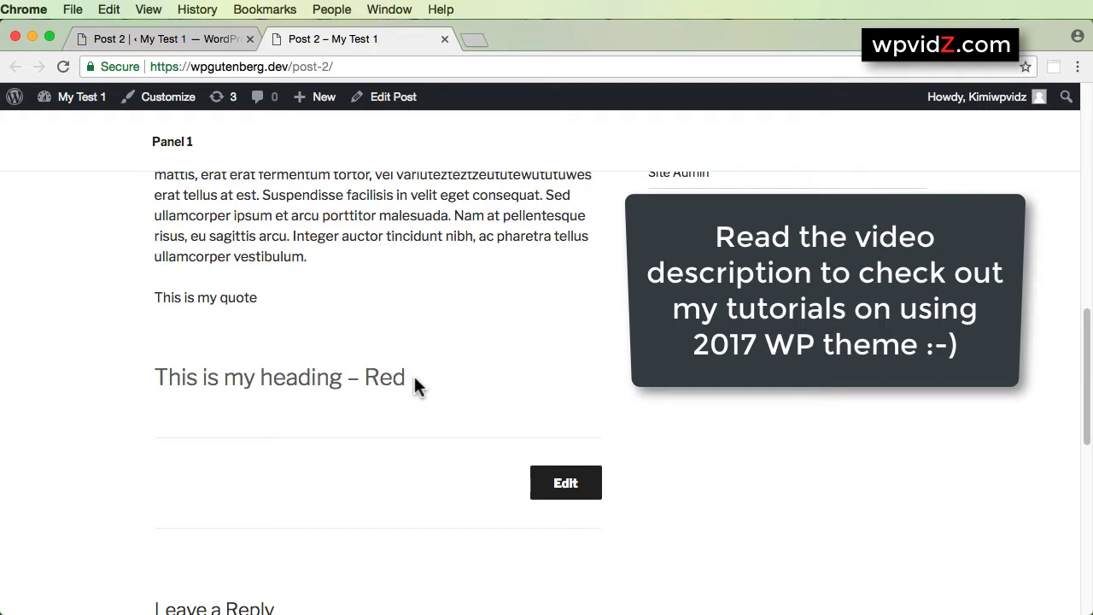
Step: Inspect the "This is my heading – Red" heading in the browser's developer tools and examine the color value of its h2 style rule
{"action": "left_click_drag", "start_coordinate": [416, 380], "coordinate": [156, 374]}
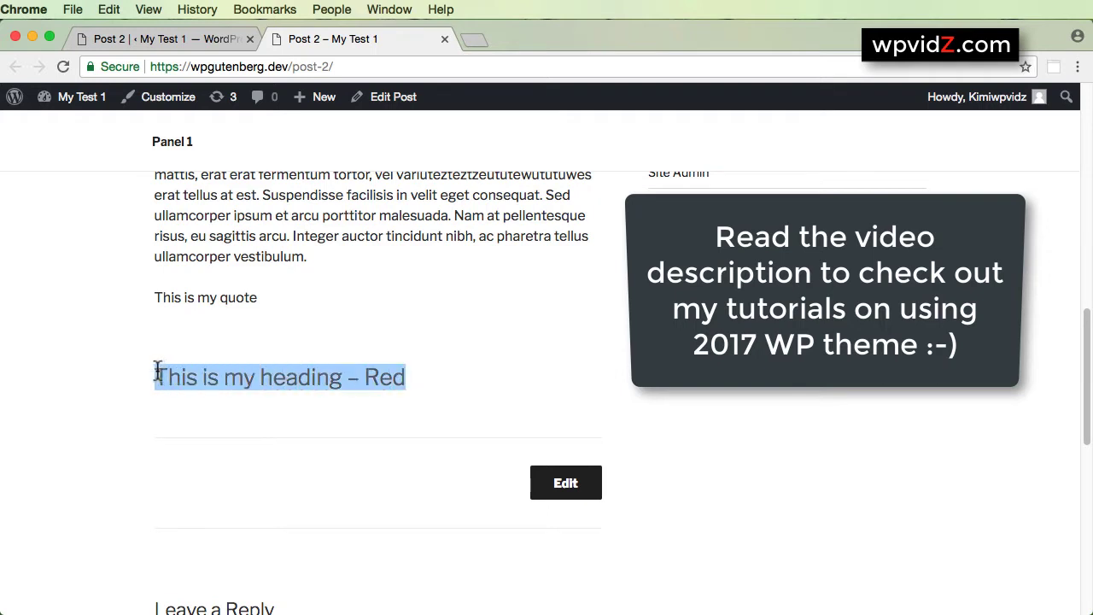
{"action": "right_click", "coordinate": [236, 376]}
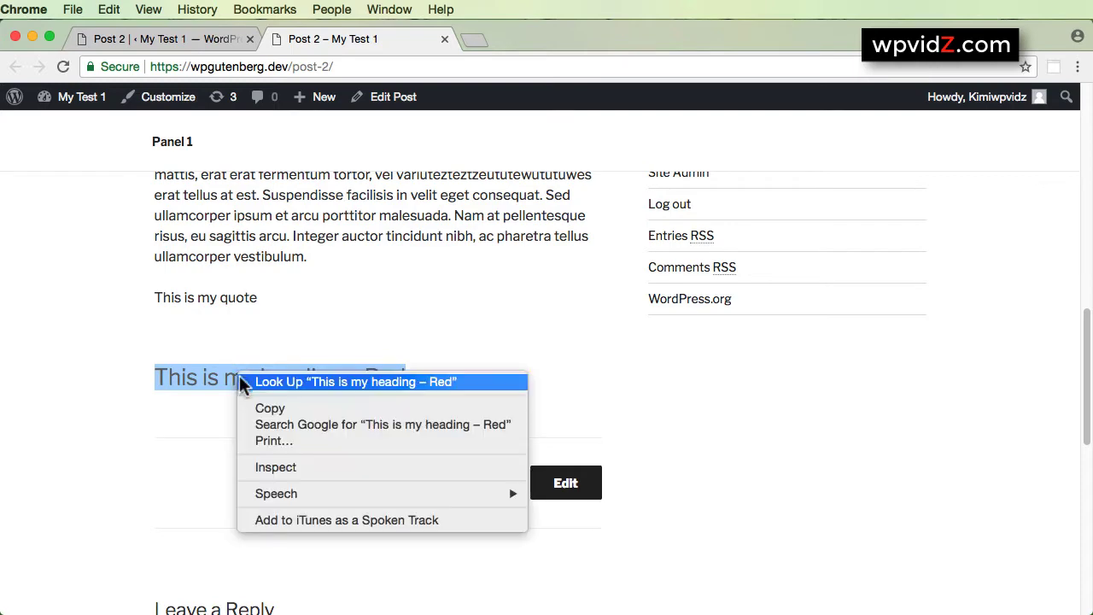
{"action": "left_click", "coordinate": [281, 476]}
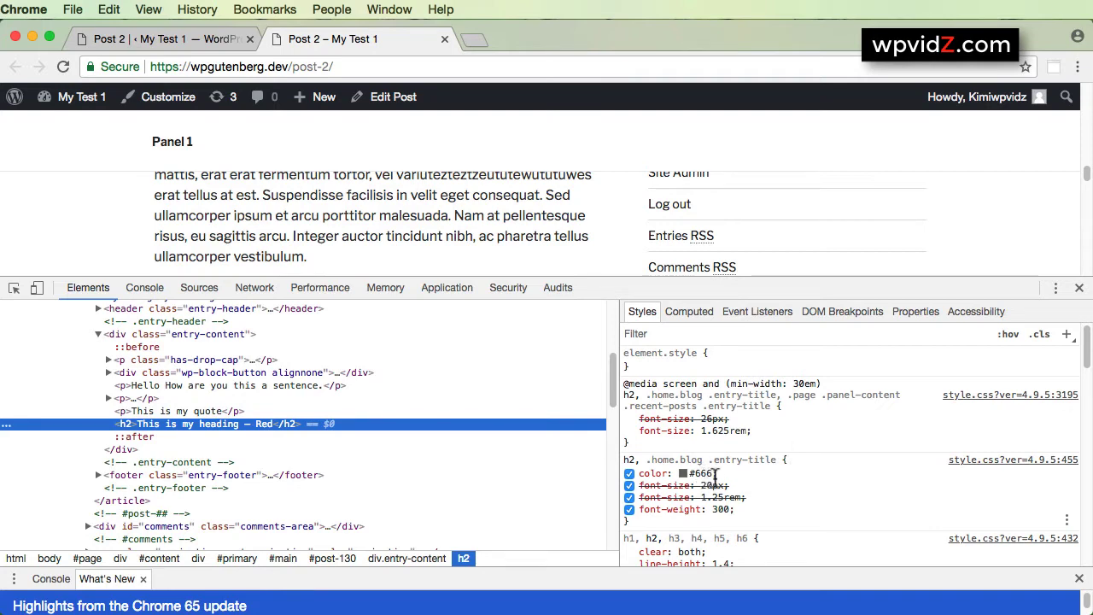
{"action": "left_click", "coordinate": [626, 462]}
{"action": "left_click_drag", "start_coordinate": [626, 462], "coordinate": [757, 474]}
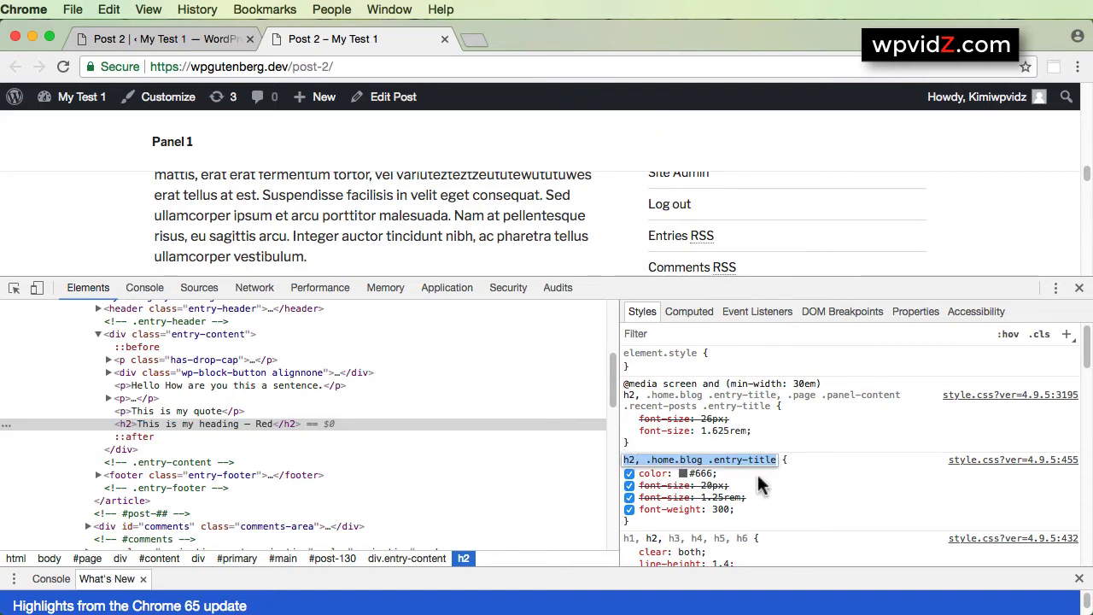
{"action": "left_click", "coordinate": [683, 473]}
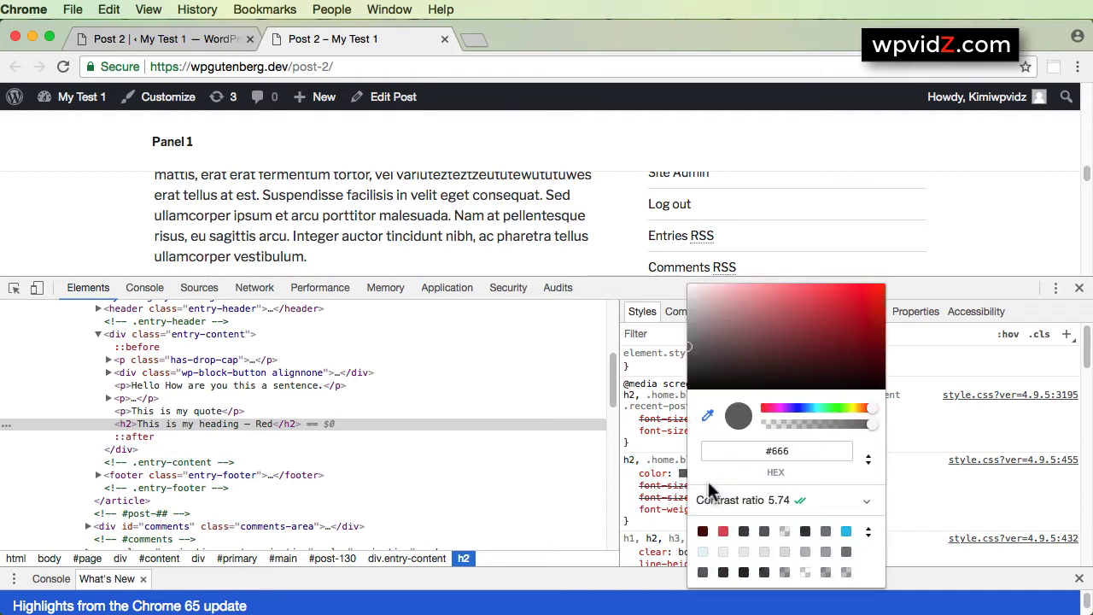
{"action": "left_click", "coordinate": [788, 450]}
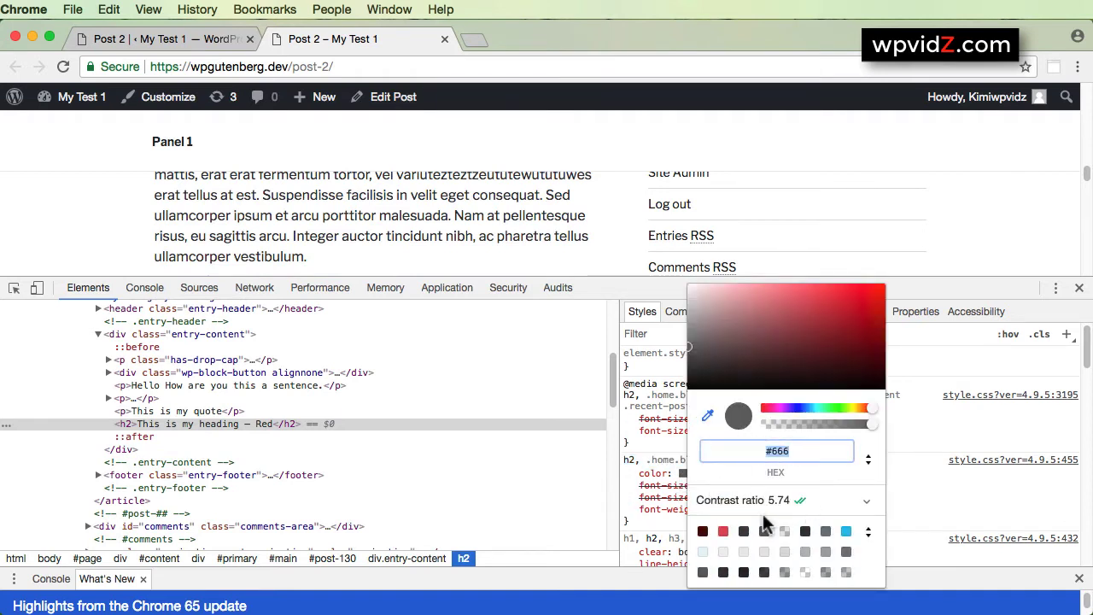
{"action": "left_click", "coordinate": [1079, 288]}
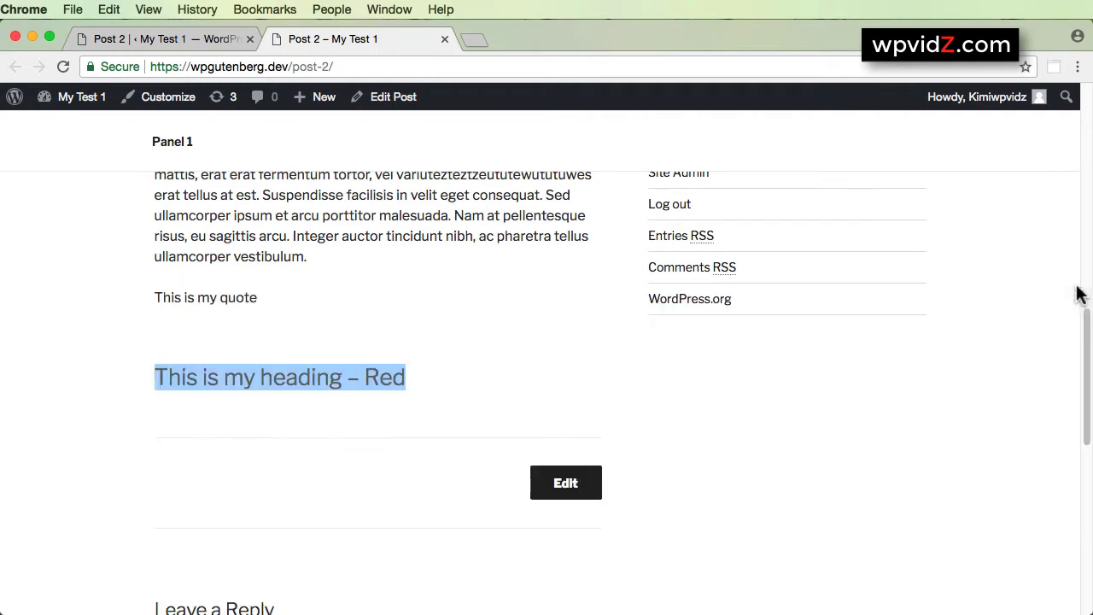
{"action": "left_click", "coordinate": [484, 372]}
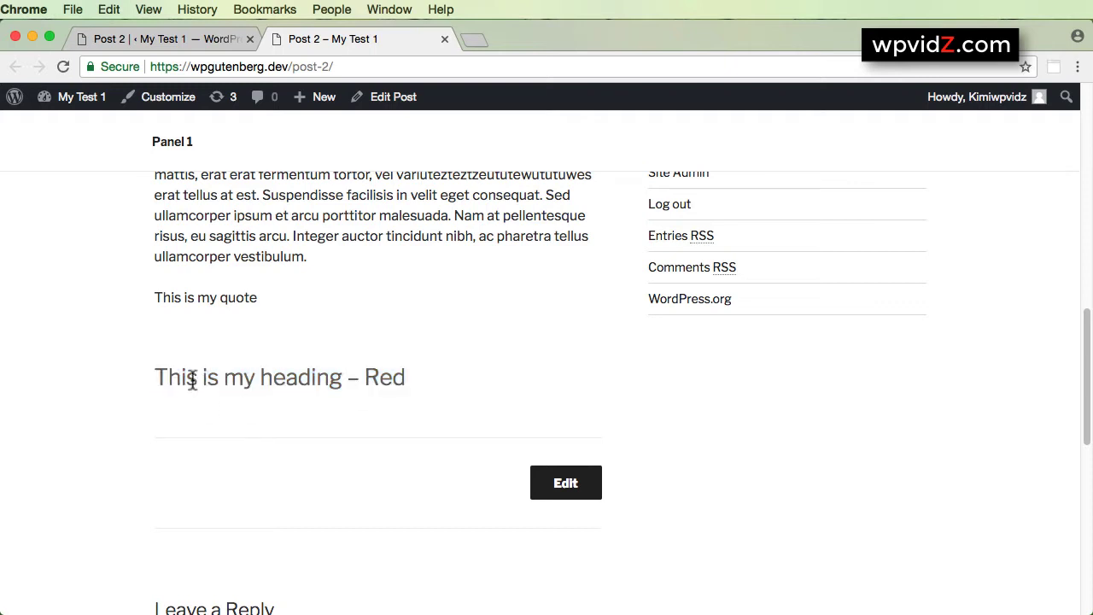
{"action": "left_click_drag", "start_coordinate": [156, 377], "coordinate": [427, 376]}
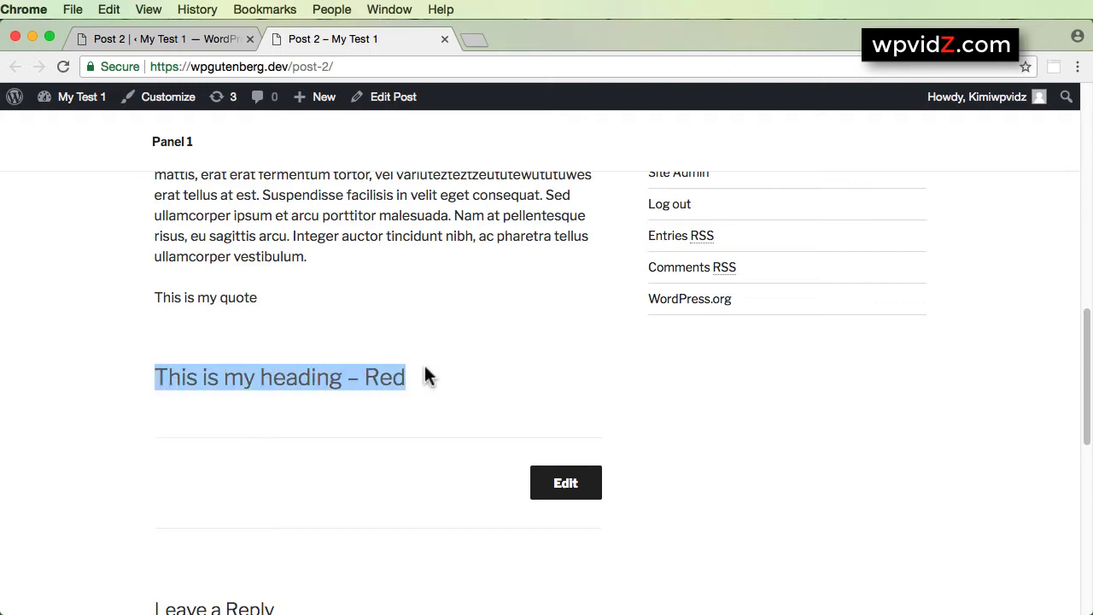
{"action": "left_click", "coordinate": [556, 374]}
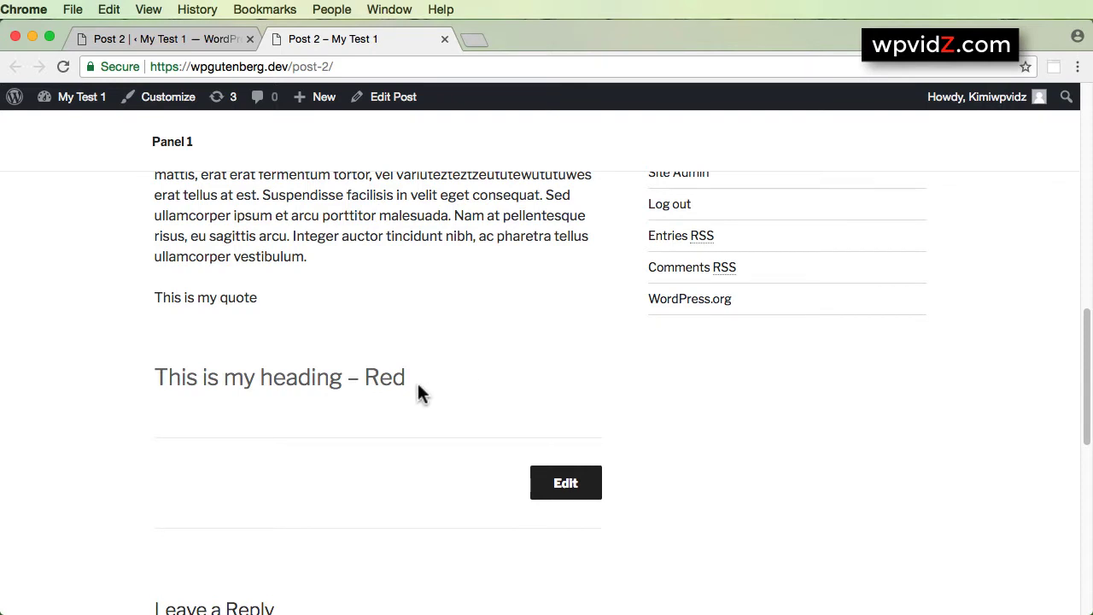
{"action": "left_click_drag", "start_coordinate": [418, 384], "coordinate": [156, 380]}
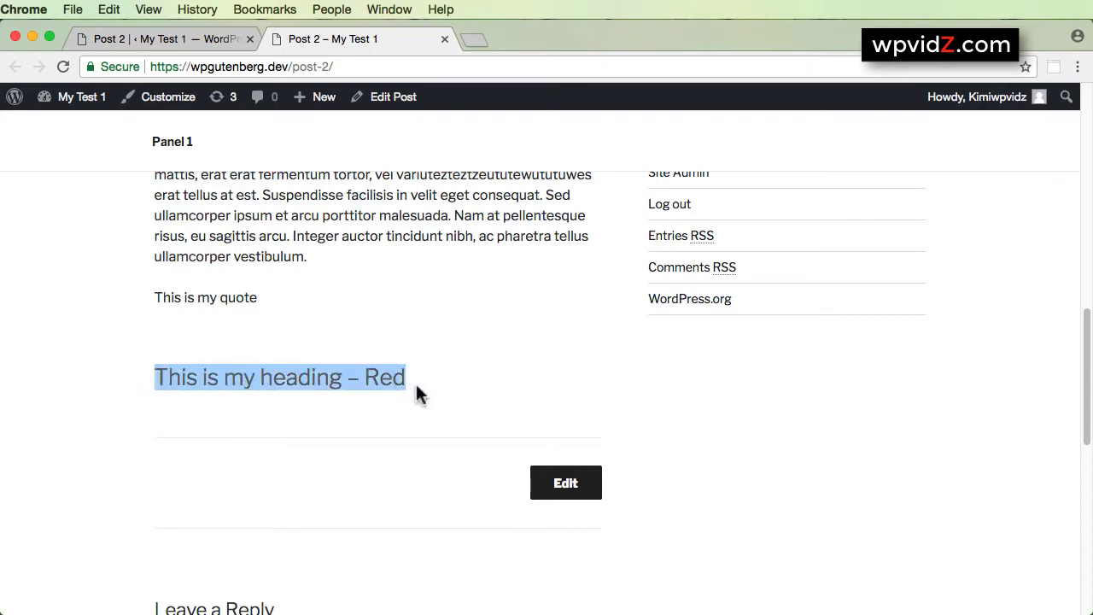
{"action": "left_click", "coordinate": [453, 381]}
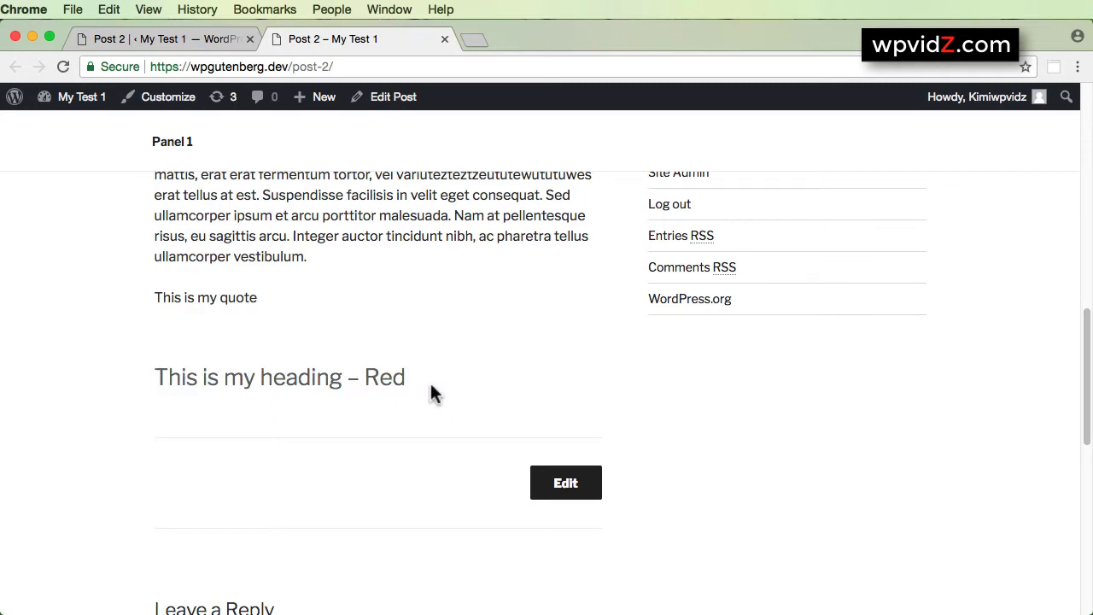
Step: Return to the Post 2 editor and examine the advanced settings of the "This is my heading - Red" block
{"action": "left_click", "coordinate": [147, 39]}
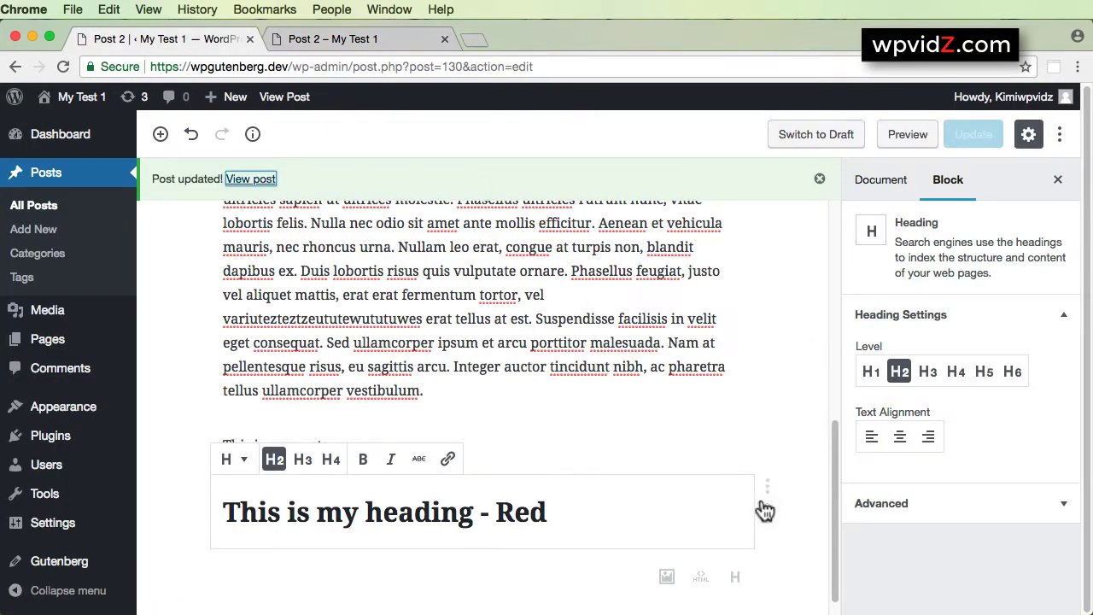
{"action": "left_click", "coordinate": [508, 518]}
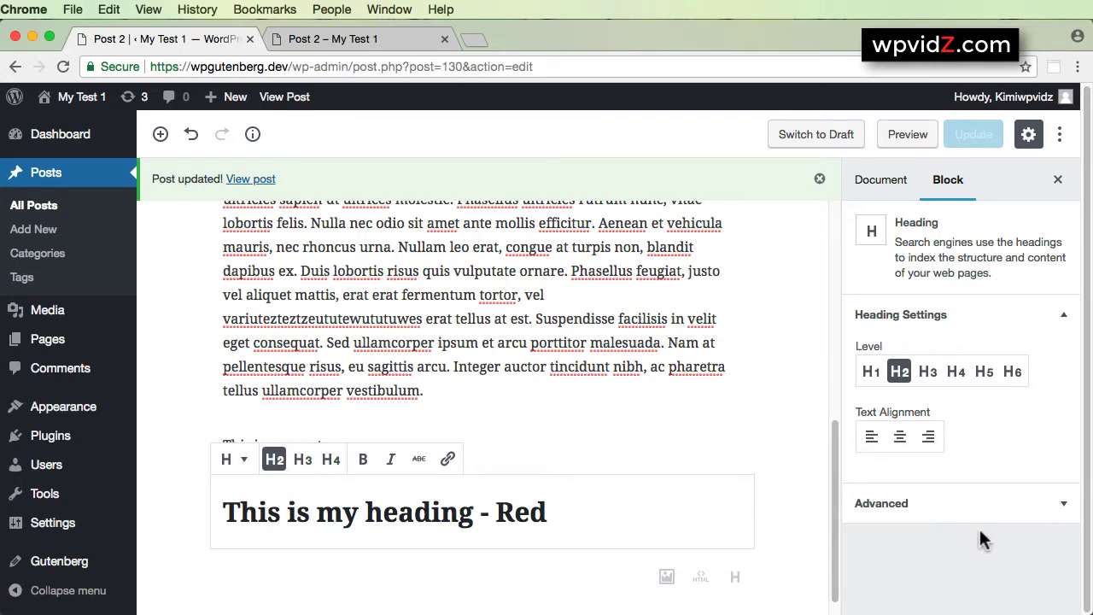
{"action": "left_click", "coordinate": [1062, 505]}
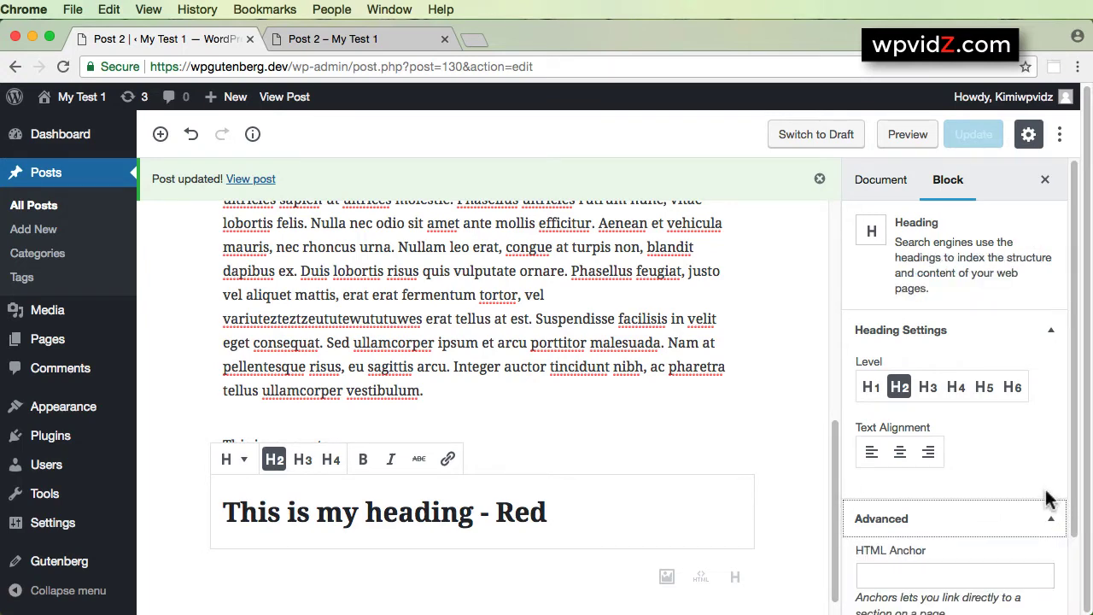
{"action": "scroll", "coordinate": [1049, 499], "scroll_direction": "down", "scroll_amount": 2}
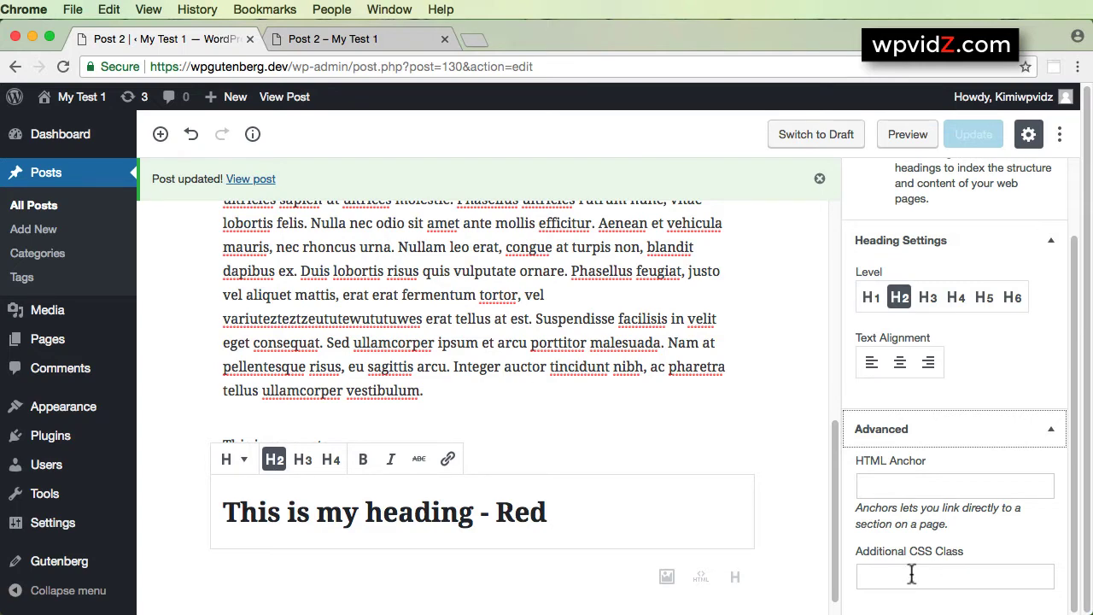
Step: View the HTML markup of the "This is my heading - Red" block and return it to visual editing
{"action": "left_click", "coordinate": [547, 512]}
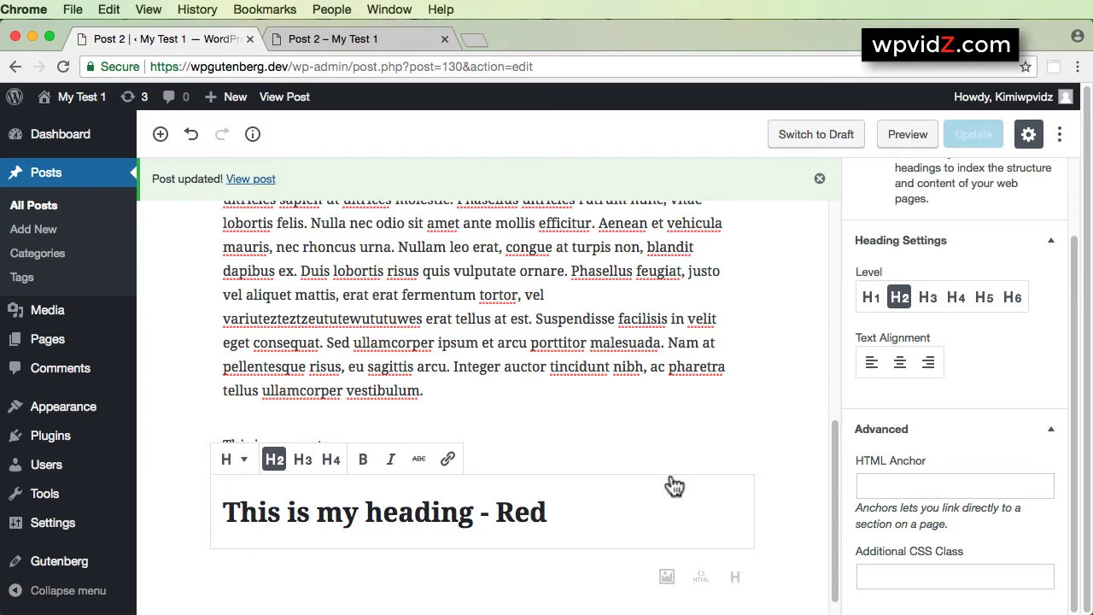
{"action": "left_click", "coordinate": [767, 488]}
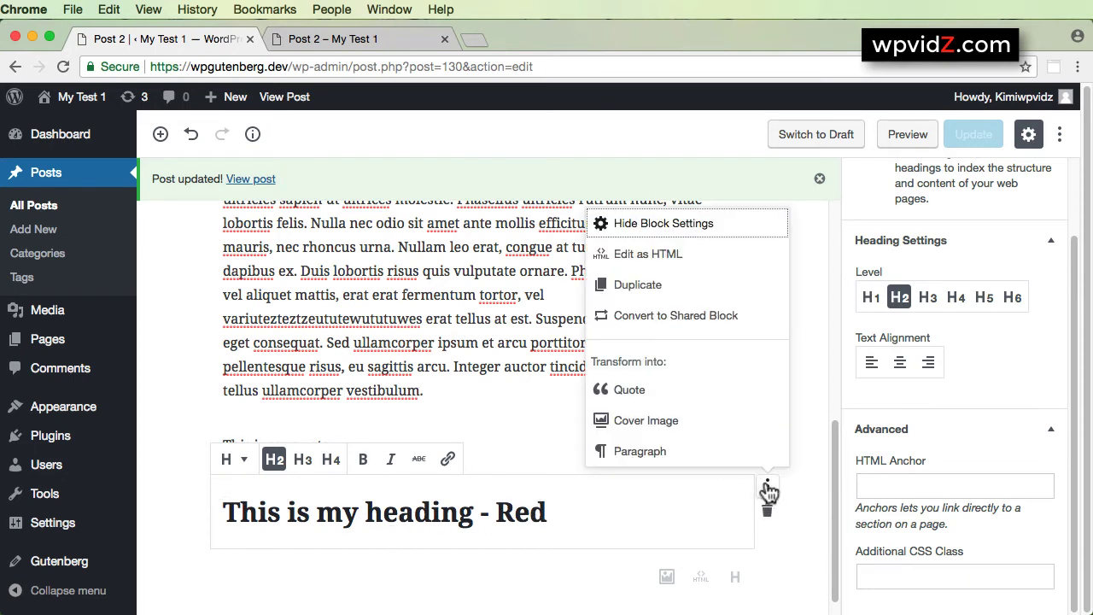
{"action": "left_click", "coordinate": [652, 256]}
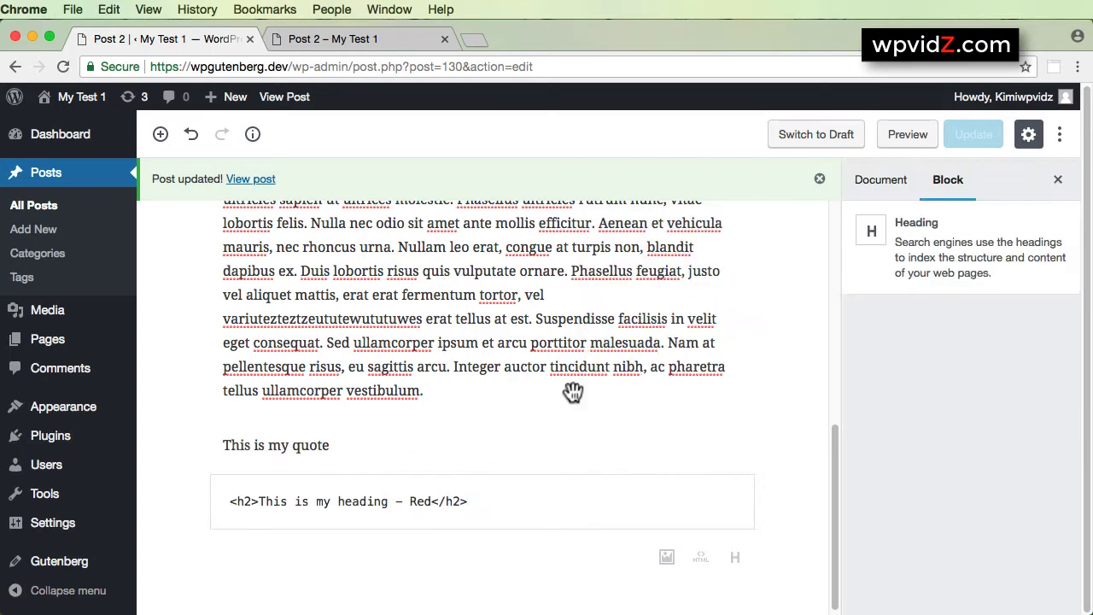
{"action": "left_click", "coordinate": [233, 503]}
{"action": "left_click_drag", "start_coordinate": [232, 503], "coordinate": [608, 499]}
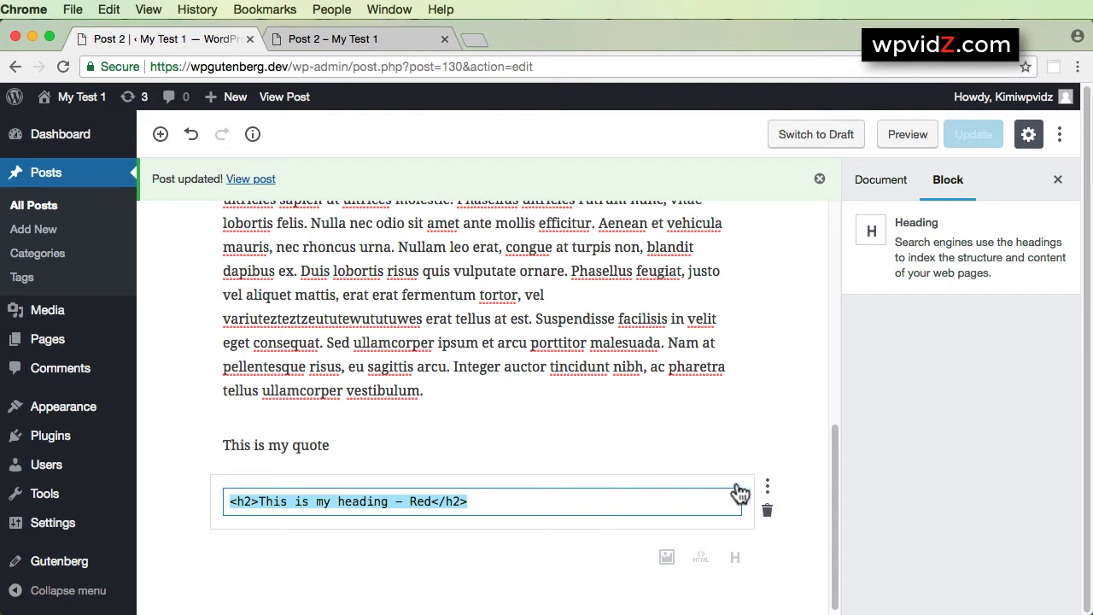
{"action": "left_click", "coordinate": [768, 489]}
{"action": "left_click", "coordinate": [672, 267]}
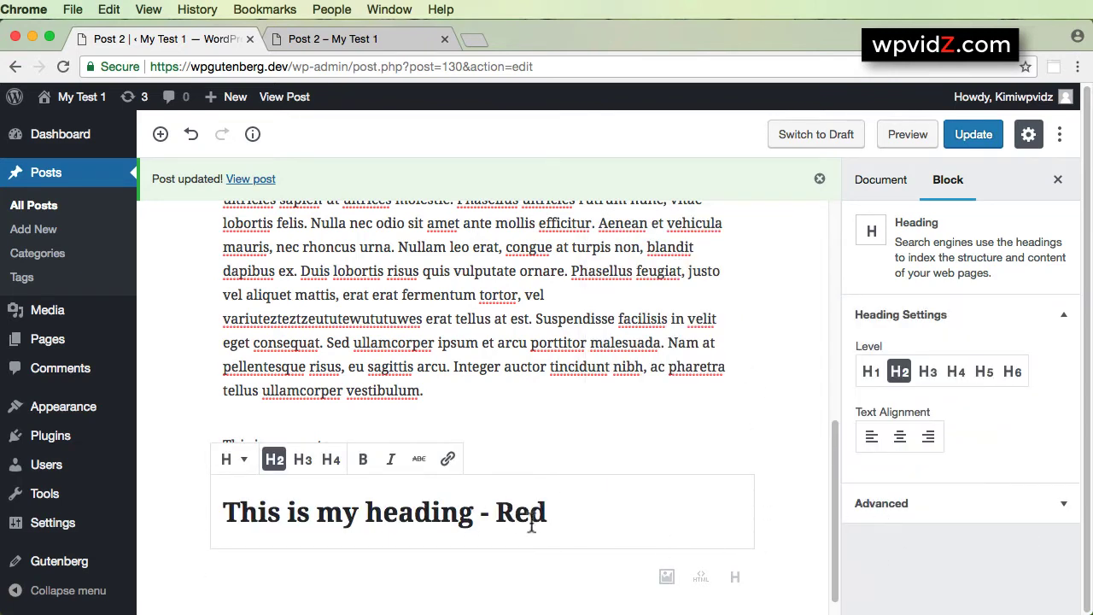
Step: Assign the additional CSS class "myheading-2-red" to the heading block and update the post
{"action": "left_click", "coordinate": [1063, 509]}
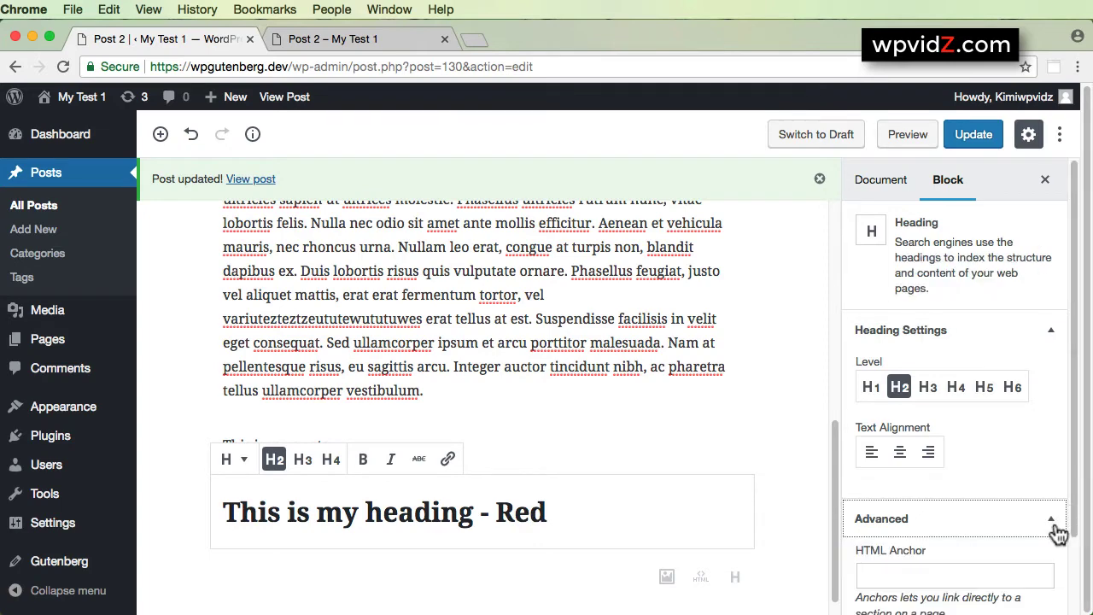
{"action": "left_click", "coordinate": [926, 580]}
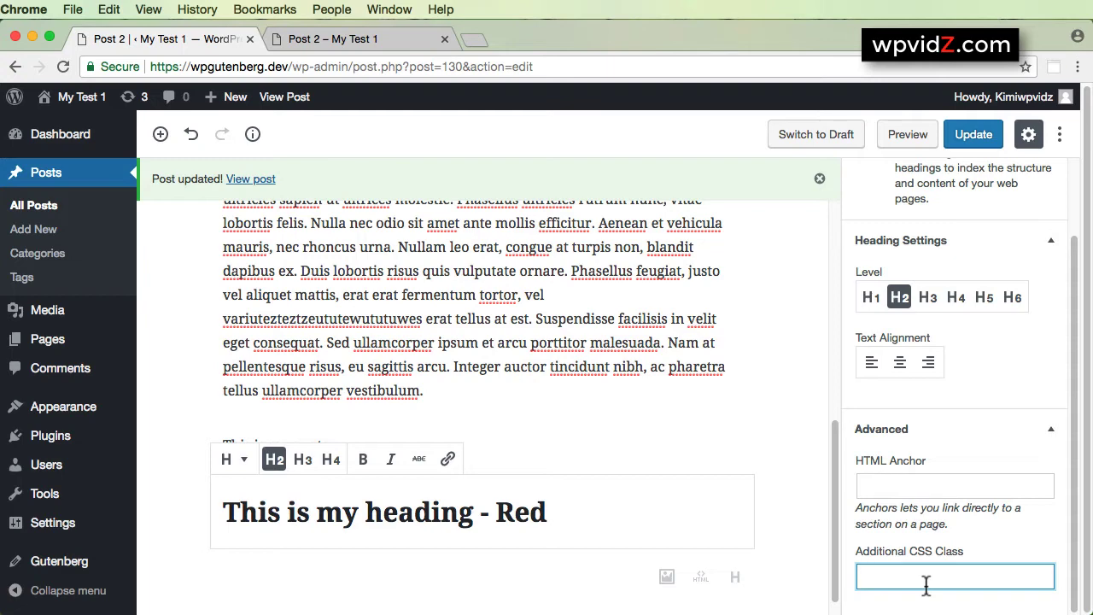
{"action": "type", "text": "myheading-"}
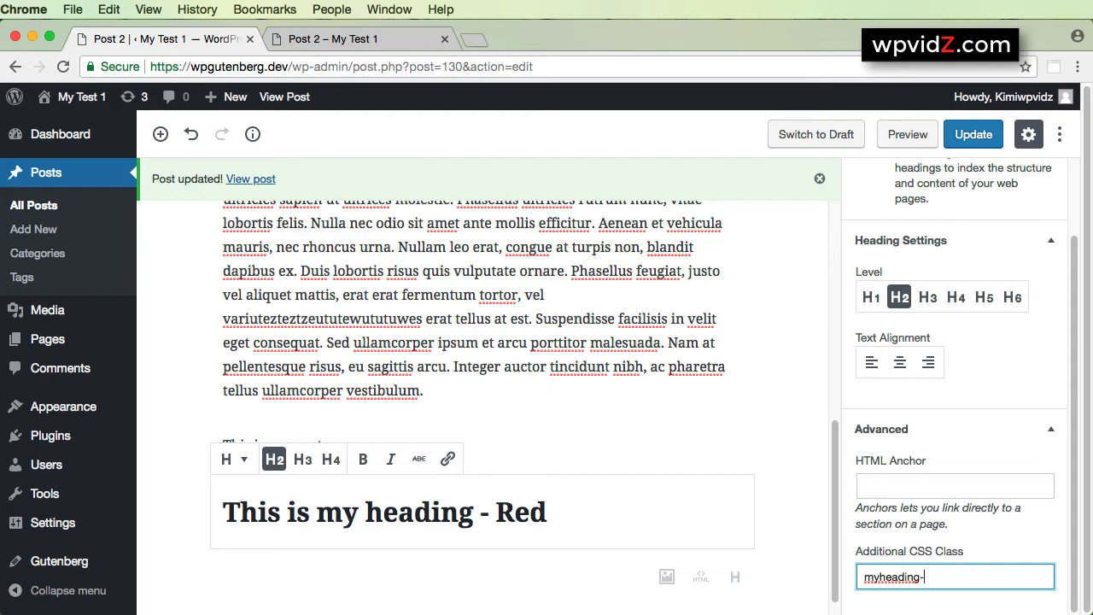
{"action": "type", "text": "2-red"}
{"action": "left_click_drag", "start_coordinate": [957, 578], "coordinate": [858, 577]}
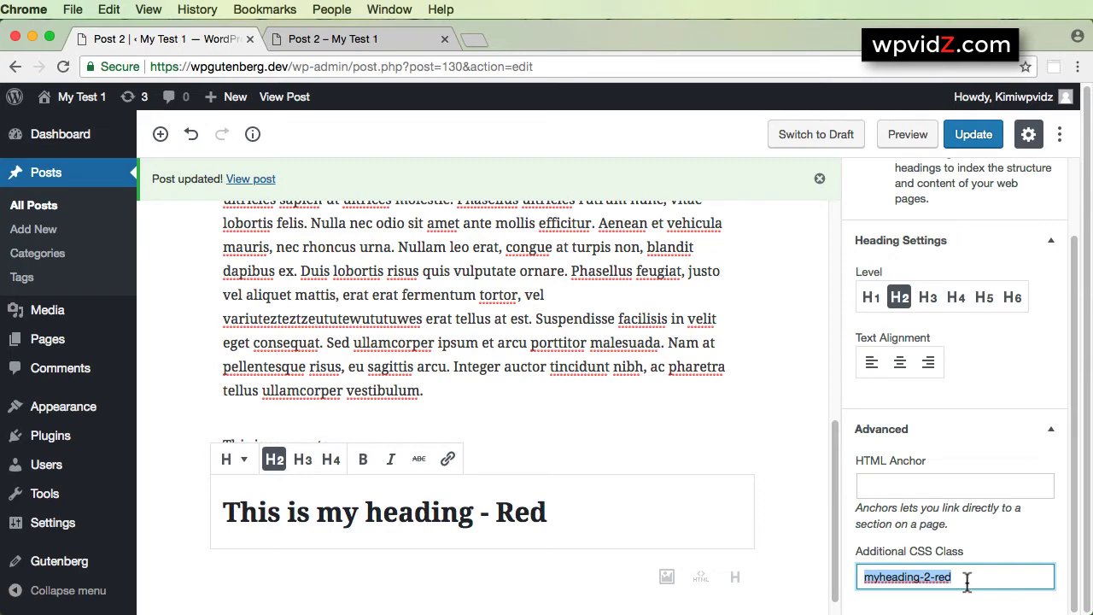
{"action": "left_click", "coordinate": [978, 134]}
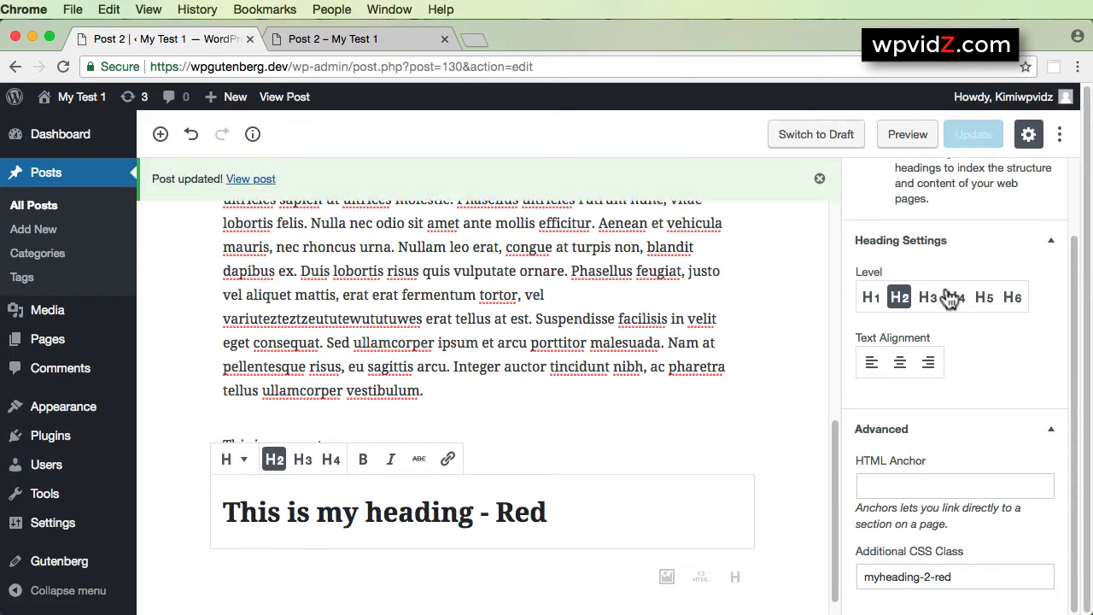
Step: Open the updated Post 2 in a new browser tab and close the outdated tab of the published post
{"action": "right_click", "coordinate": [264, 180]}
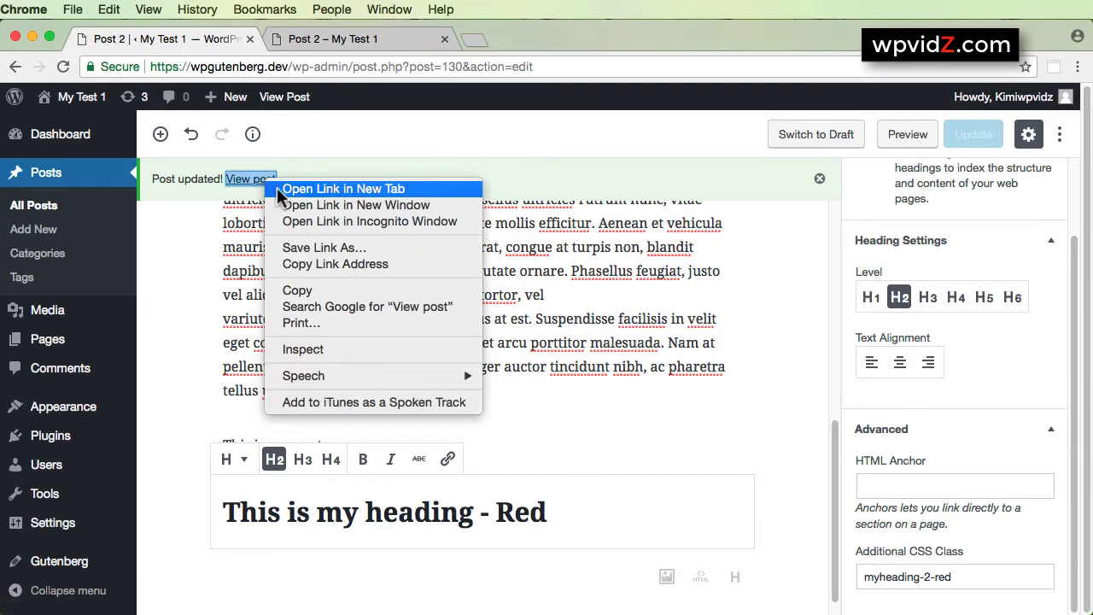
{"action": "left_click", "coordinate": [277, 187]}
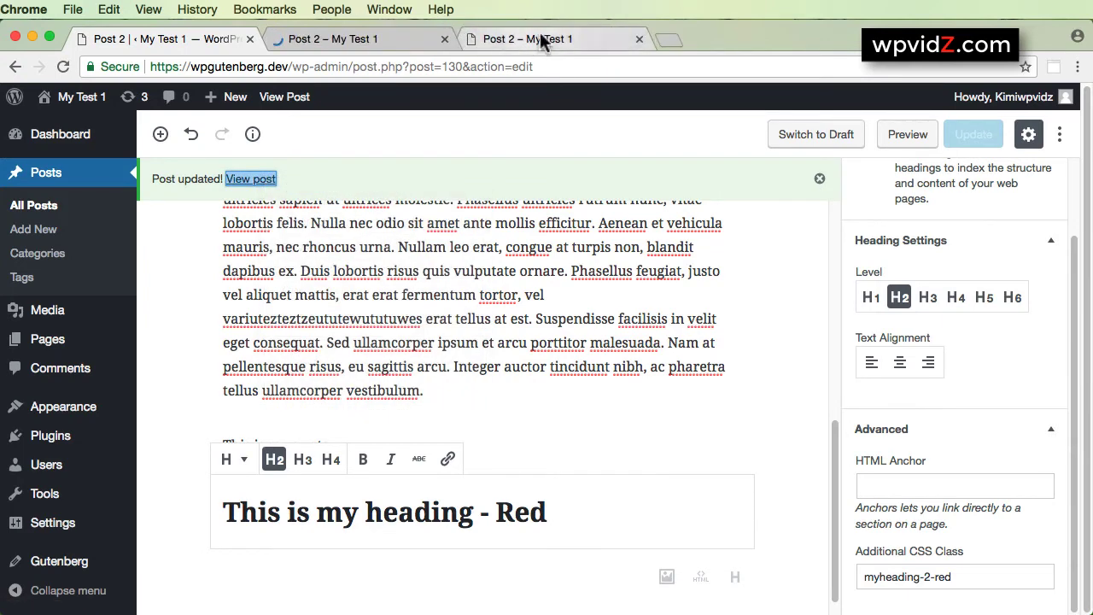
{"action": "left_click", "coordinate": [640, 39]}
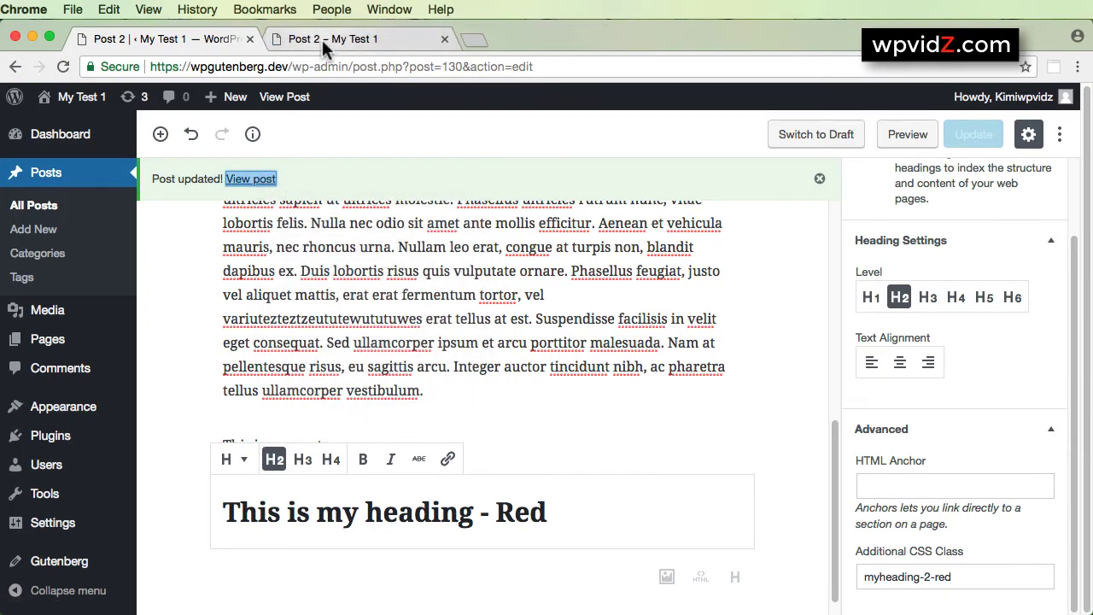
{"action": "left_click", "coordinate": [322, 40]}
Step: Inspect the "This is my heading – Red" heading on the published page and check the class of its h2 element
{"action": "scroll", "coordinate": [577, 470], "scroll_direction": "down", "scroll_amount": 10}
{"action": "scroll", "coordinate": [573, 493], "scroll_direction": "down", "scroll_amount": 1}
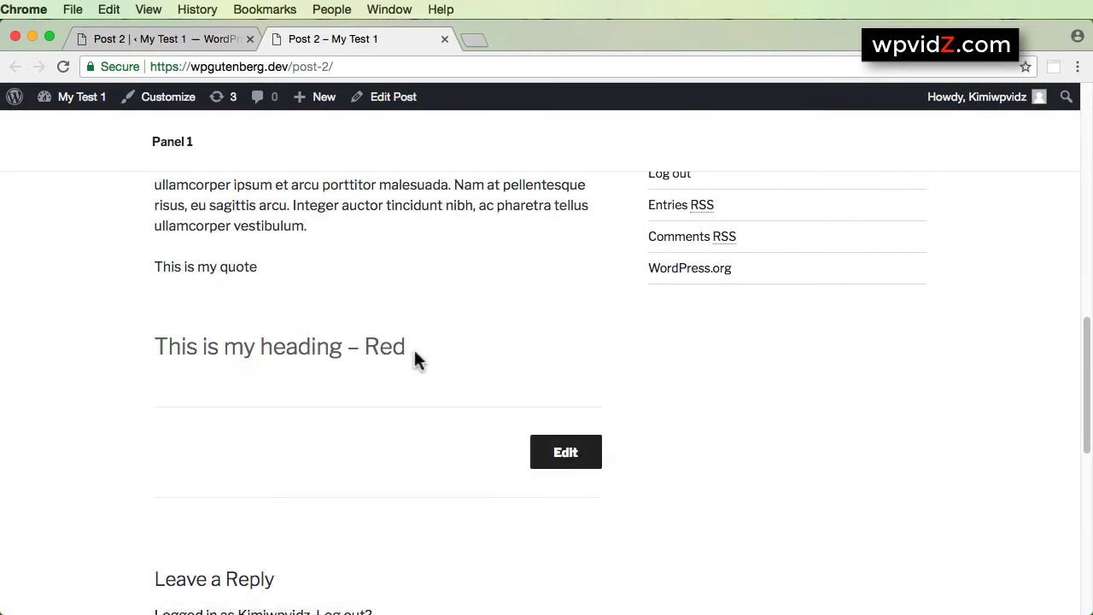
{"action": "left_click_drag", "start_coordinate": [157, 345], "coordinate": [416, 345]}
{"action": "right_click", "coordinate": [371, 341]}
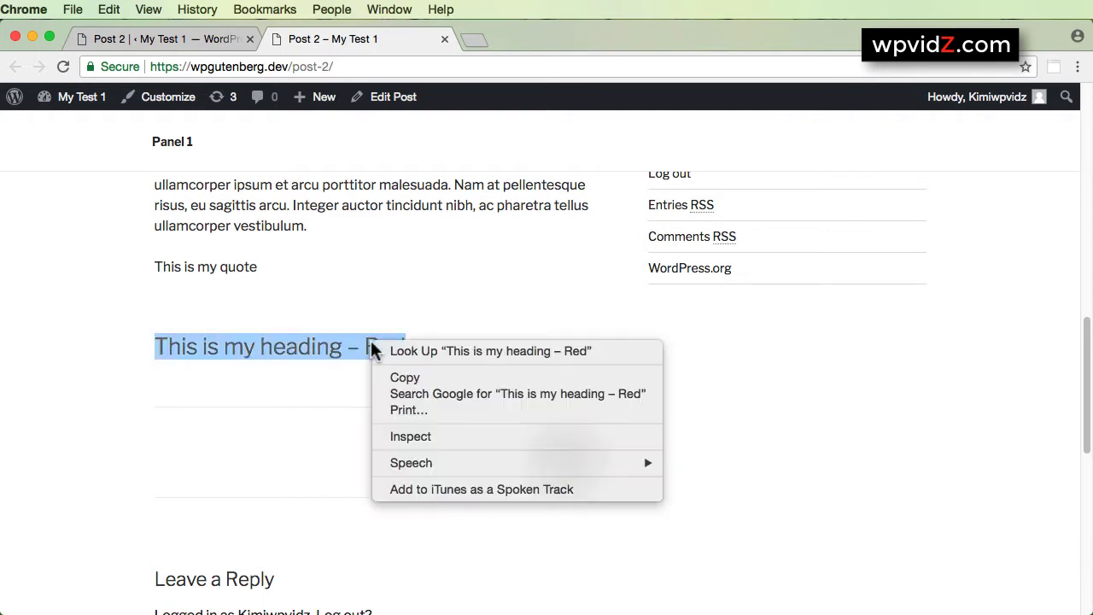
{"action": "left_click", "coordinate": [400, 436]}
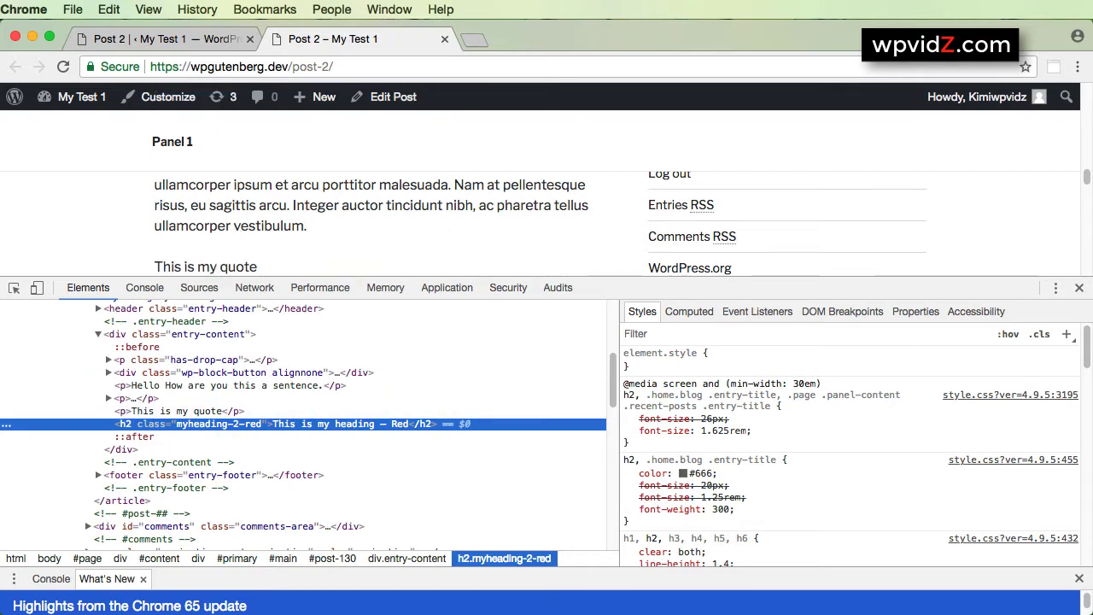
{"action": "left_click", "coordinate": [1079, 289]}
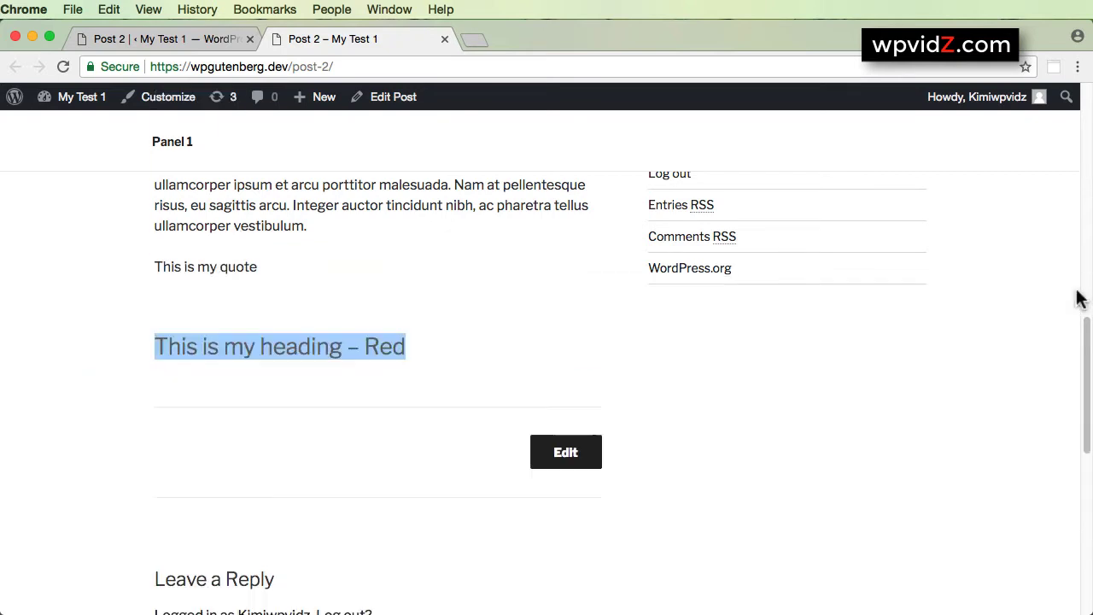
Step: In the post editor, check the heading block's HTML for its class, restore visual editing and show its advanced settings
{"action": "left_click", "coordinate": [207, 44]}
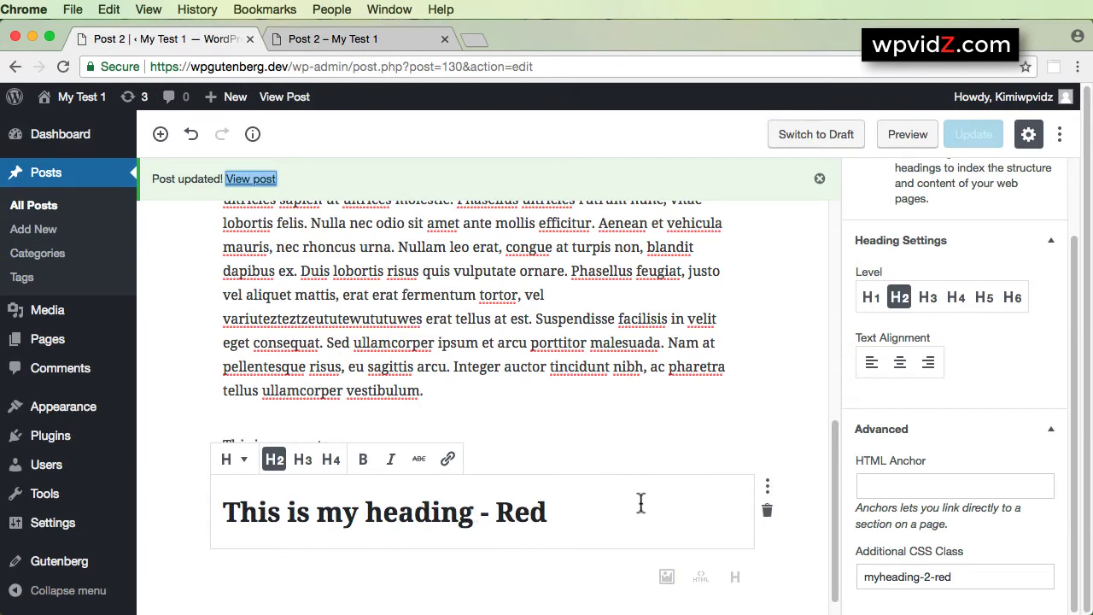
{"action": "left_click", "coordinate": [556, 500]}
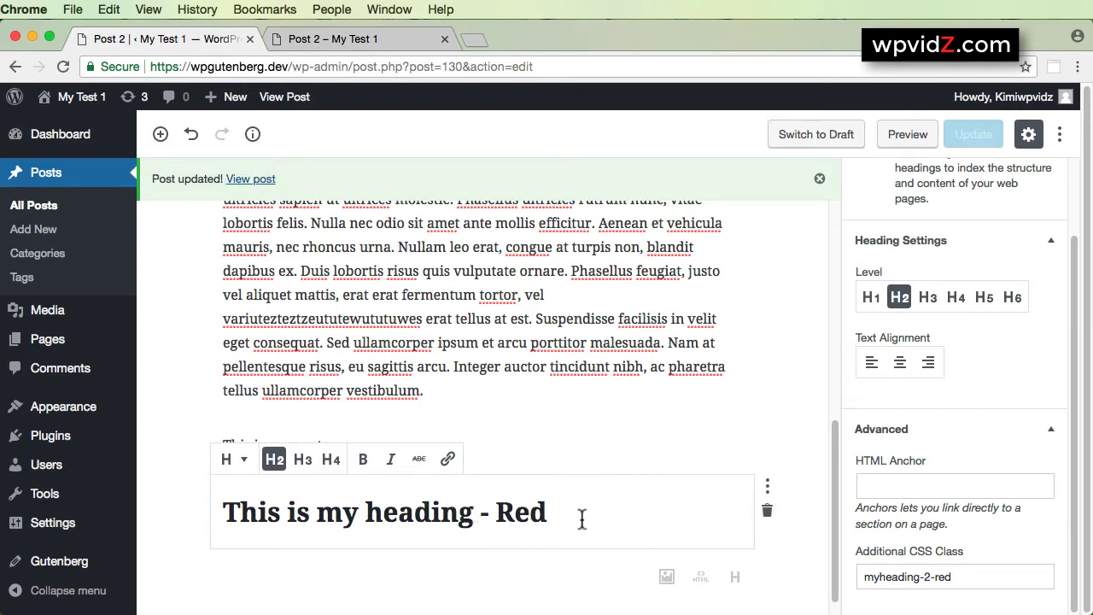
{"action": "left_click", "coordinate": [767, 486]}
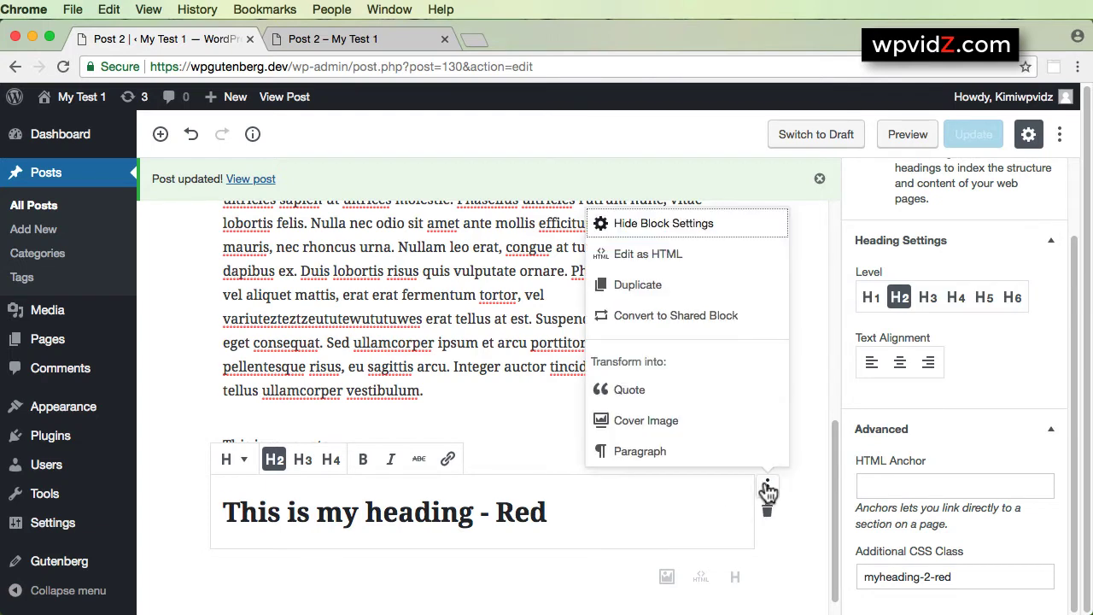
{"action": "left_click", "coordinate": [648, 259]}
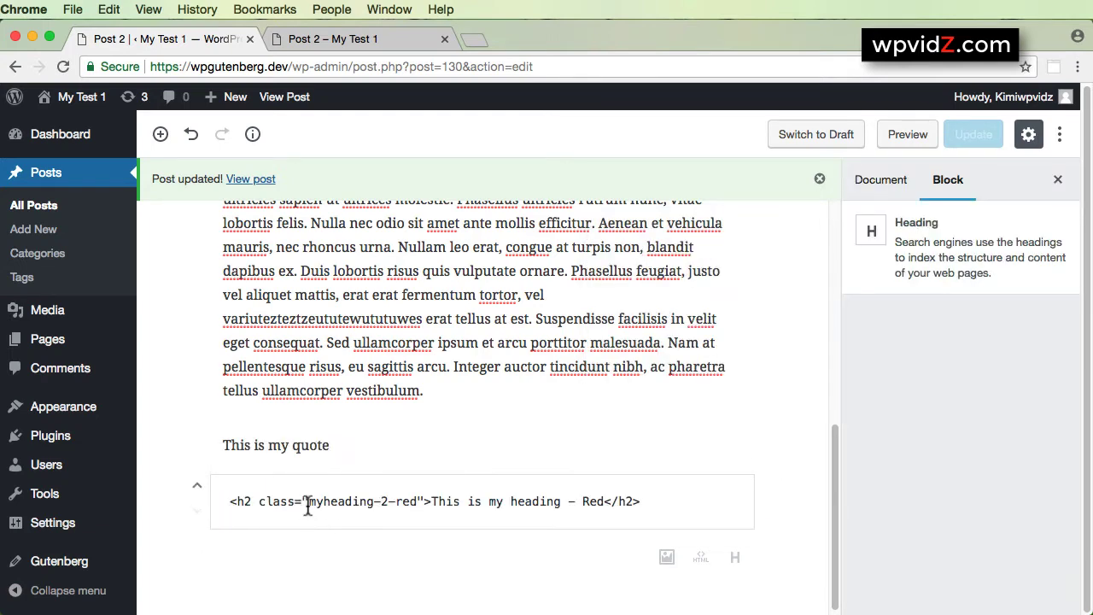
{"action": "left_click_drag", "start_coordinate": [307, 502], "coordinate": [417, 502]}
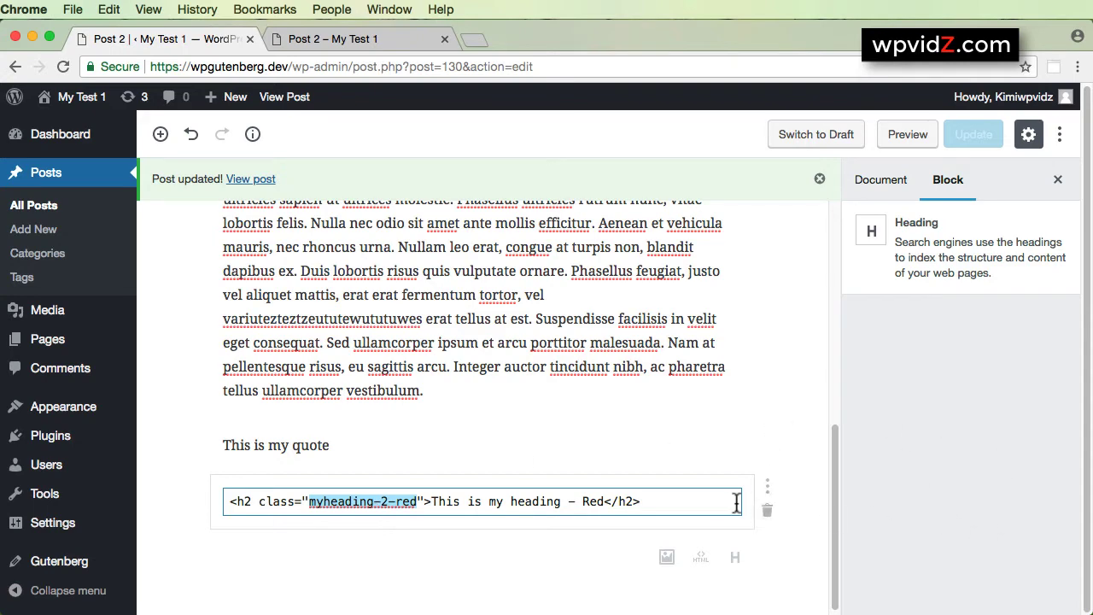
{"action": "left_click", "coordinate": [771, 502]}
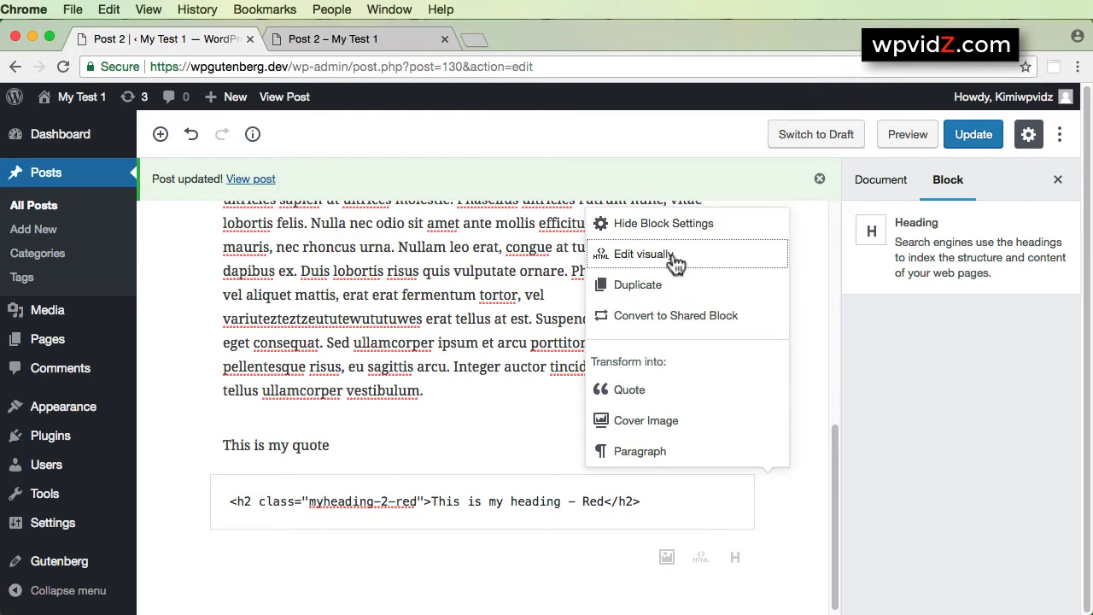
{"action": "left_click", "coordinate": [688, 254]}
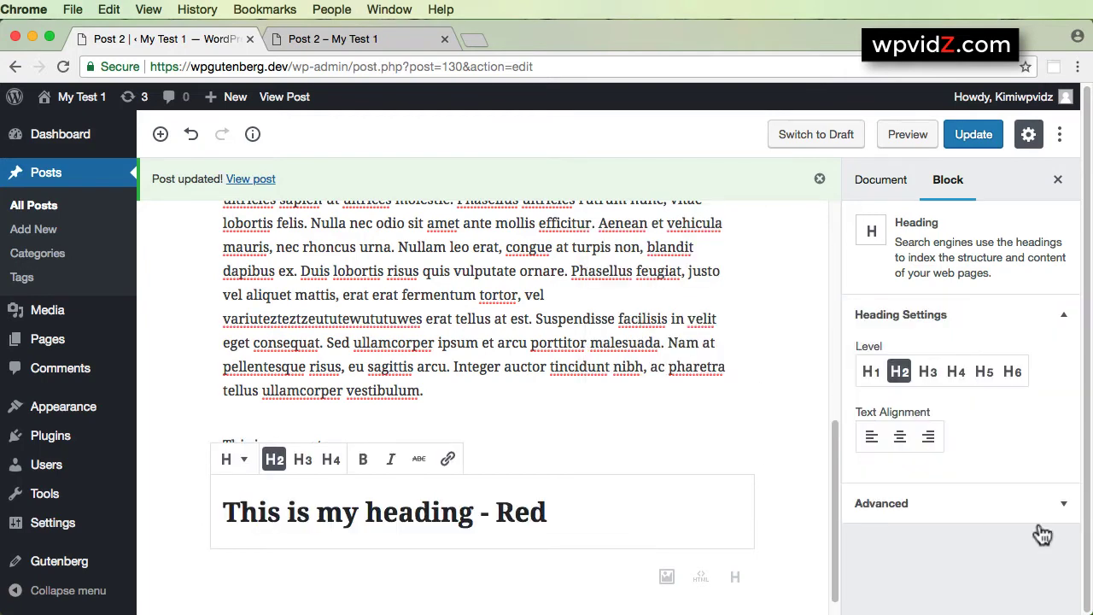
{"action": "left_click", "coordinate": [1062, 505]}
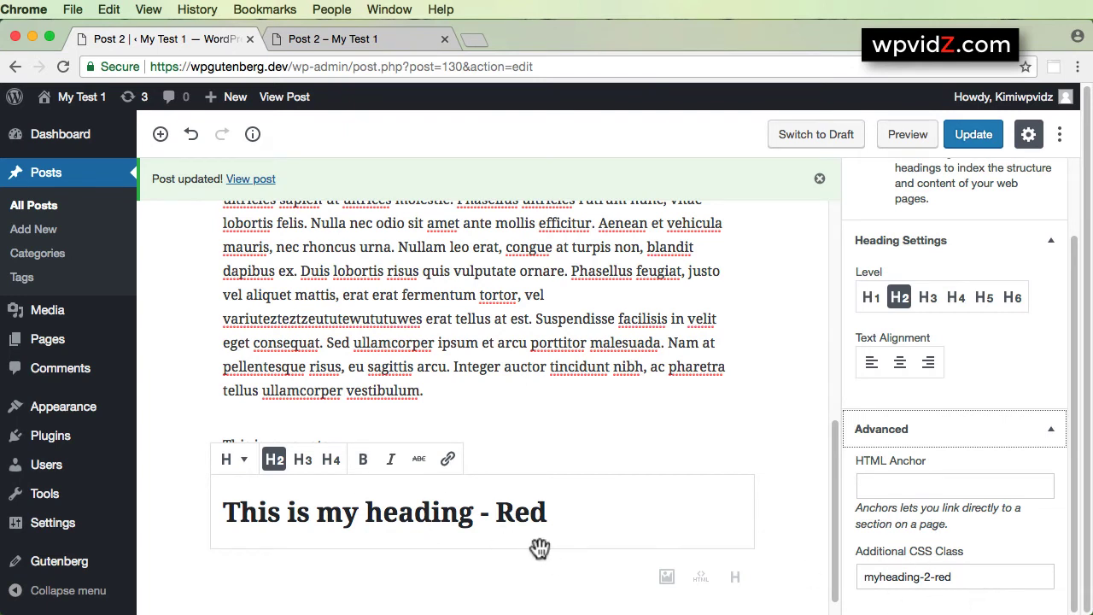
Step: Open the published Post 2 in the theme customizer and copy the heading block's additional CSS class from the post editor
{"action": "left_click", "coordinate": [345, 36]}
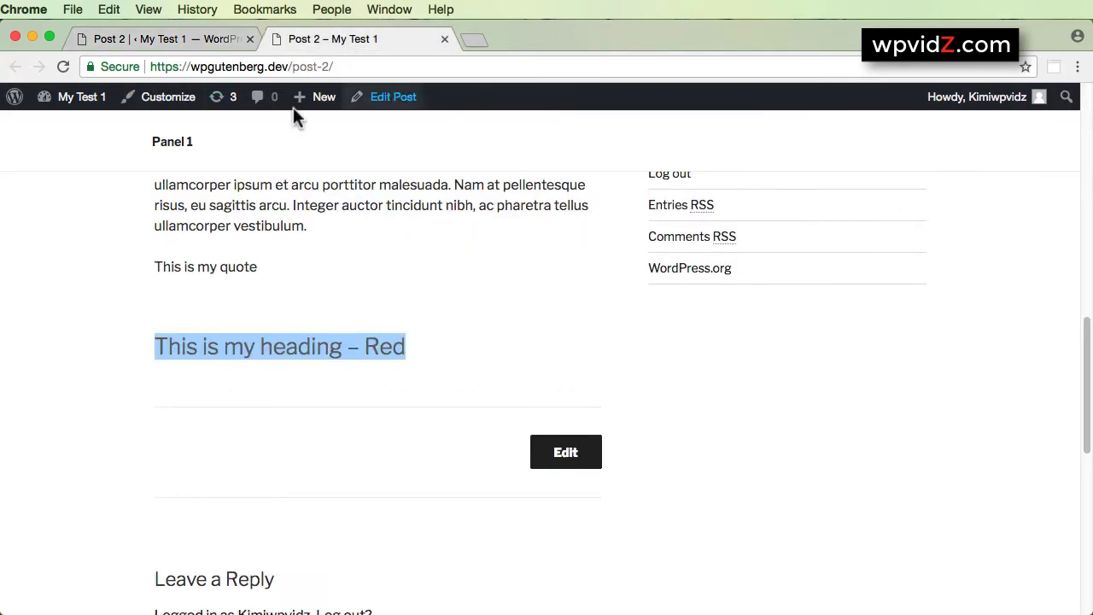
{"action": "left_click", "coordinate": [167, 99]}
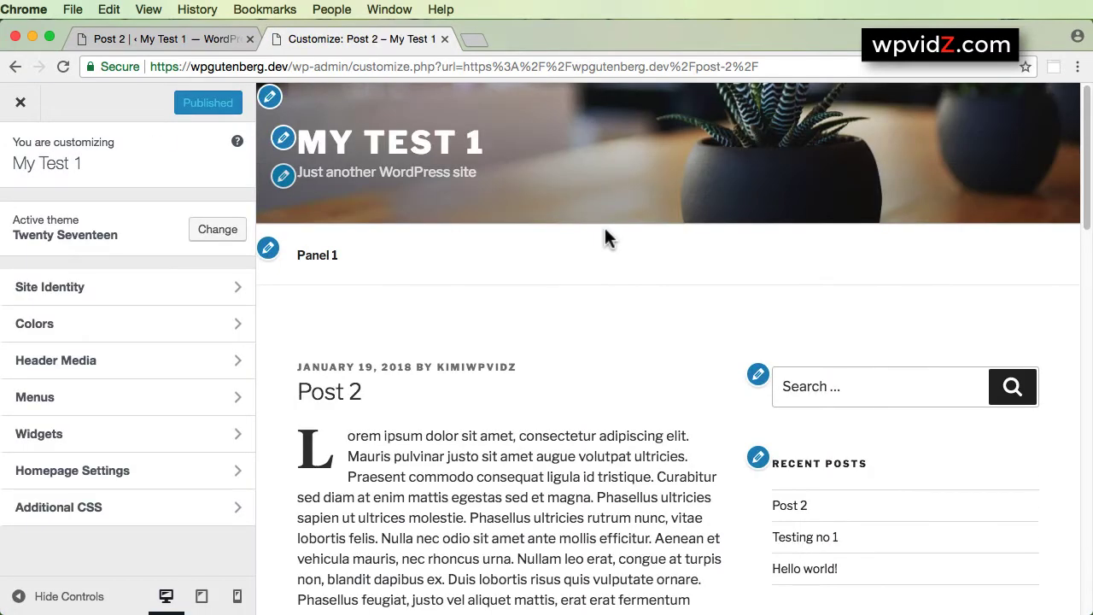
{"action": "left_click", "coordinate": [200, 41]}
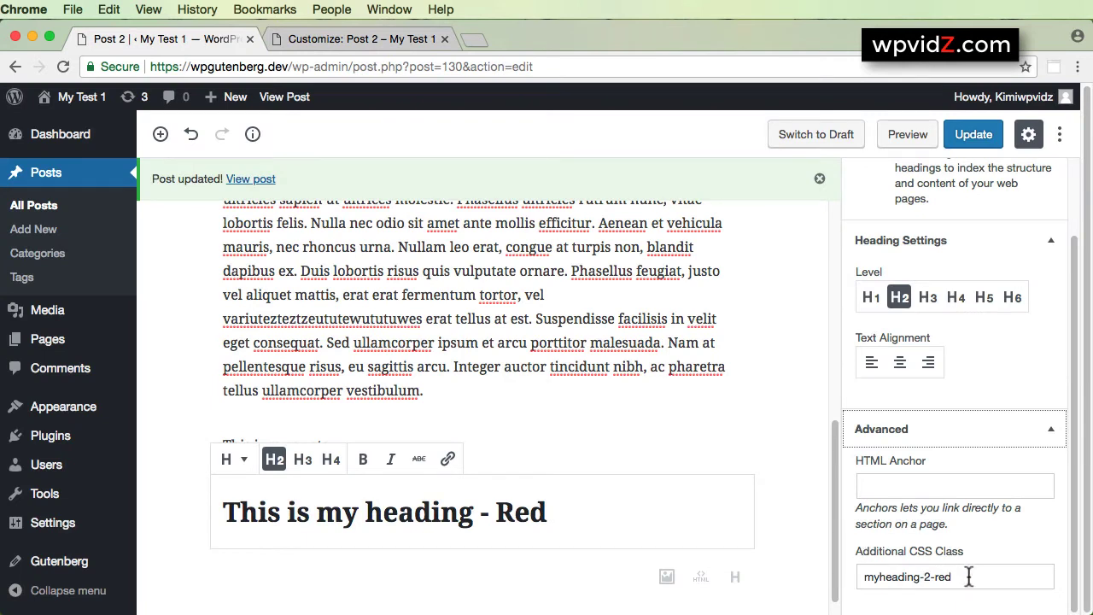
{"action": "left_click_drag", "start_coordinate": [970, 577], "coordinate": [859, 574]}
{"action": "key", "text": "ctrl+c"}
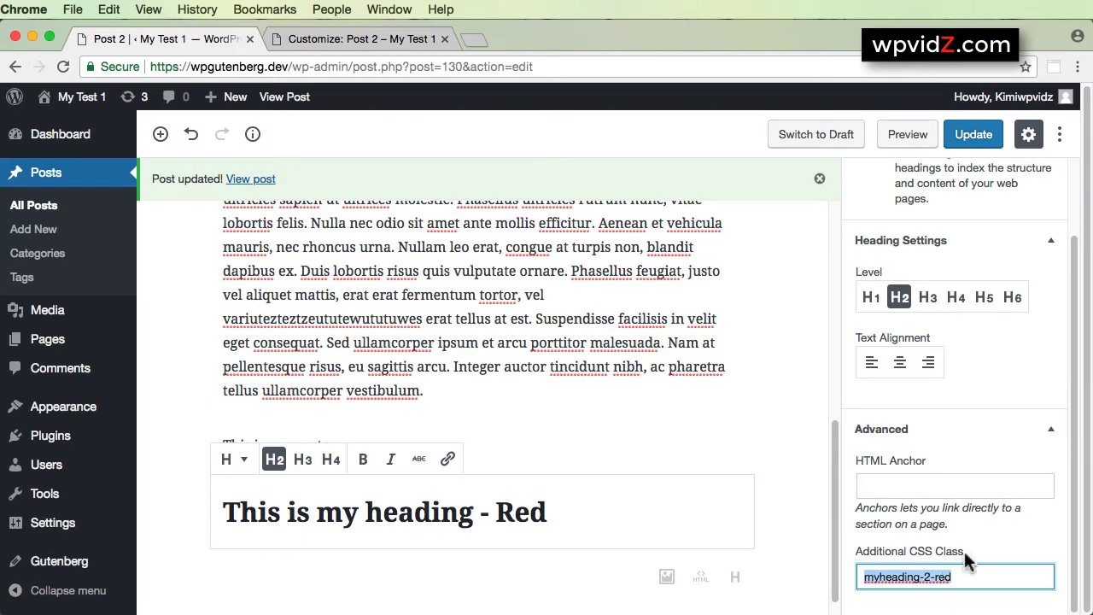
{"action": "right_click", "coordinate": [907, 578]}
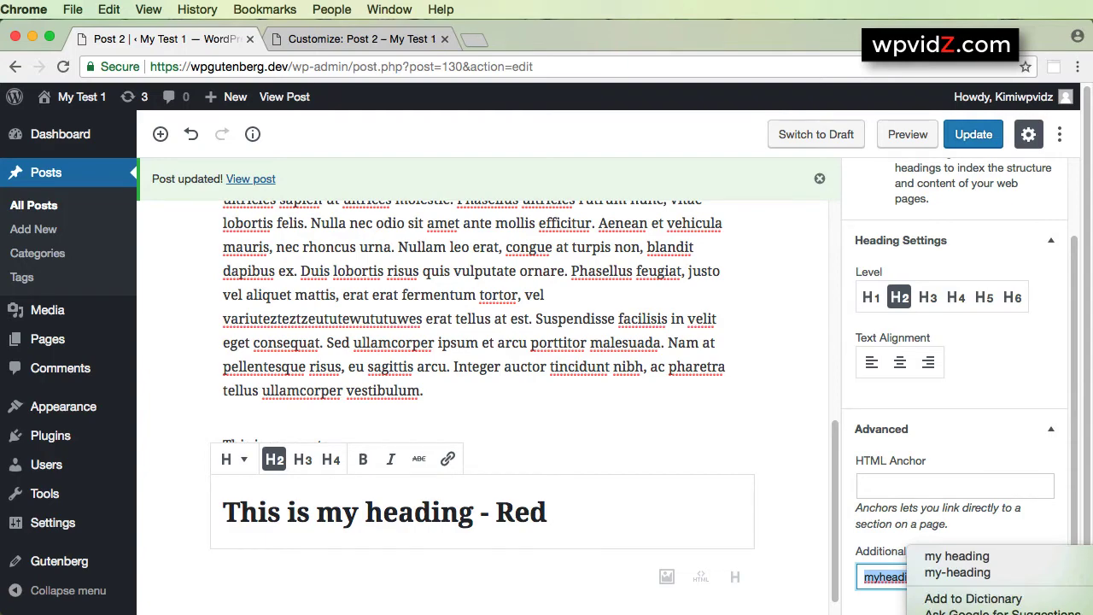
{"action": "key", "text": "Escape"}
Step: Paste the copied class name myheading-2-red into the customizer's Additional CSS code
{"action": "left_click", "coordinate": [383, 38]}
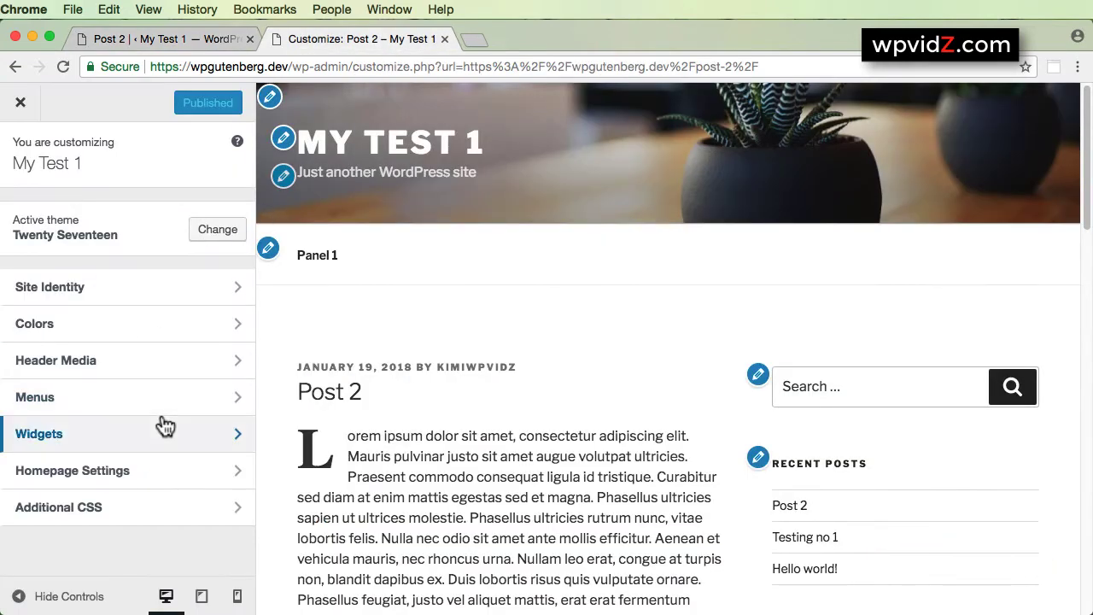
{"action": "scroll", "coordinate": [709, 438], "scroll_direction": "down", "scroll_amount": 15}
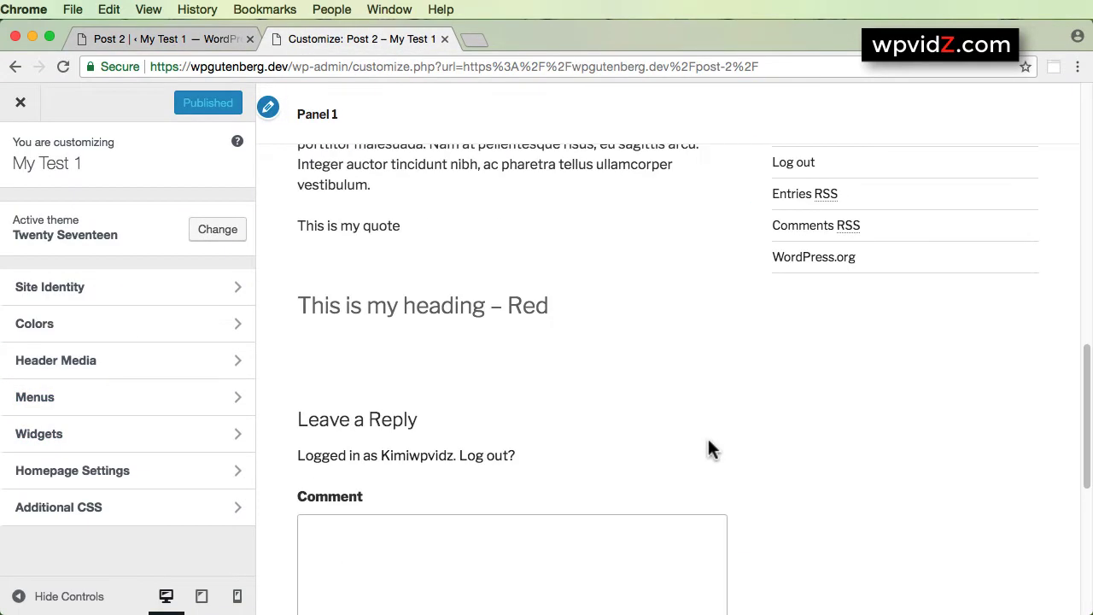
{"action": "left_click", "coordinate": [66, 521]}
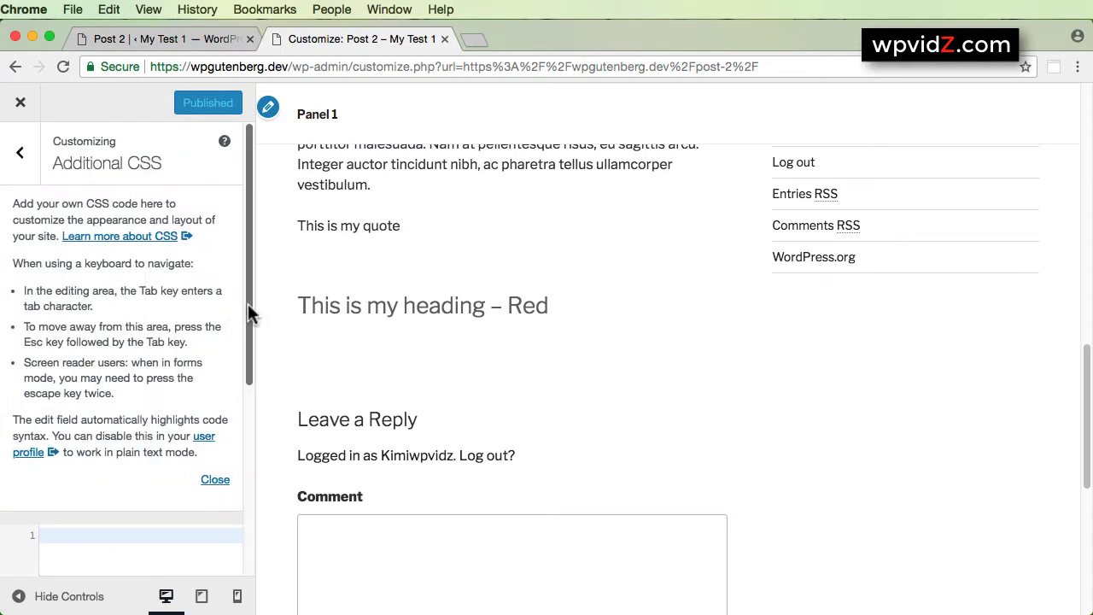
{"action": "scroll", "coordinate": [242, 372], "scroll_direction": "down", "scroll_amount": 5}
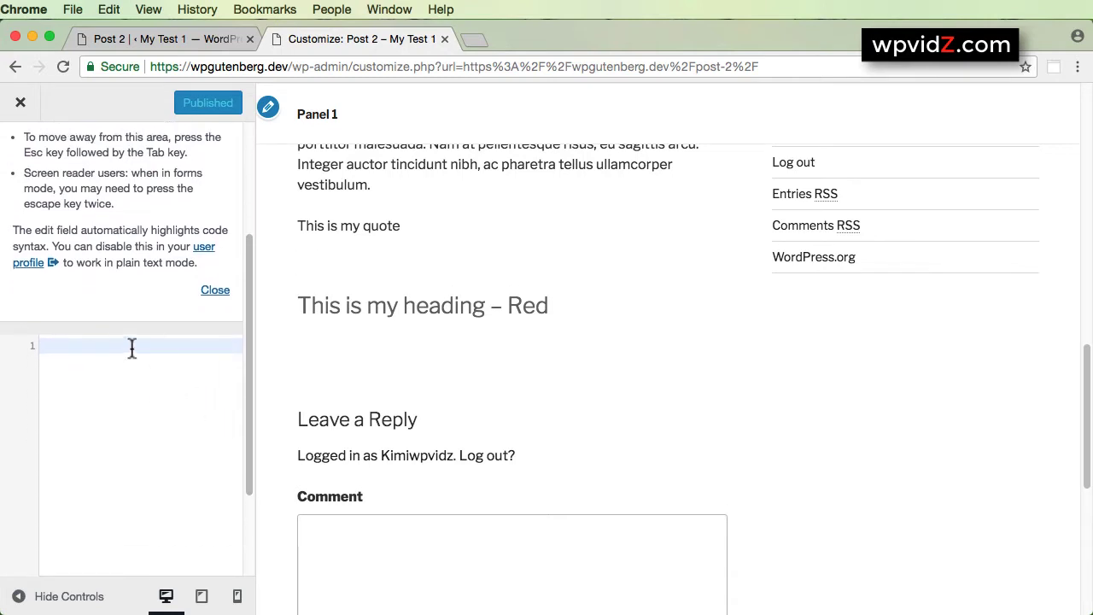
{"action": "right_click", "coordinate": [131, 347]}
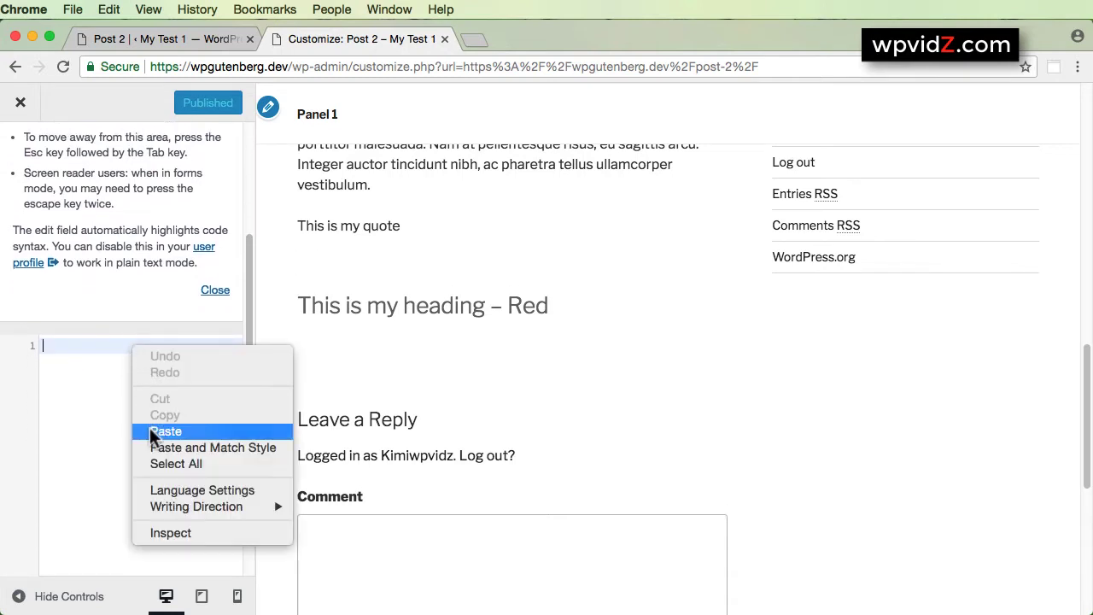
{"action": "left_click", "coordinate": [154, 430]}
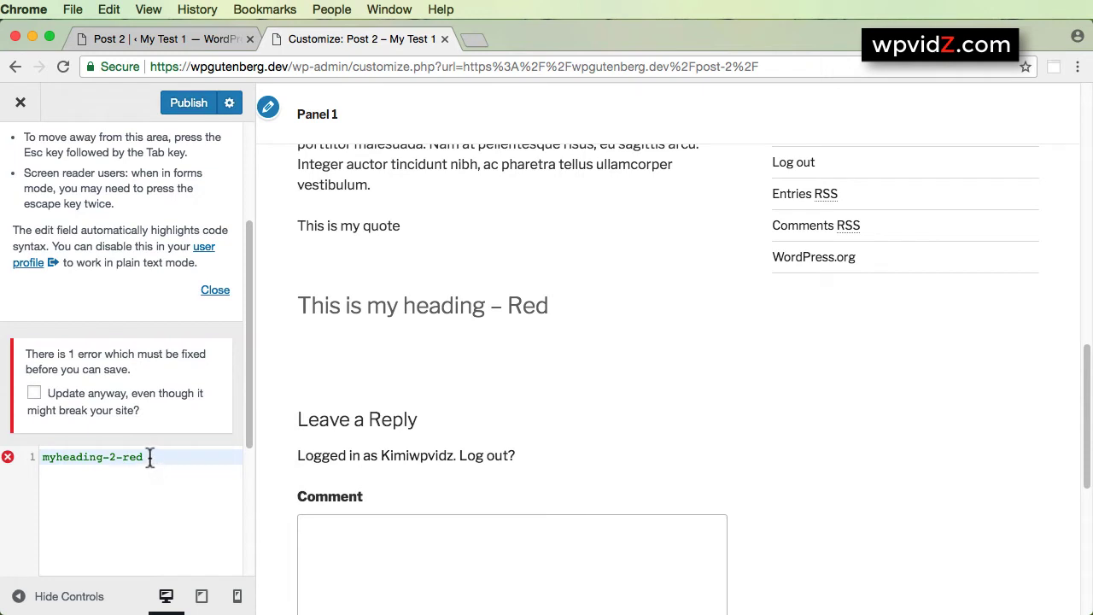
Step: Turn the pasted class name into the CSS rule ".myheading-2-red {color:red;}"
{"action": "left_click_drag", "start_coordinate": [145, 457], "coordinate": [202, 480]}
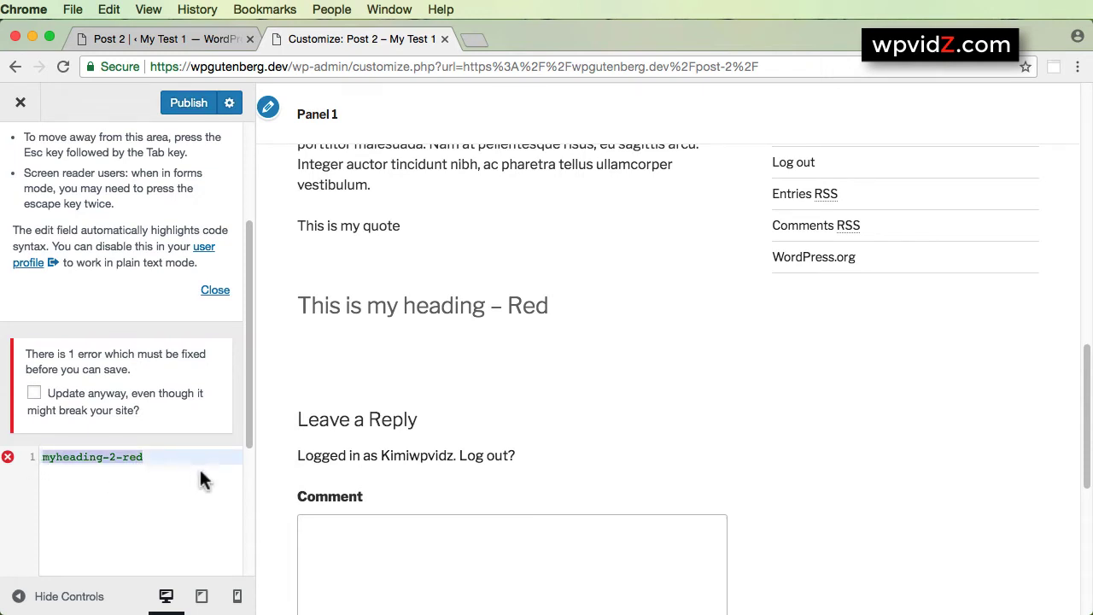
{"action": "key", "text": "Left"}
{"action": "type", "text": "."}
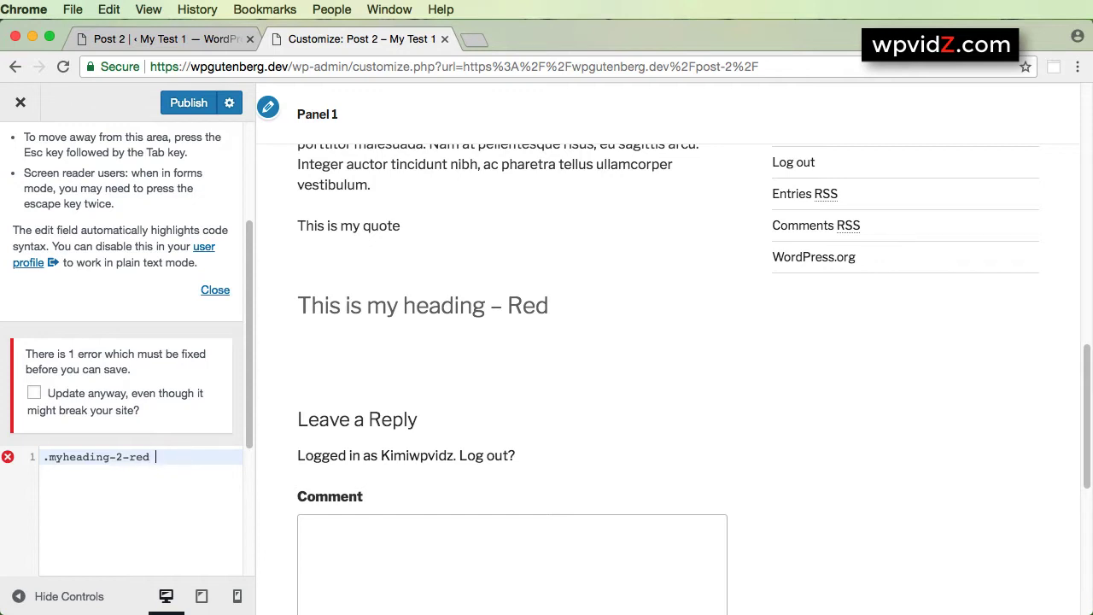
{"action": "type", "text": "{"}
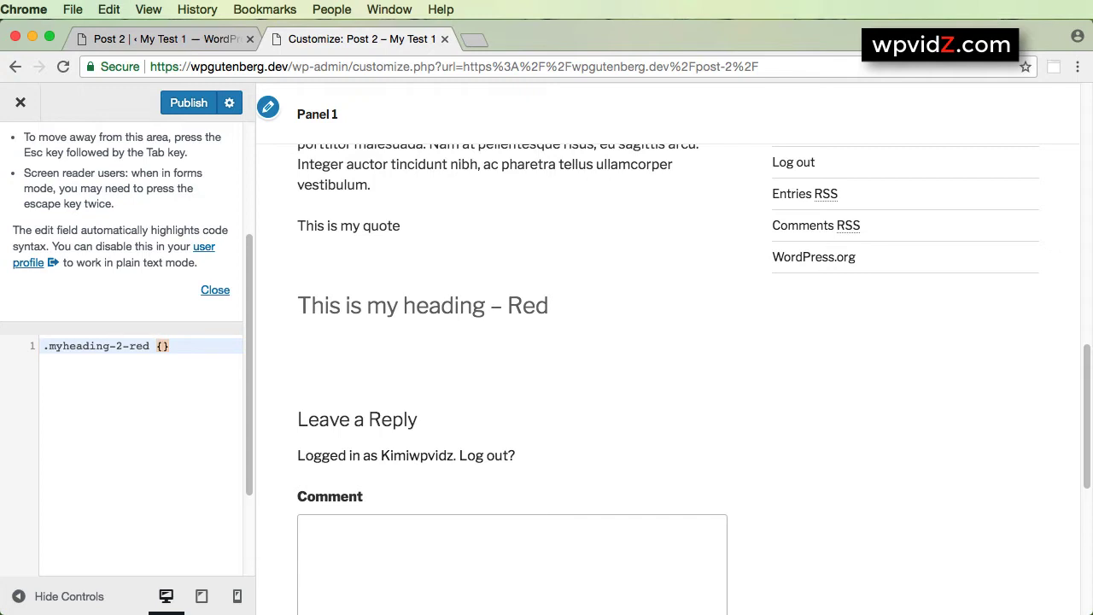
{"action": "type", "text": "color"}
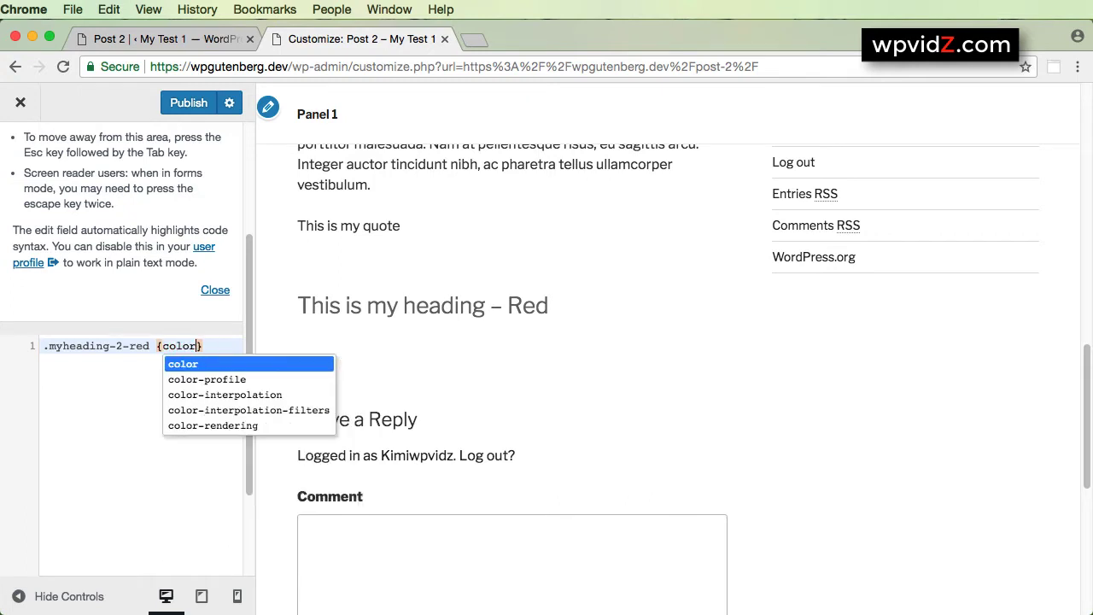
{"action": "type", "text": ":"}
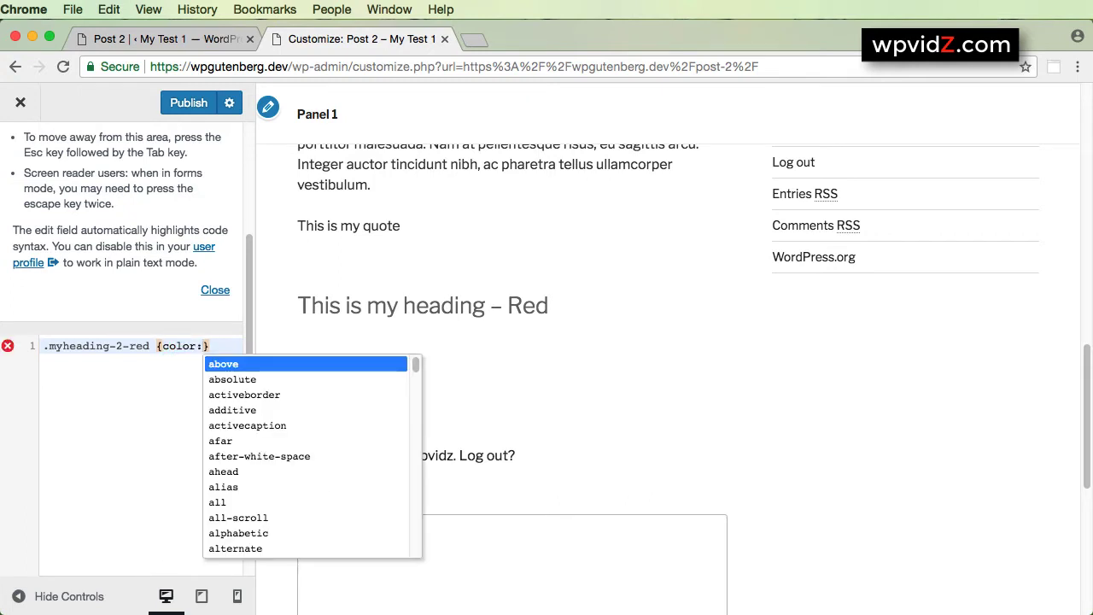
{"action": "type", "text": "red"}
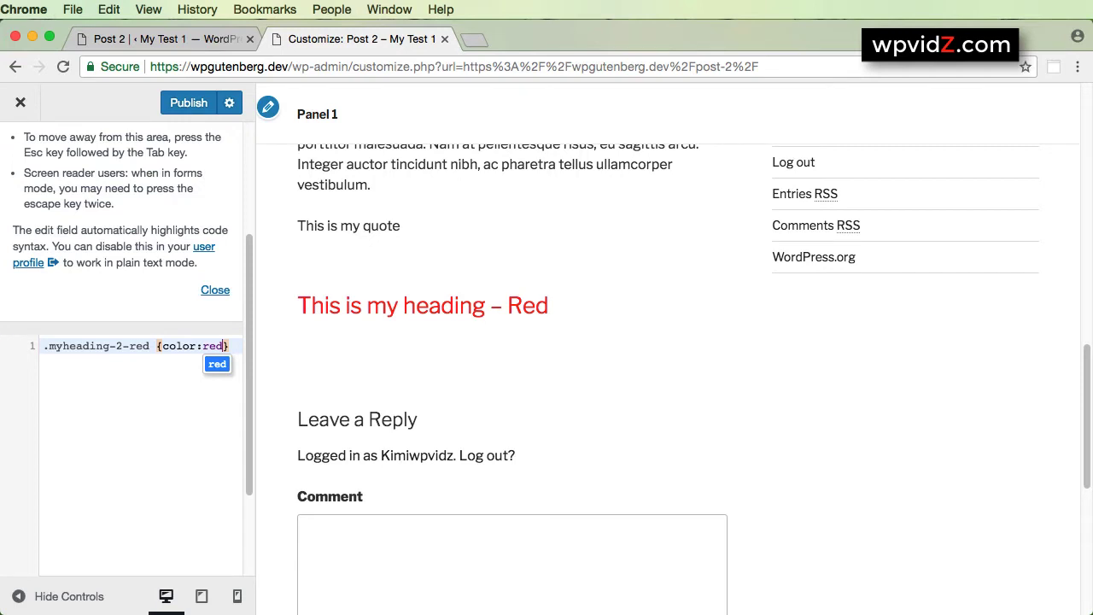
{"action": "type", "text": ";"}
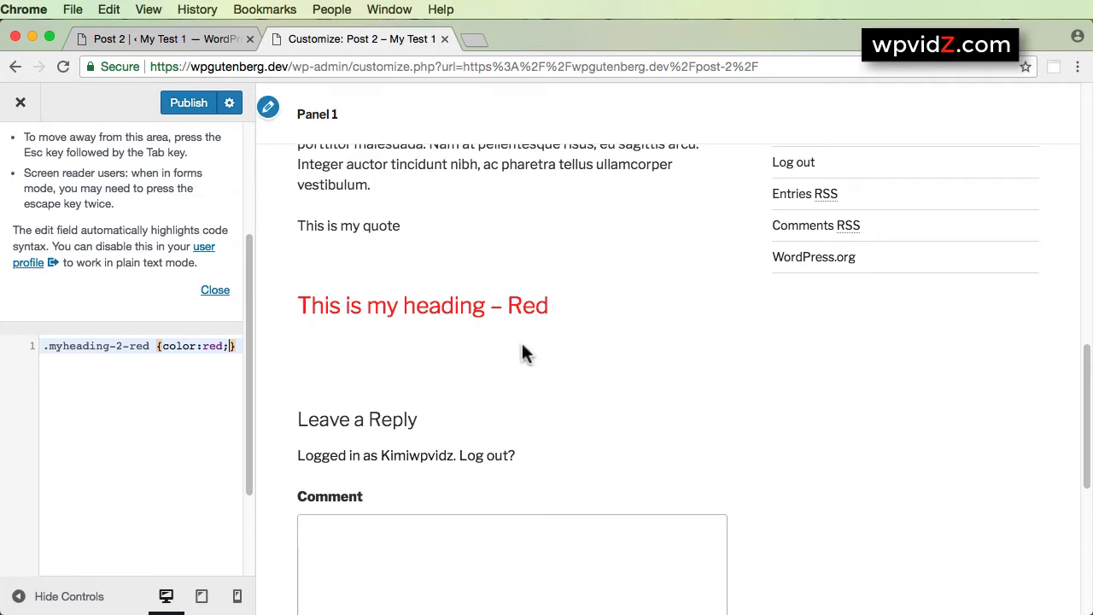
Step: Change the property in the .myheading-2-red rule to background-color
{"action": "left_click", "coordinate": [164, 346]}
{"action": "type", "text": "backg"}
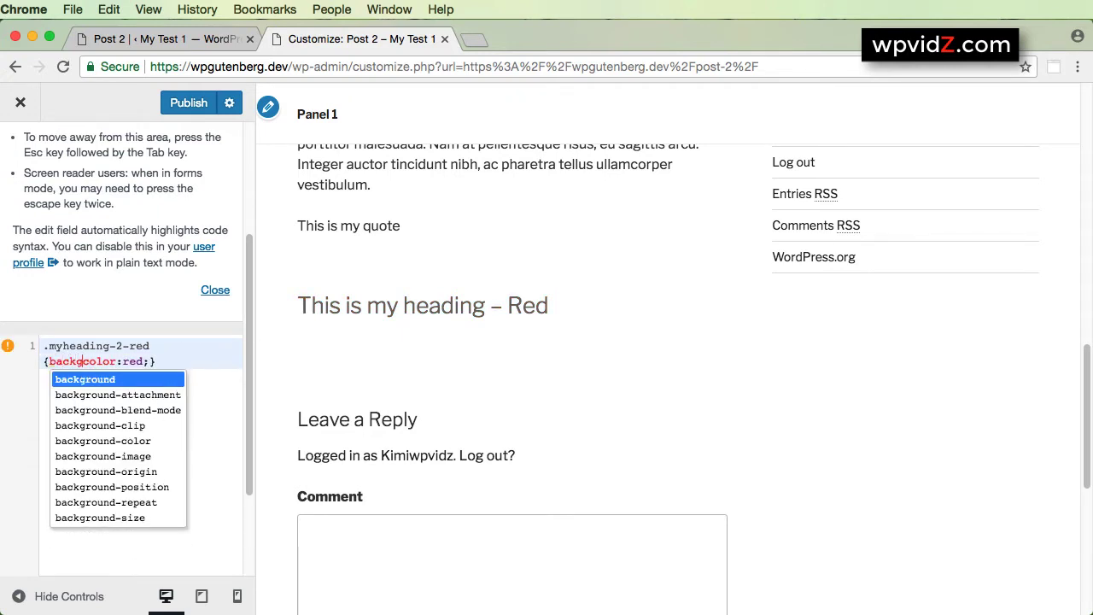
{"action": "left_click", "coordinate": [96, 380]}
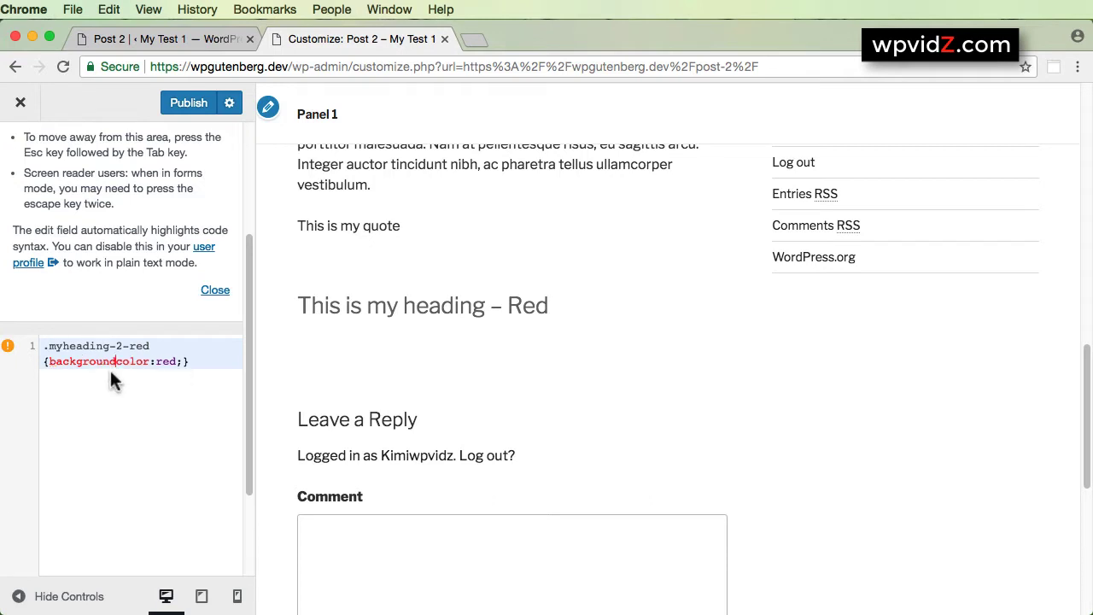
{"action": "type", "text": "-"}
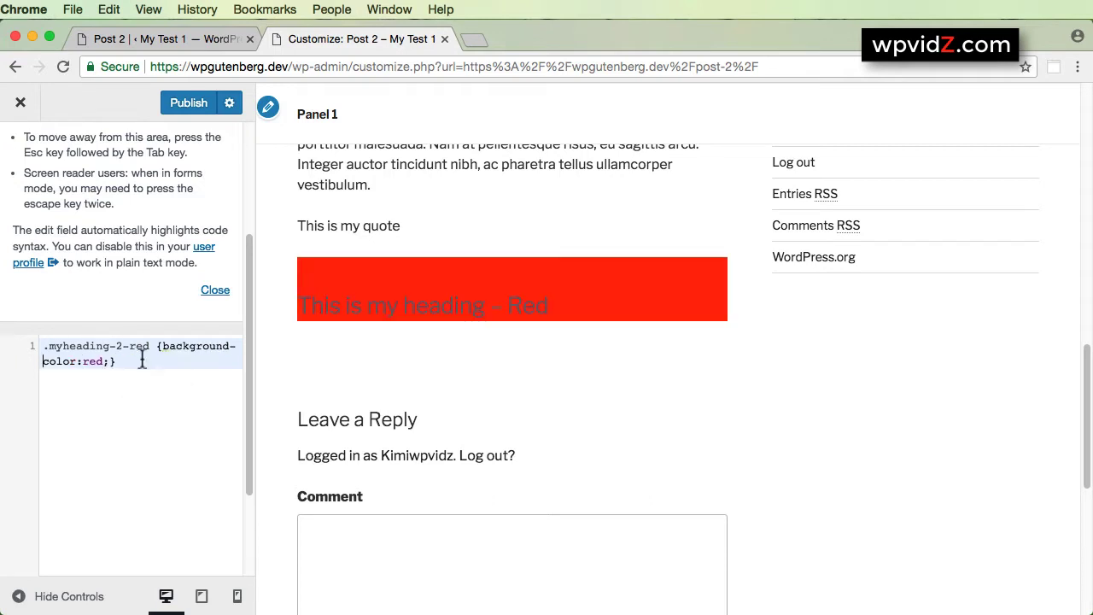
Step: Shorten the rule's property to background and set its value to yellow
{"action": "left_click_drag", "start_coordinate": [235, 355], "coordinate": [75, 361]}
{"action": "key", "text": "BackSpace"}
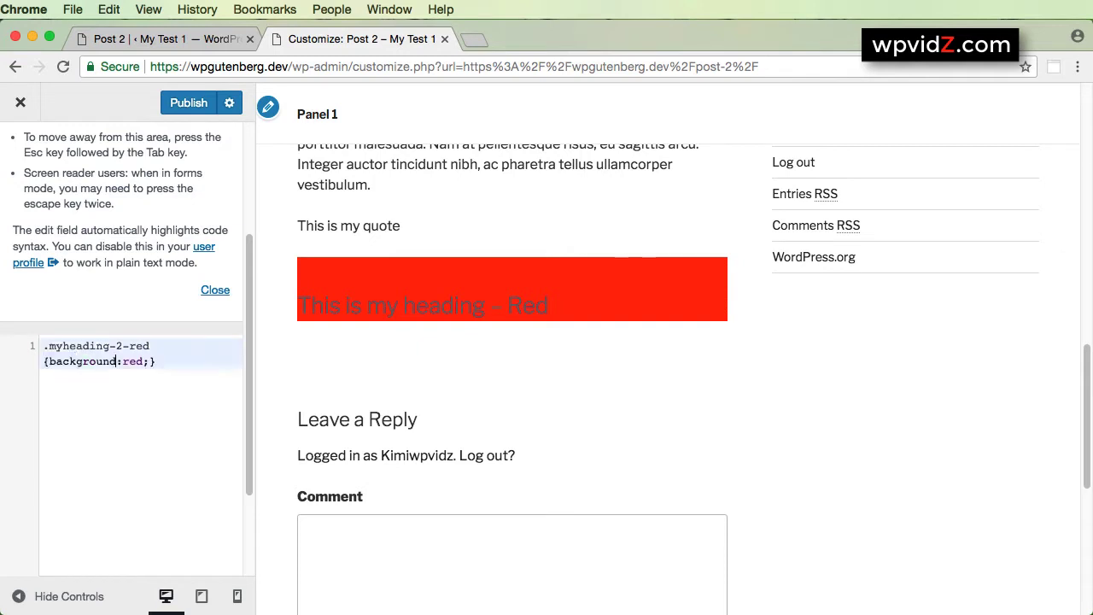
{"action": "left_click_drag", "start_coordinate": [122, 362], "coordinate": [143, 361]}
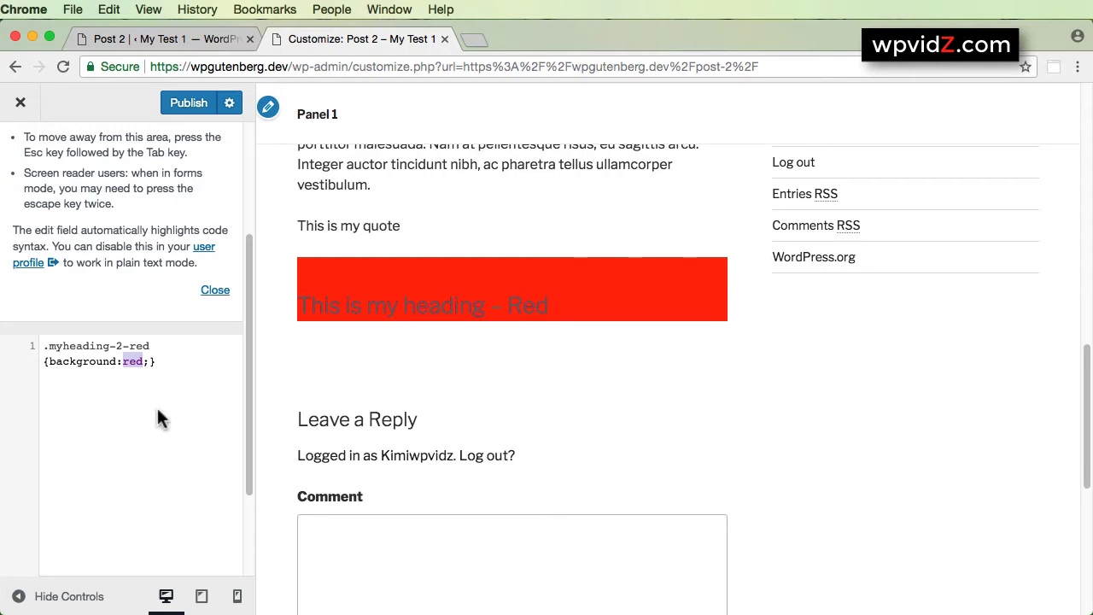
{"action": "type", "text": "yellp"}
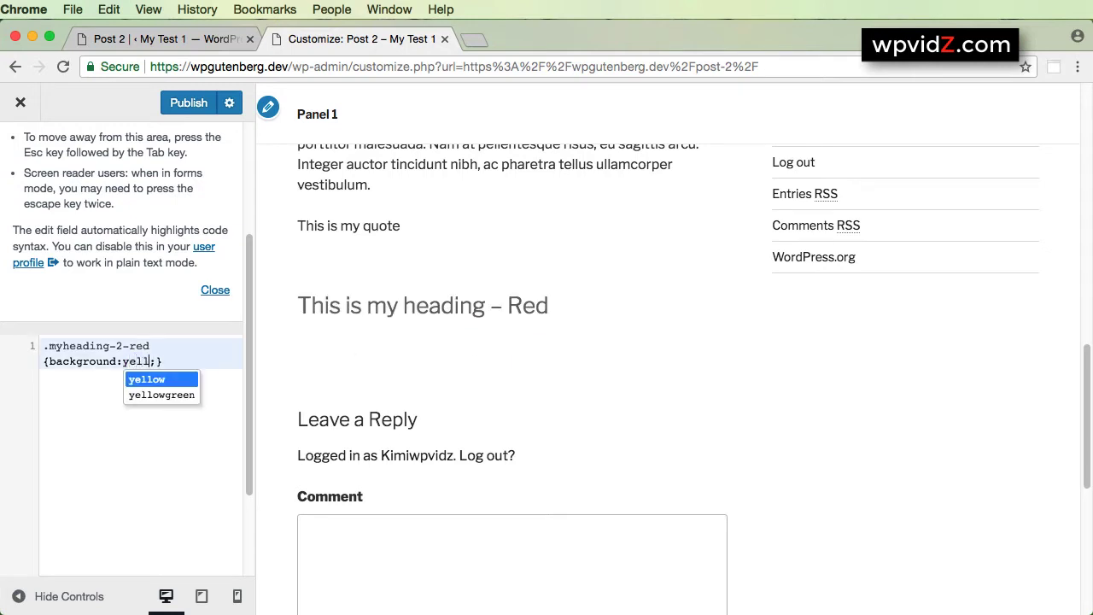
{"action": "type", "text": "w"}
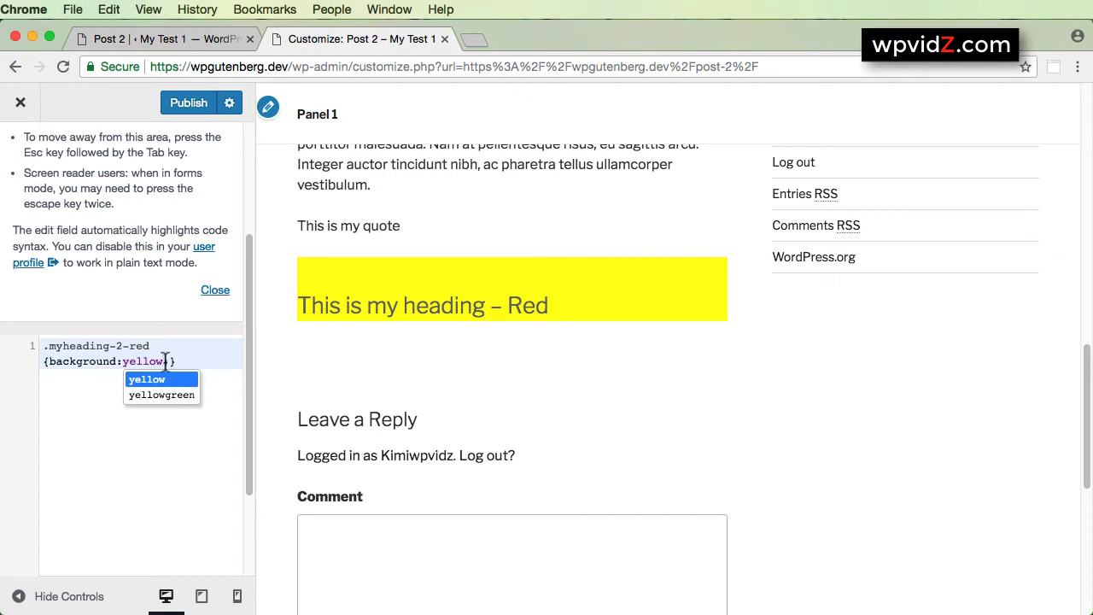
Step: Change the .myheading-2-red declaration back to "color:red;"
{"action": "left_click_drag", "start_coordinate": [117, 362], "coordinate": [50, 362]}
{"action": "type", "text": "color"}
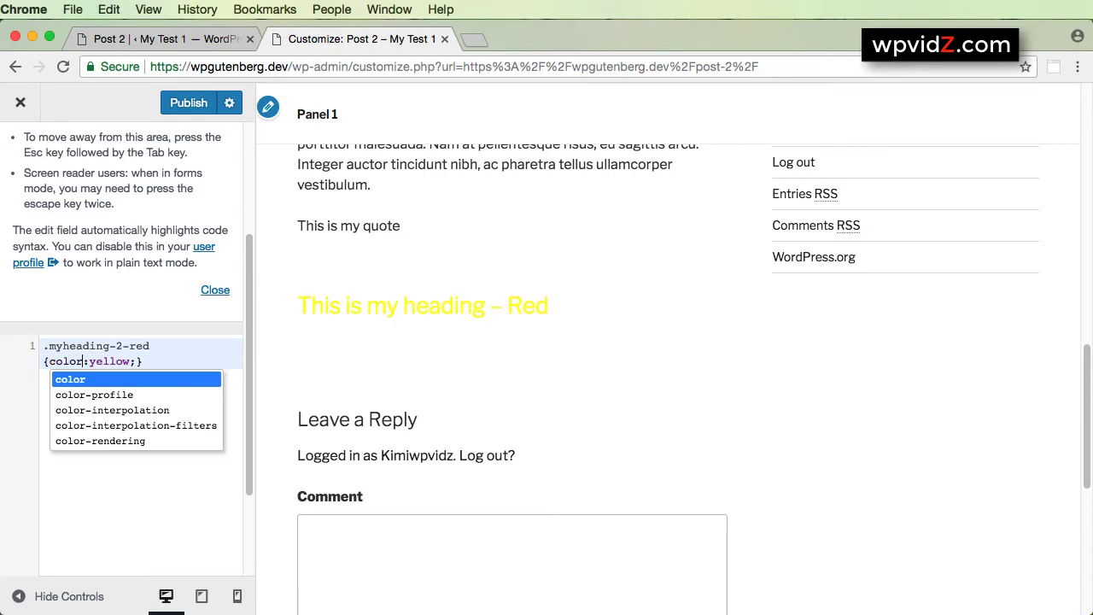
{"action": "left_click_drag", "start_coordinate": [89, 361], "coordinate": [129, 363]}
{"action": "type", "text": "red"}
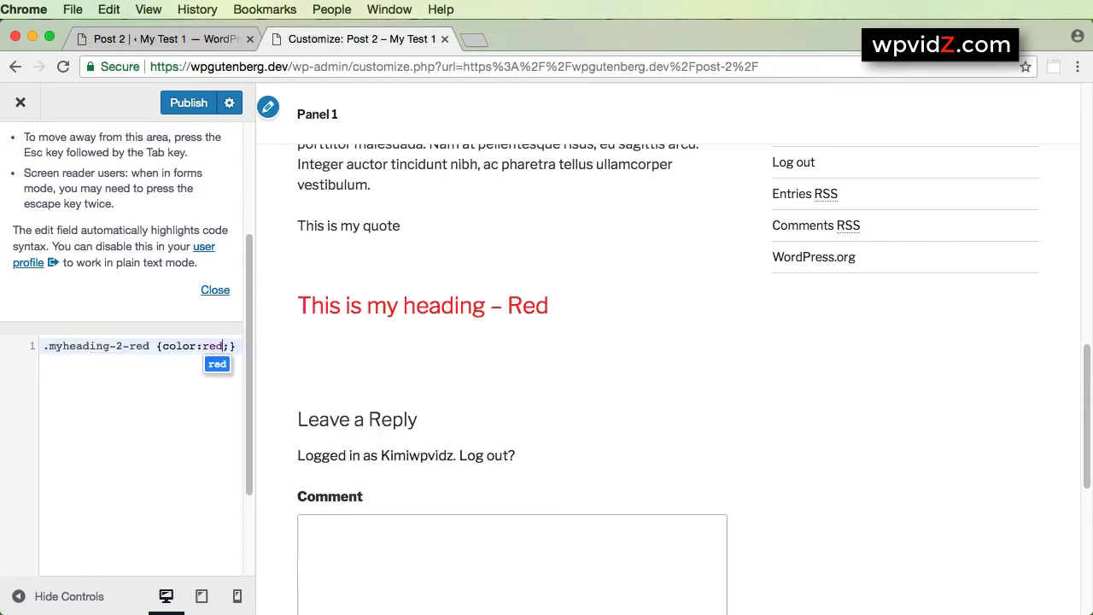
{"action": "key", "text": "Escape"}
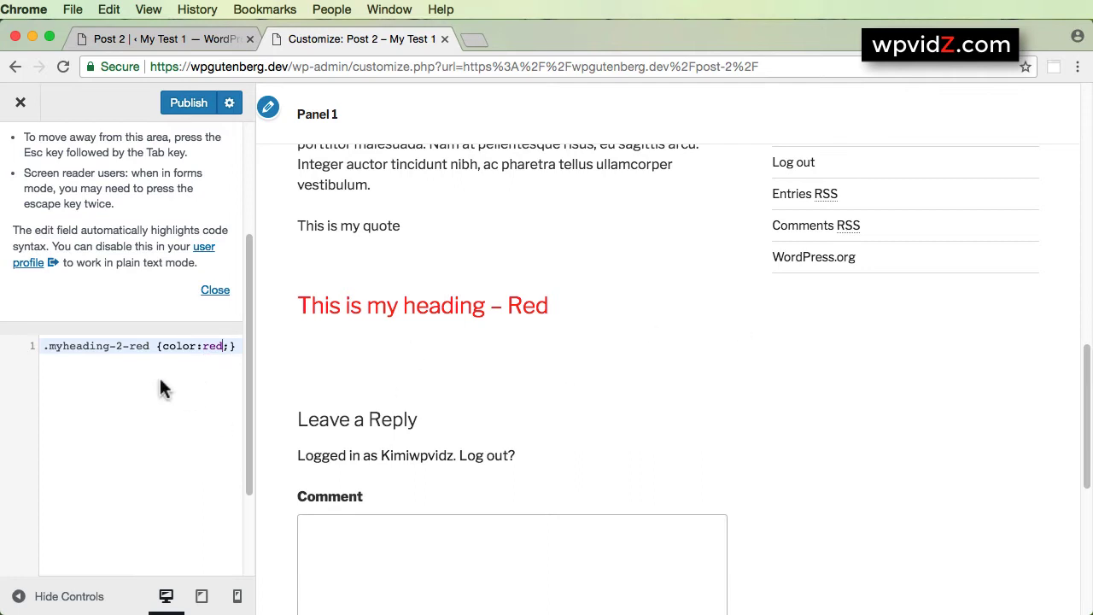
Step: Publish the additional CSS and leave the customizer to check the heading's colour on the Post 2 page
{"action": "left_click", "coordinate": [184, 106]}
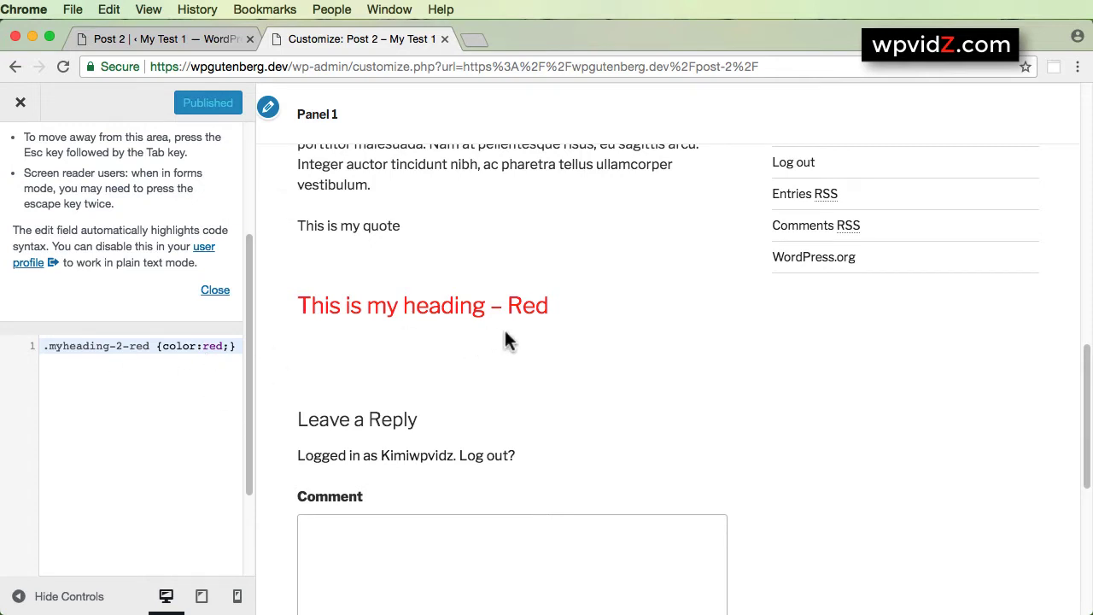
{"action": "left_click", "coordinate": [21, 110]}
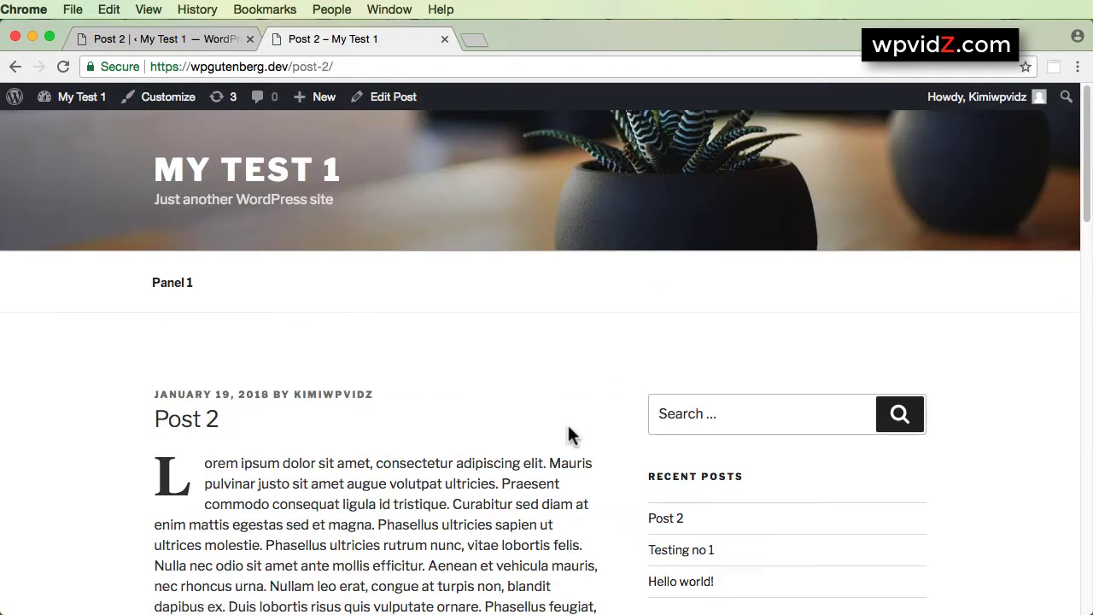
{"action": "scroll", "coordinate": [568, 424], "scroll_direction": "down", "scroll_amount": 4}
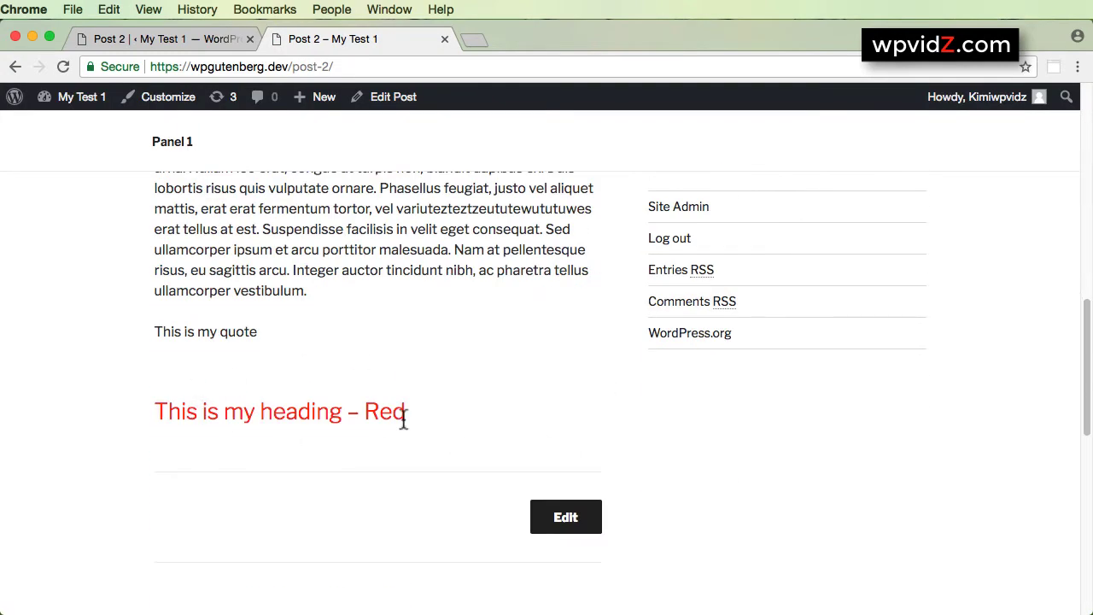
{"action": "left_click_drag", "start_coordinate": [407, 419], "coordinate": [155, 413]}
Step: Return to the post editor and show the "This is my heading - Red" block as HTML to check its class
{"action": "left_click", "coordinate": [186, 40]}
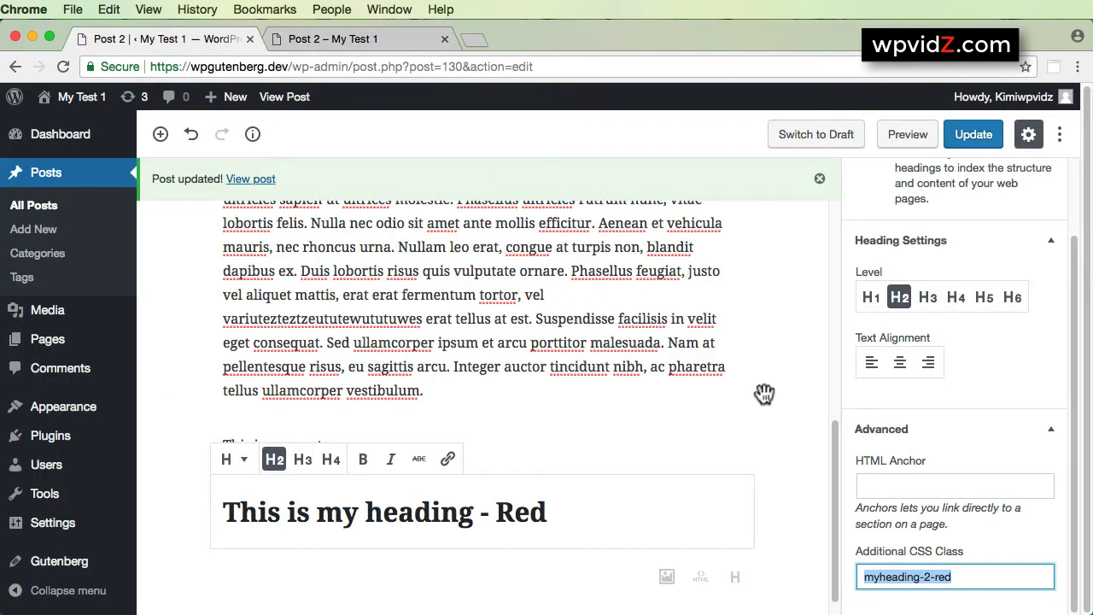
{"action": "left_click", "coordinate": [513, 510]}
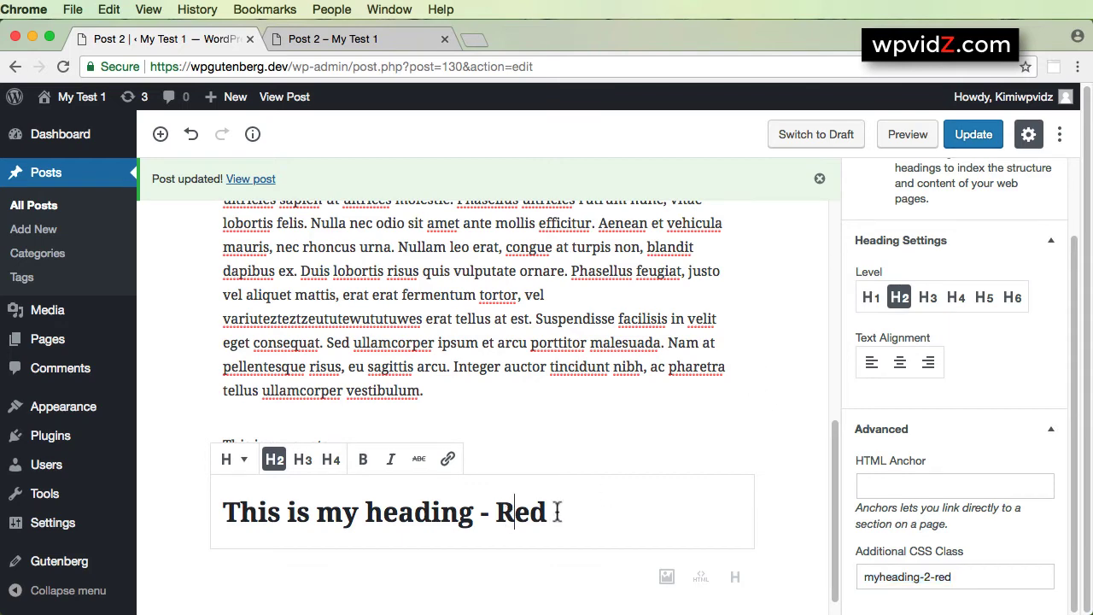
{"action": "left_click", "coordinate": [769, 491]}
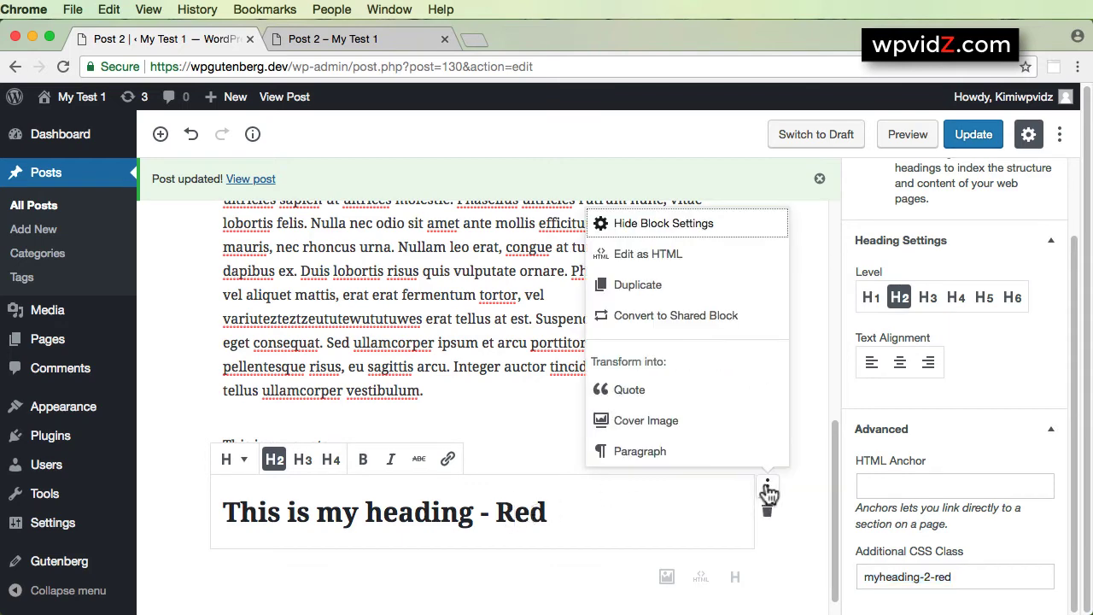
{"action": "left_click", "coordinate": [649, 255]}
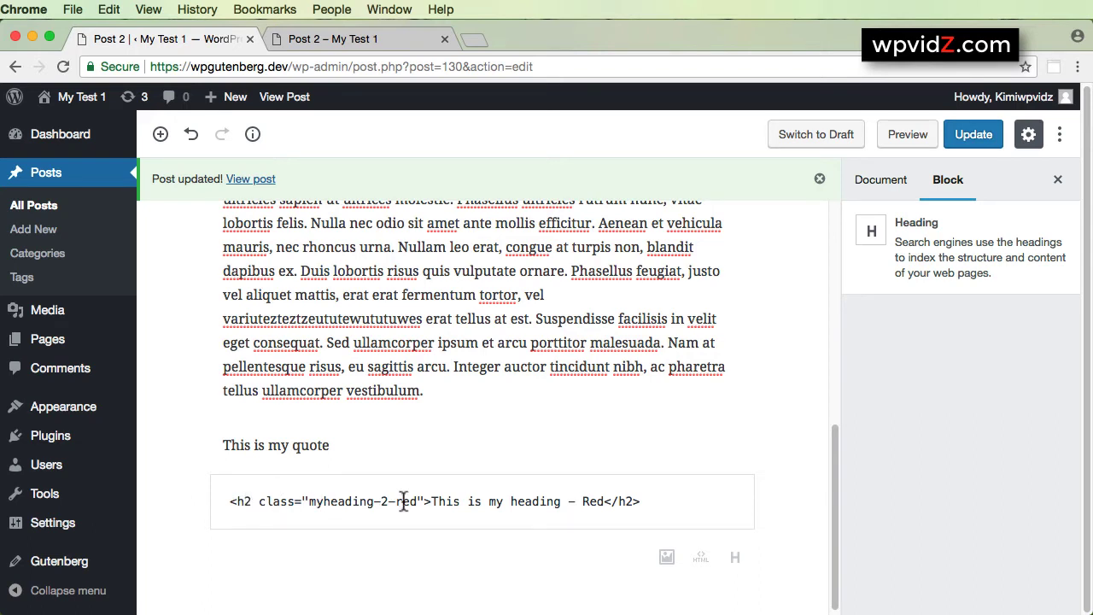
Step: Return the "This is my heading - Red" block to visual editing, change its level to H3 and update the post
{"action": "left_click", "coordinate": [770, 486]}
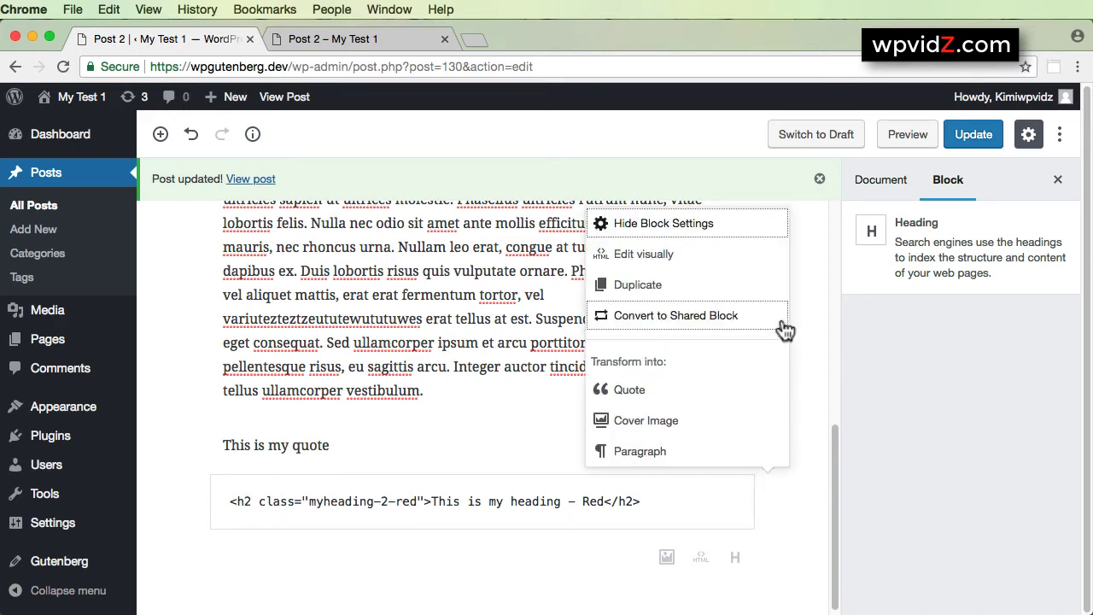
{"action": "left_click", "coordinate": [683, 254]}
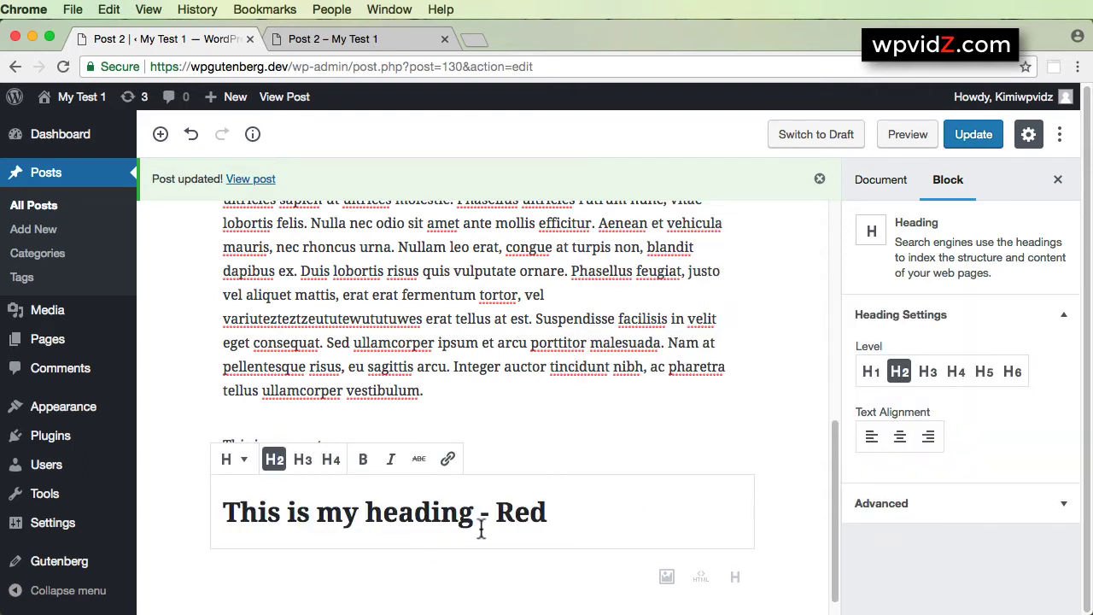
{"action": "left_click", "coordinate": [303, 461]}
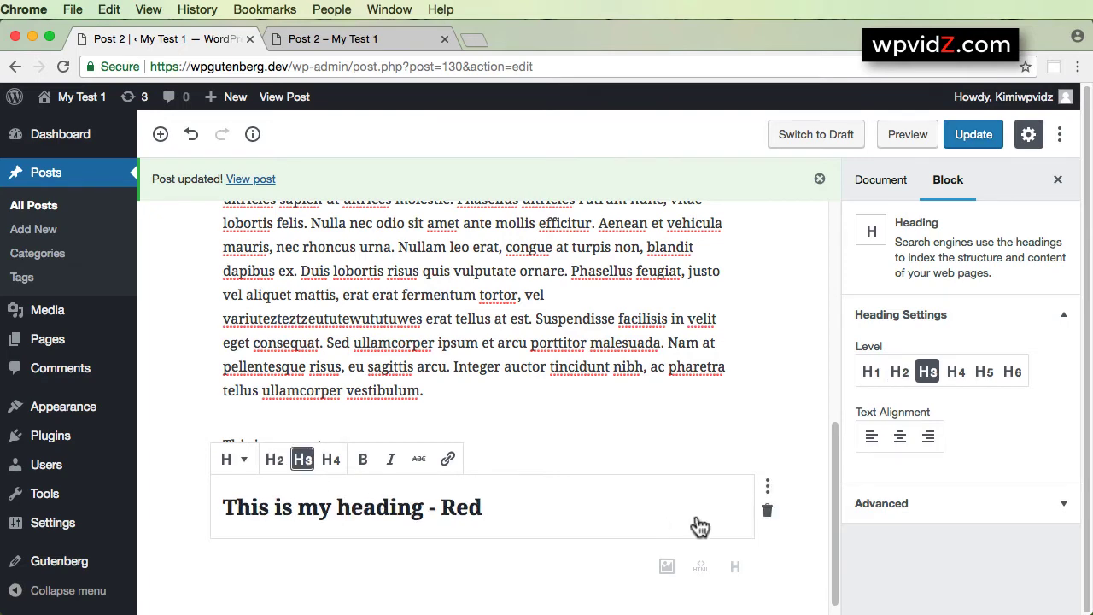
{"action": "left_click", "coordinate": [1064, 504]}
{"action": "scroll", "coordinate": [998, 566], "scroll_direction": "down", "scroll_amount": 2}
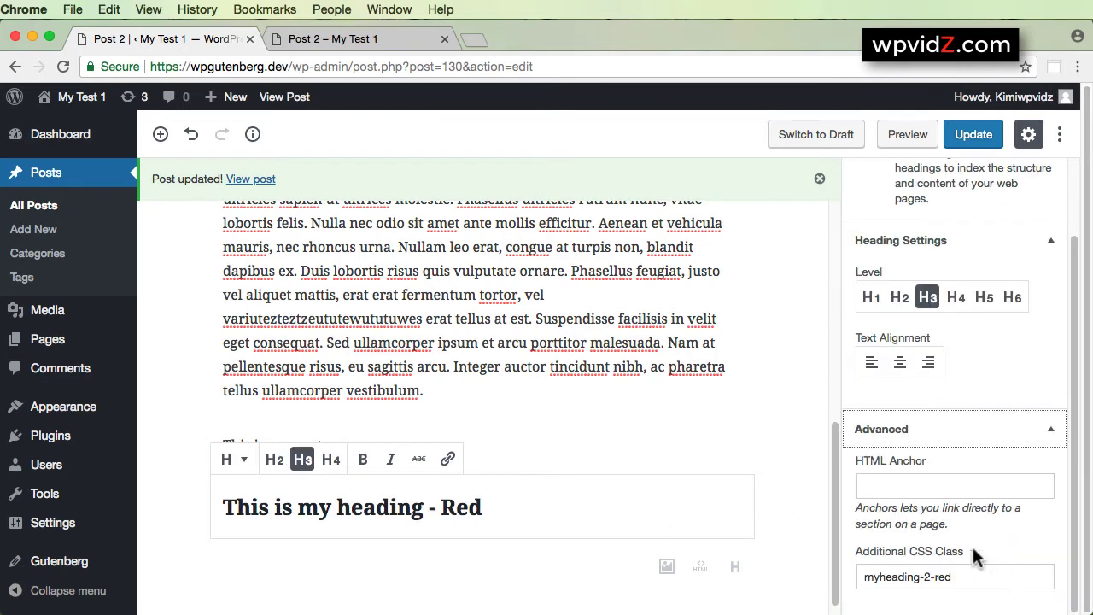
{"action": "left_click_drag", "start_coordinate": [970, 577], "coordinate": [855, 576]}
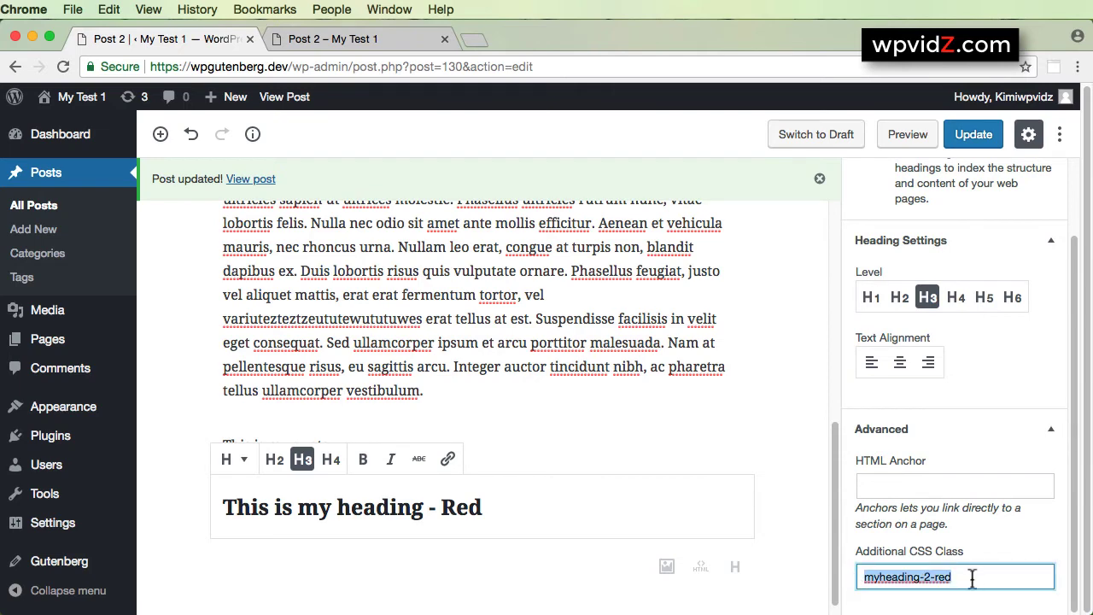
{"action": "left_click", "coordinate": [981, 134]}
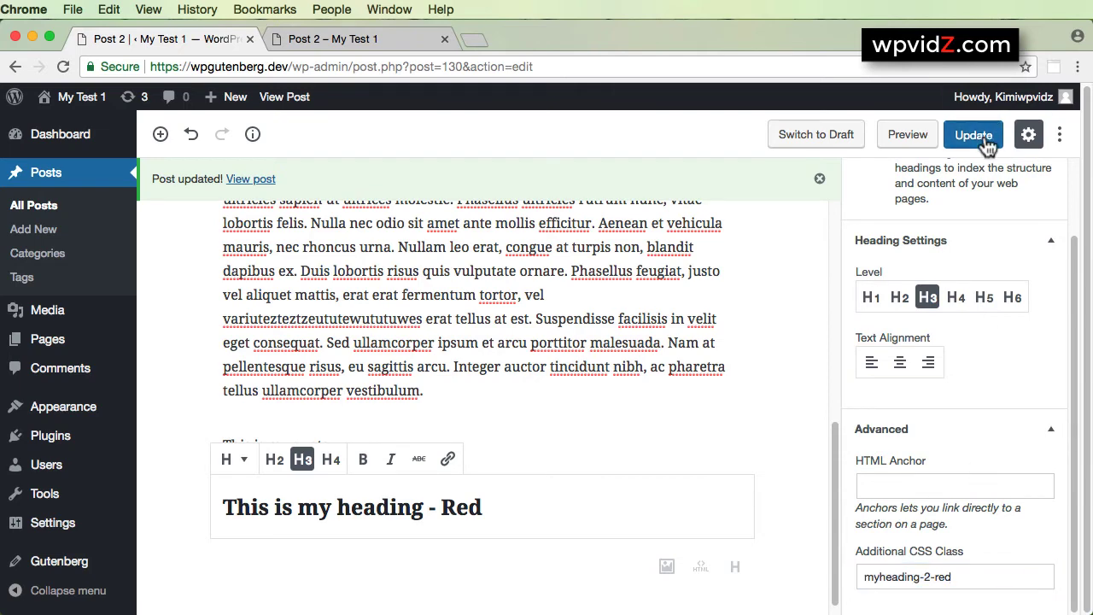
Step: Close the old Post 2 page, open the updated post in a new tab and examine the heading's colour at level H3
{"action": "left_click", "coordinate": [365, 40]}
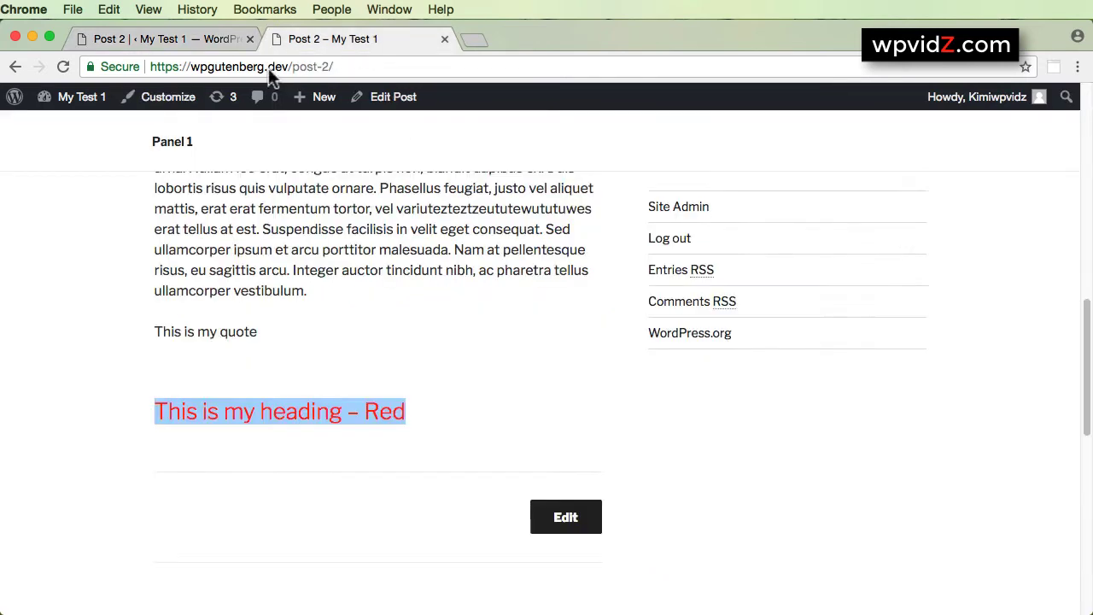
{"action": "left_click", "coordinate": [444, 39]}
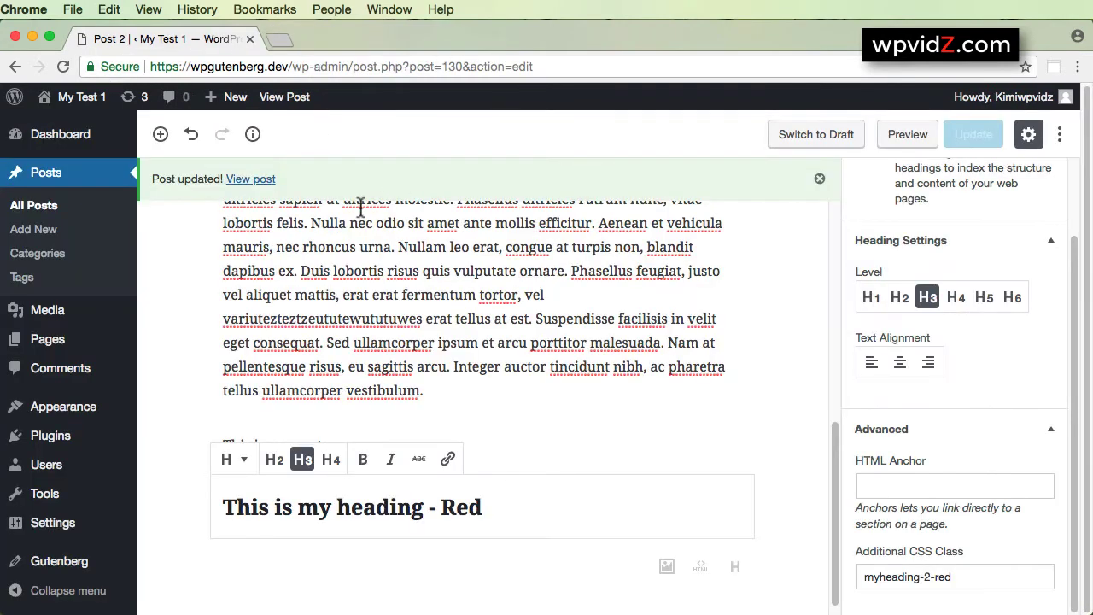
{"action": "right_click", "coordinate": [246, 183]}
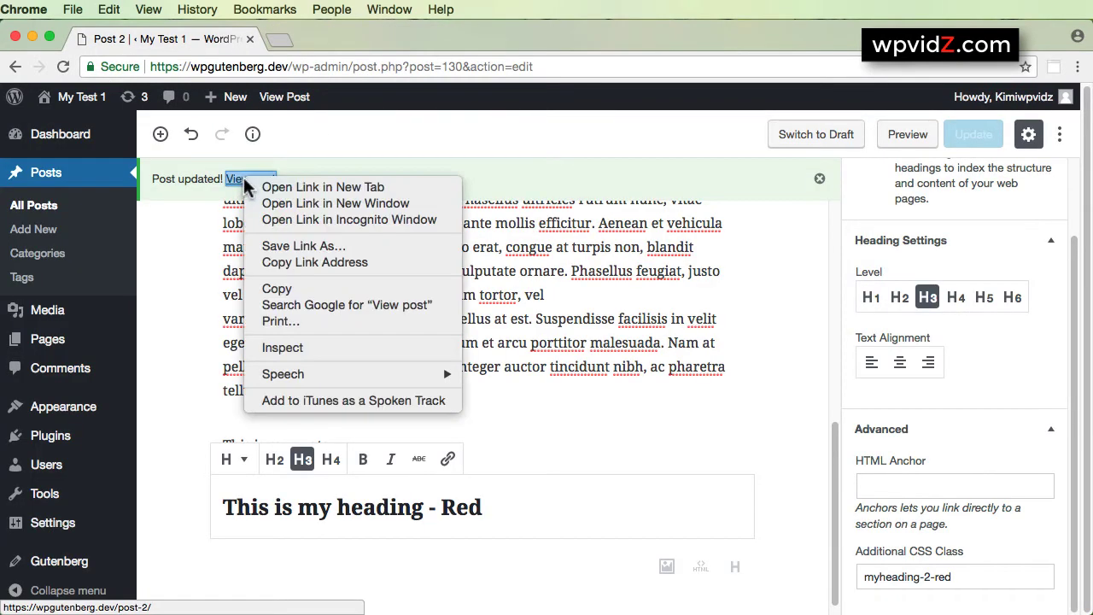
{"action": "left_click", "coordinate": [267, 184]}
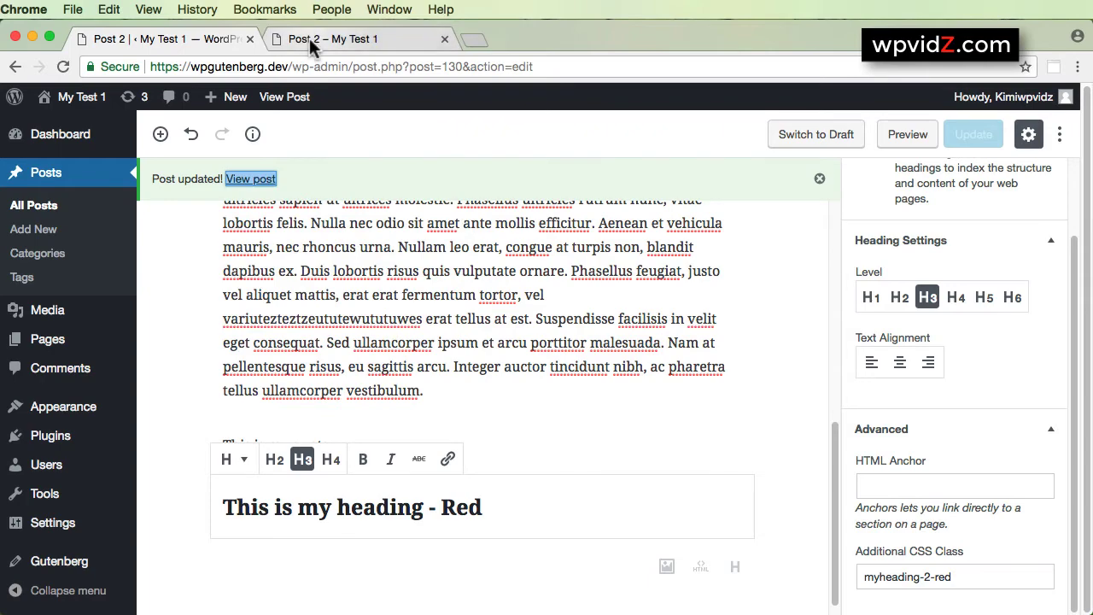
{"action": "left_click", "coordinate": [313, 39]}
{"action": "scroll", "coordinate": [552, 447], "scroll_direction": "down", "scroll_amount": 10}
{"action": "scroll", "coordinate": [551, 443], "scroll_direction": "down", "scroll_amount": 5}
{"action": "scroll", "coordinate": [549, 449], "scroll_direction": "up", "scroll_amount": 3}
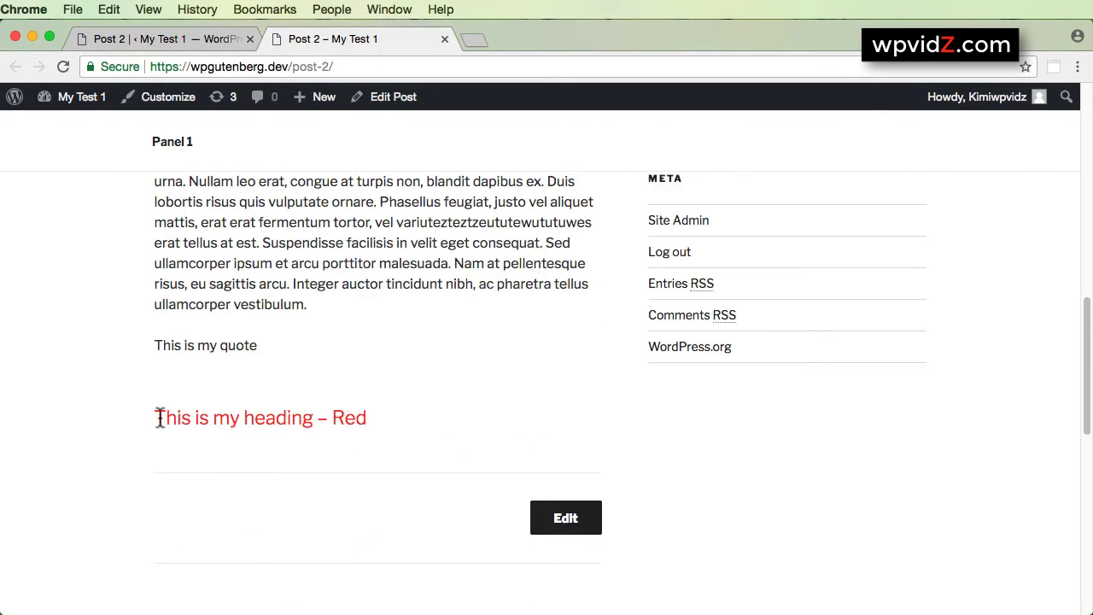
{"action": "left_click_drag", "start_coordinate": [155, 417], "coordinate": [401, 418]}
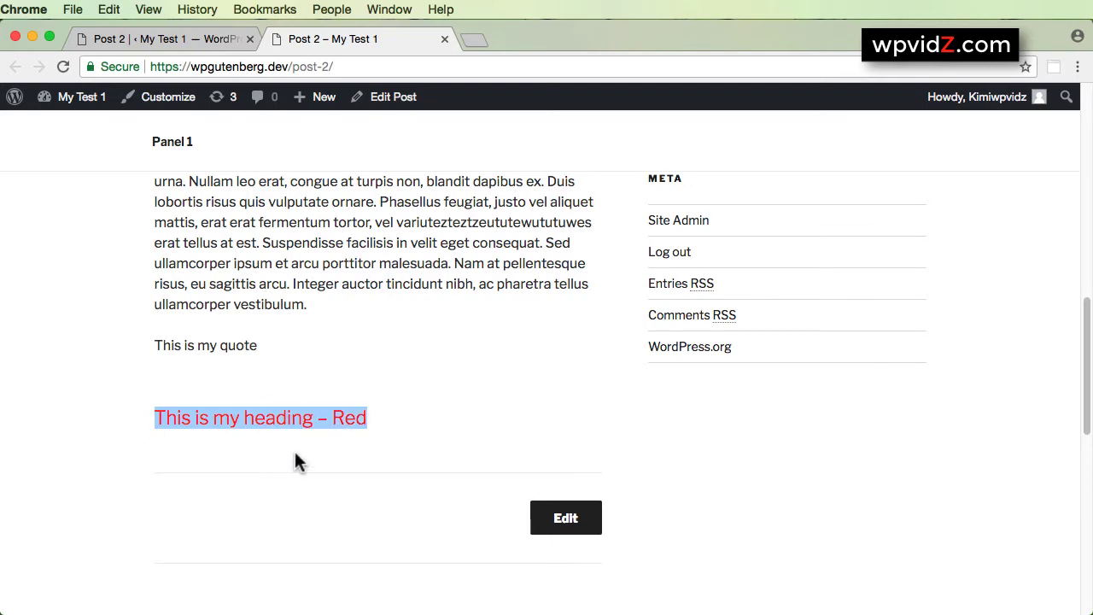
Step: Return to the post editor and set the red heading block back to level H2
{"action": "left_click", "coordinate": [200, 36]}
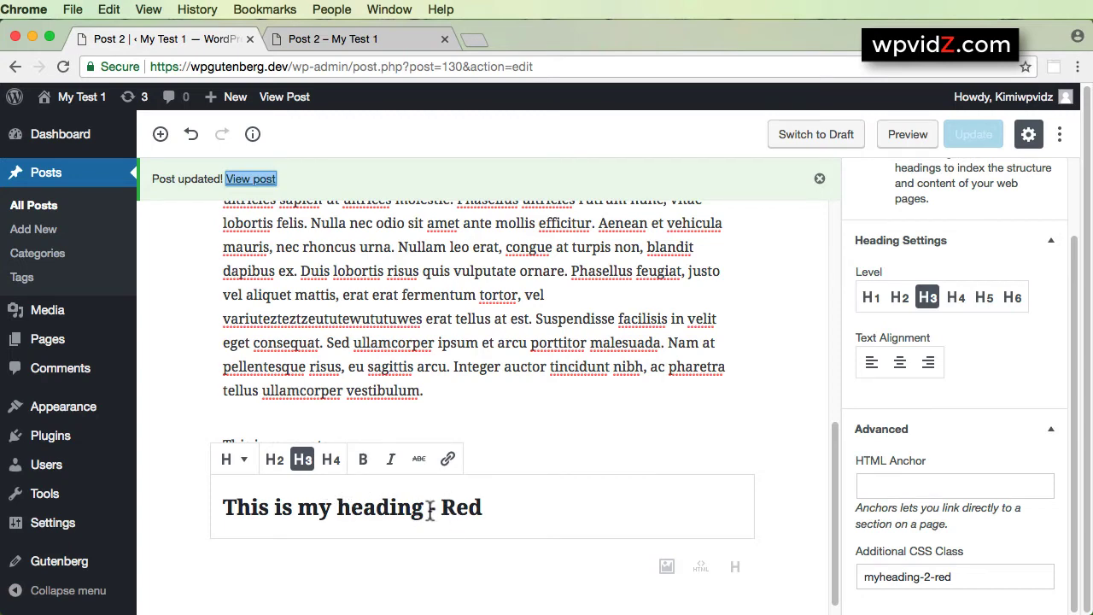
{"action": "left_click_drag", "start_coordinate": [973, 579], "coordinate": [859, 585]}
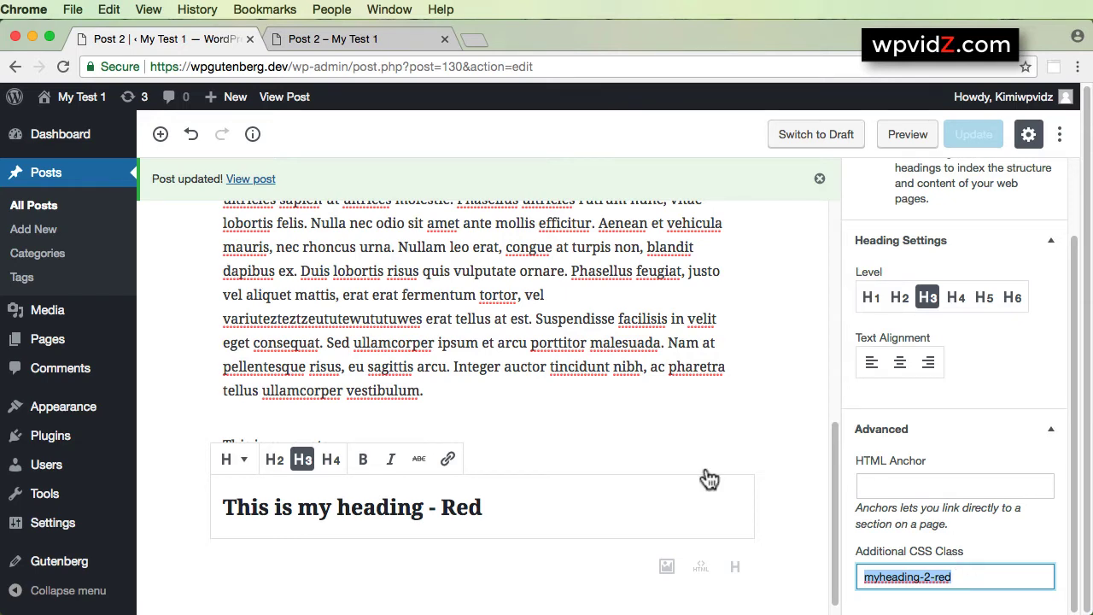
{"action": "left_click", "coordinate": [277, 462]}
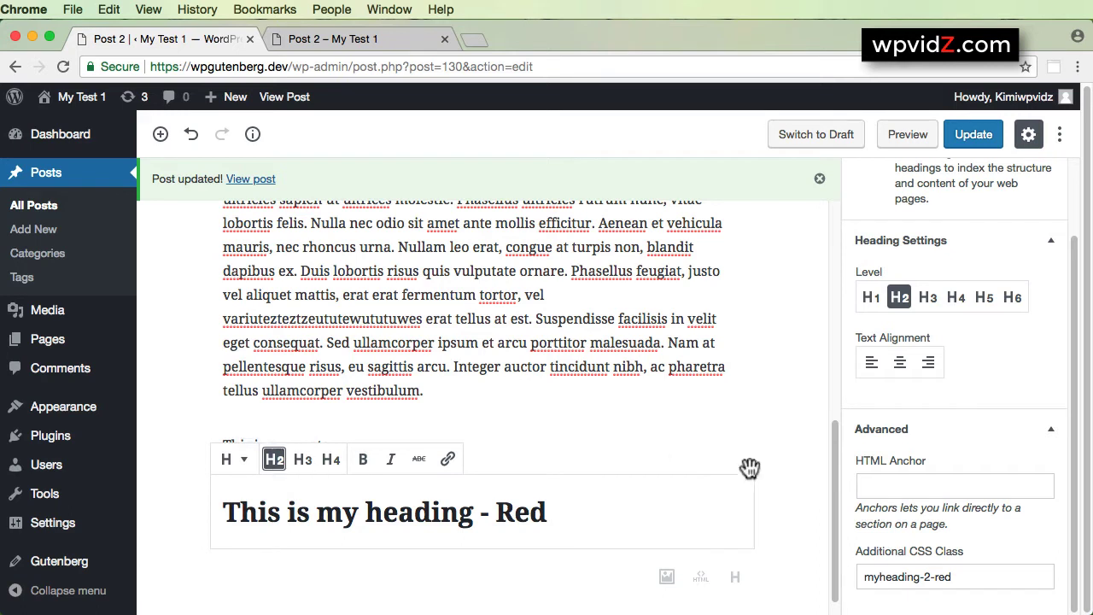
Step: Change the heading's additional CSS class to myheading-red and update the post
{"action": "double_click", "coordinate": [925, 576]}
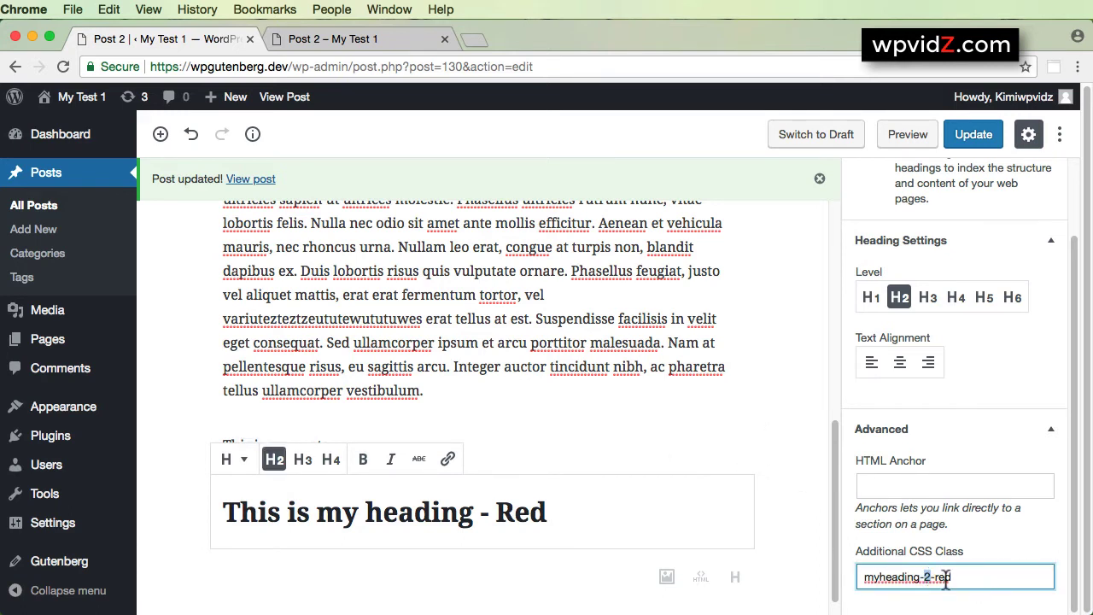
{"action": "key", "text": "BackSpace"}
{"action": "key", "text": "BackSpace"}
{"action": "triple_click", "coordinate": [952, 575]}
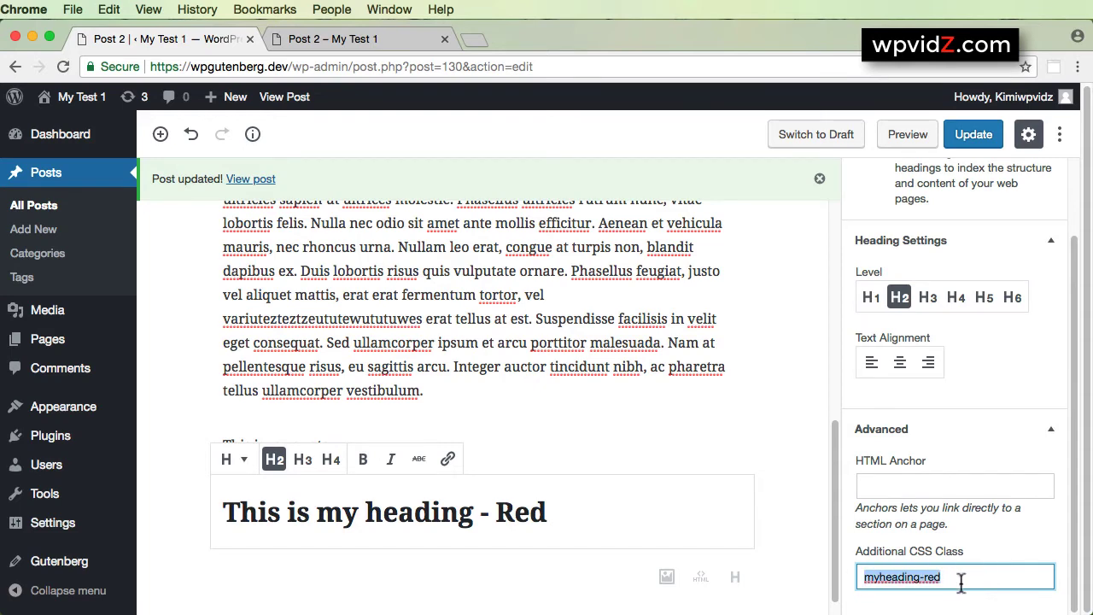
{"action": "left_click", "coordinate": [973, 135]}
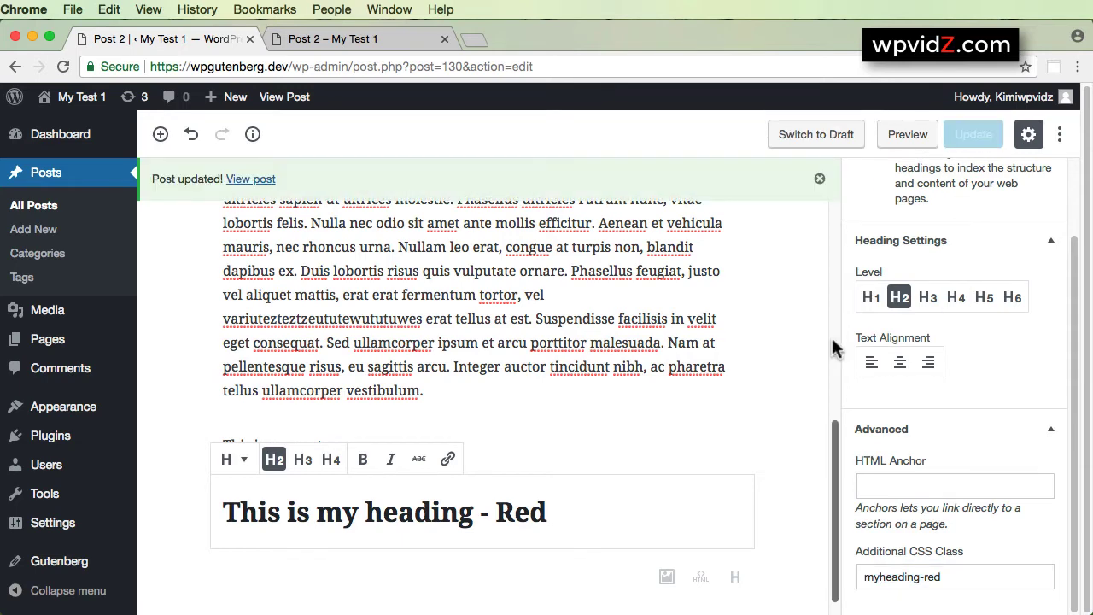
Step: Reopen the updated Post 2 page in a new tab and check the heading's colour with the changed class
{"action": "left_click", "coordinate": [444, 38]}
{"action": "right_click", "coordinate": [253, 180]}
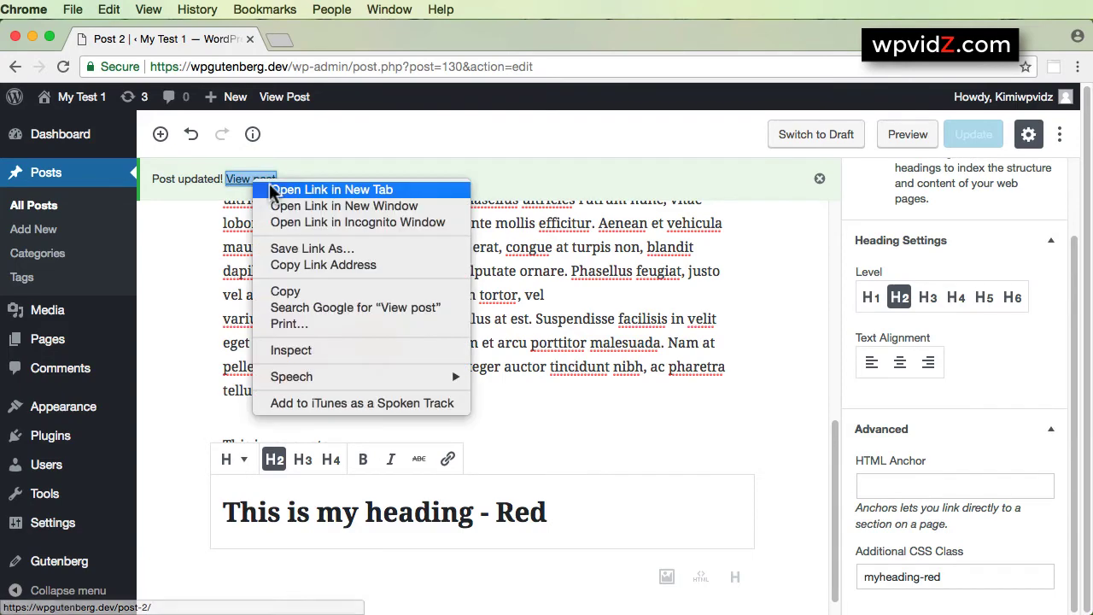
{"action": "left_click", "coordinate": [329, 183]}
{"action": "left_click", "coordinate": [326, 40]}
{"action": "scroll", "coordinate": [636, 389], "scroll_direction": "down", "scroll_amount": 10}
{"action": "scroll", "coordinate": [619, 420], "scroll_direction": "down", "scroll_amount": 5}
{"action": "scroll", "coordinate": [617, 419], "scroll_direction": "up", "scroll_amount": 4}
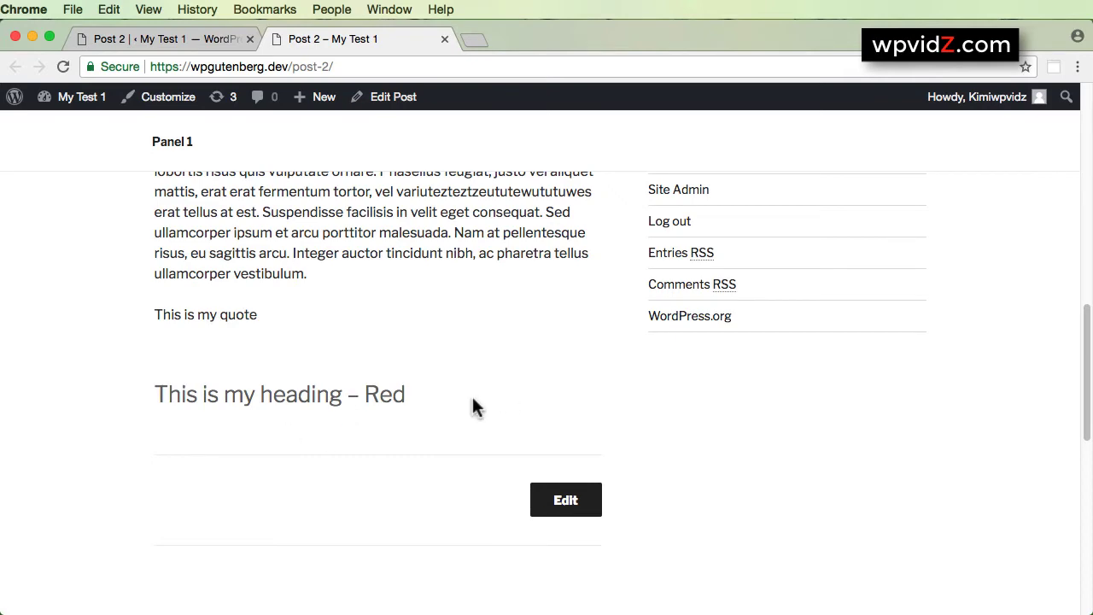
Step: Restore the heading's additional CSS class to myheading-2-red, update the post and reload the Post 2 page to check the colour
{"action": "left_click", "coordinate": [215, 40]}
{"action": "triple_click", "coordinate": [948, 577]}
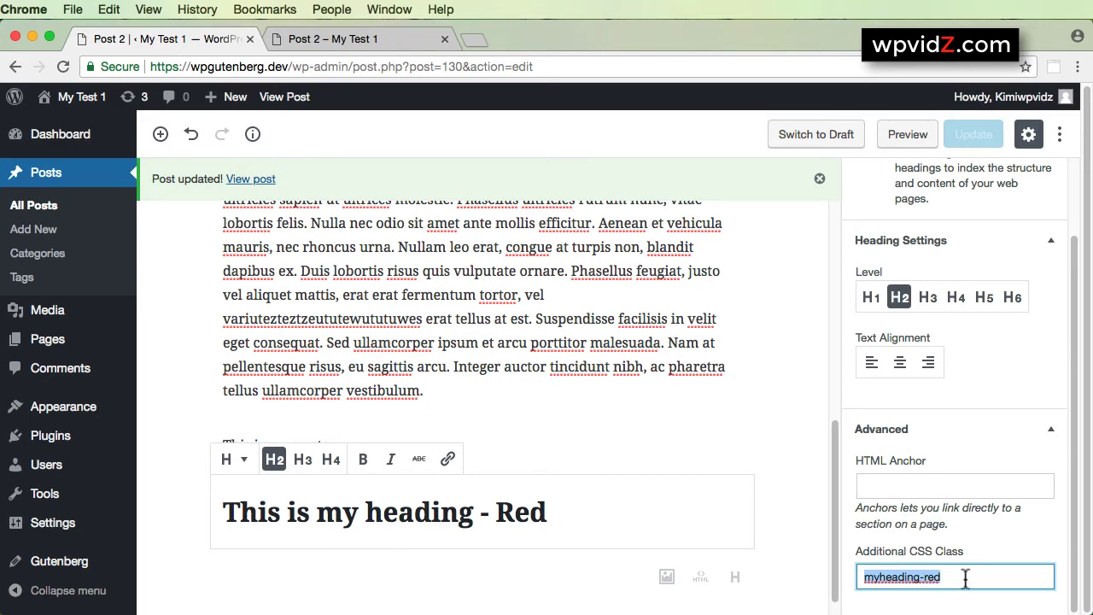
{"action": "left_click", "coordinate": [925, 578]}
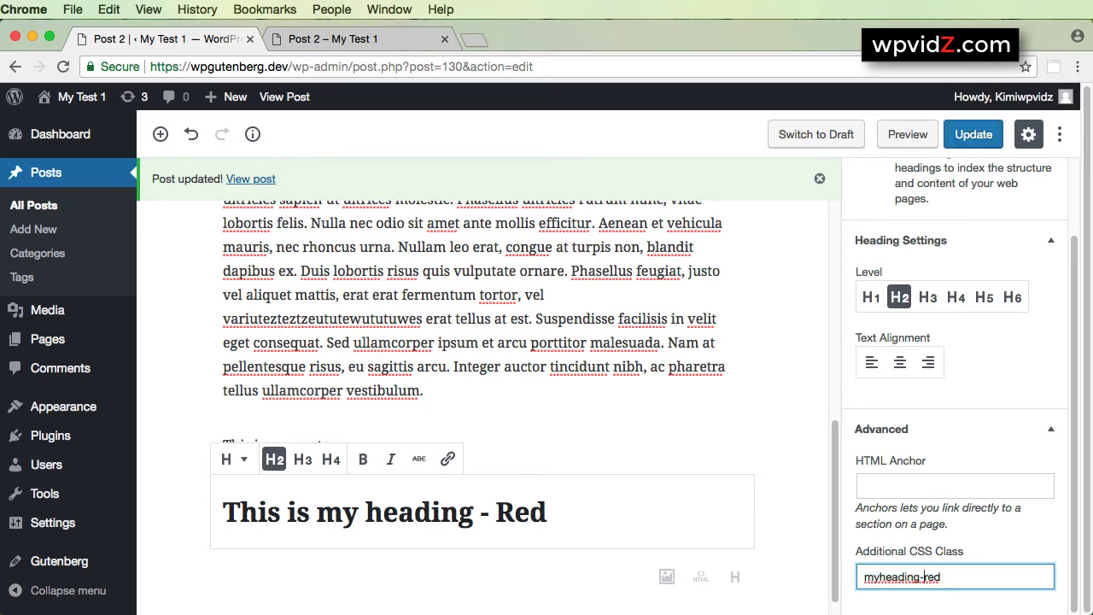
{"action": "type", "text": "2-"}
{"action": "left_click", "coordinate": [976, 135]}
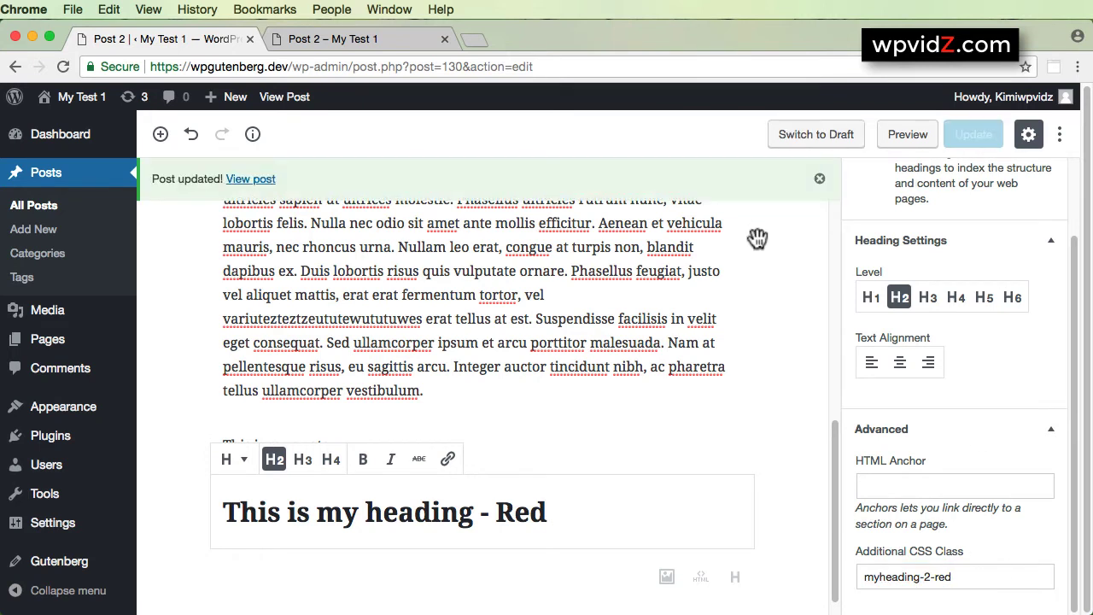
{"action": "left_click", "coordinate": [356, 40]}
{"action": "left_click", "coordinate": [63, 67]}
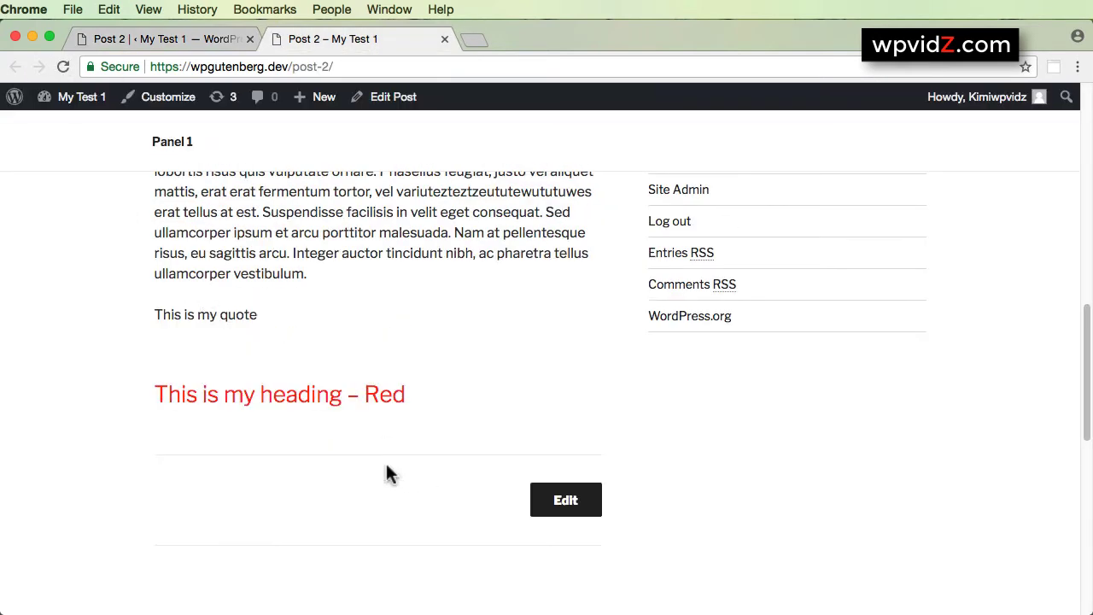
Step: Return to the post editor and insert the shared "Lorem ipsum paragraph" block below the red heading
{"action": "left_click", "coordinate": [175, 39]}
{"action": "key", "text": "Up"}
{"action": "key", "text": "Up"}
{"action": "key", "text": "Up"}
{"action": "key", "text": "Up"}
{"action": "key", "text": "Up"}
{"action": "key", "text": "Up"}
{"action": "key", "text": "Up"}
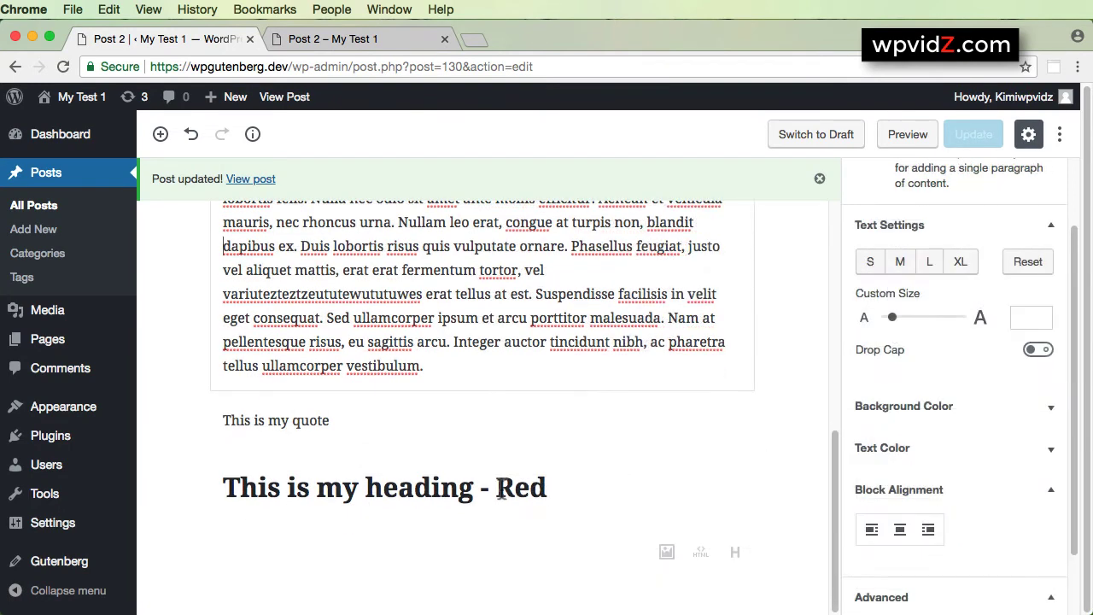
{"action": "left_click", "coordinate": [502, 496]}
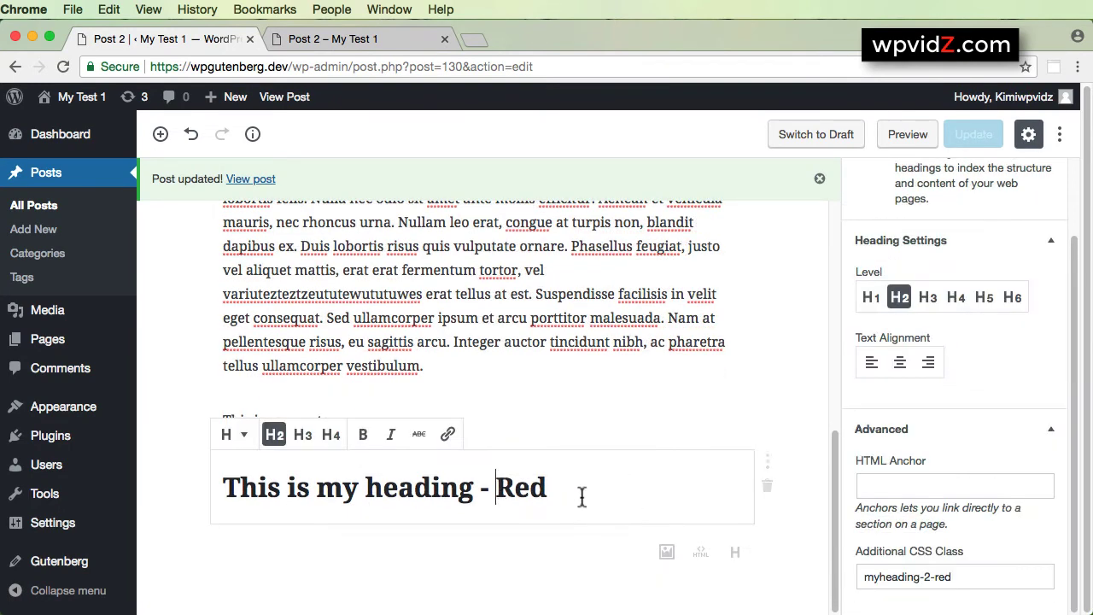
{"action": "left_click", "coordinate": [159, 135]}
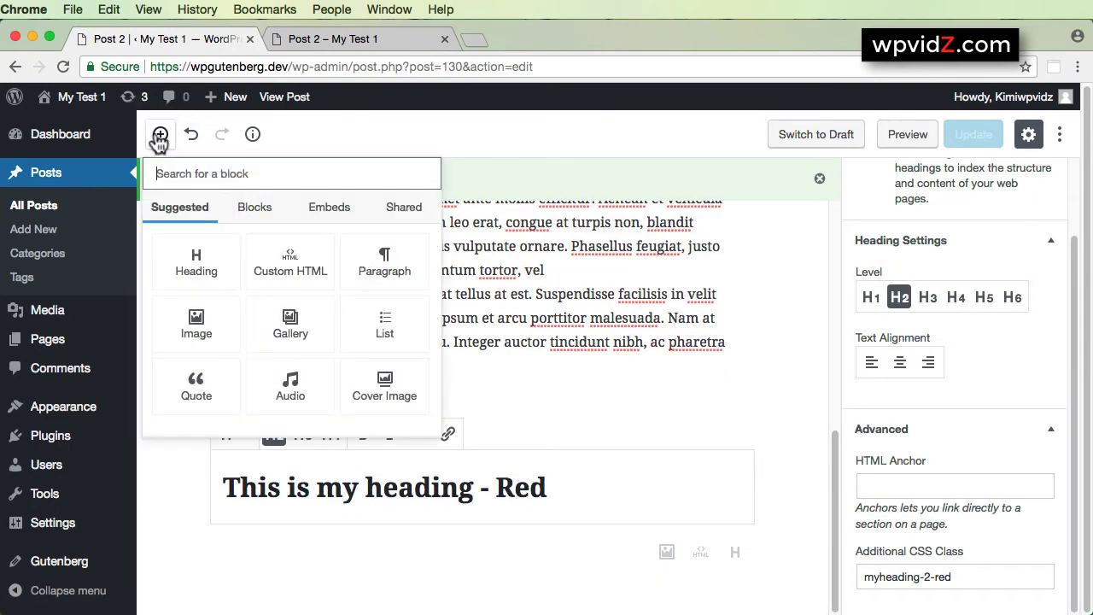
{"action": "left_click", "coordinate": [420, 213]}
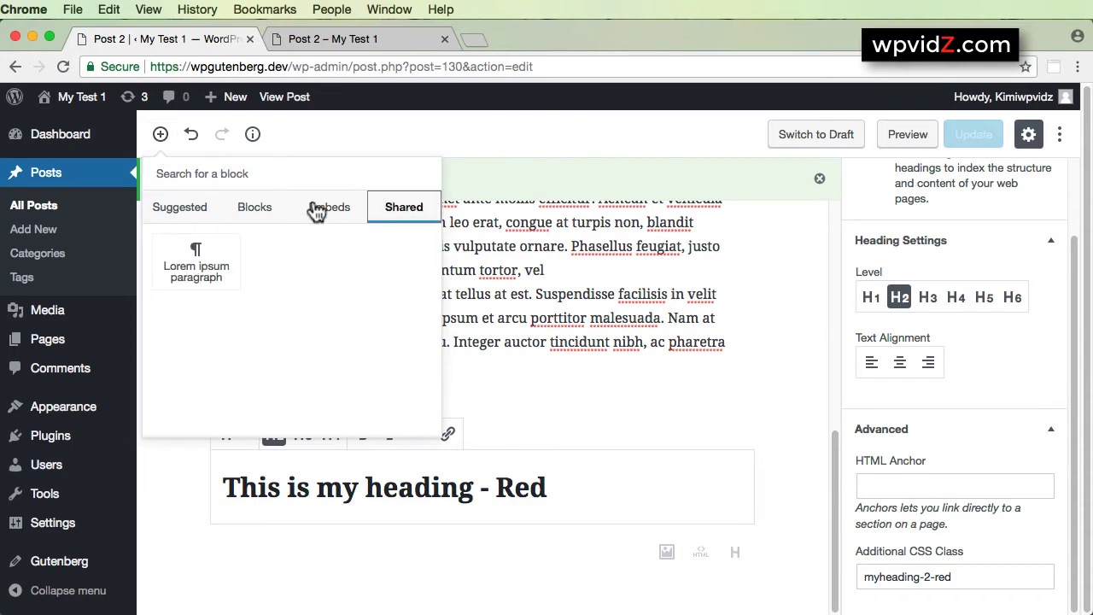
{"action": "left_click", "coordinate": [214, 269]}
{"action": "scroll", "coordinate": [635, 419], "scroll_direction": "down", "scroll_amount": 2}
{"action": "scroll", "coordinate": [632, 415], "scroll_direction": "up", "scroll_amount": 3}
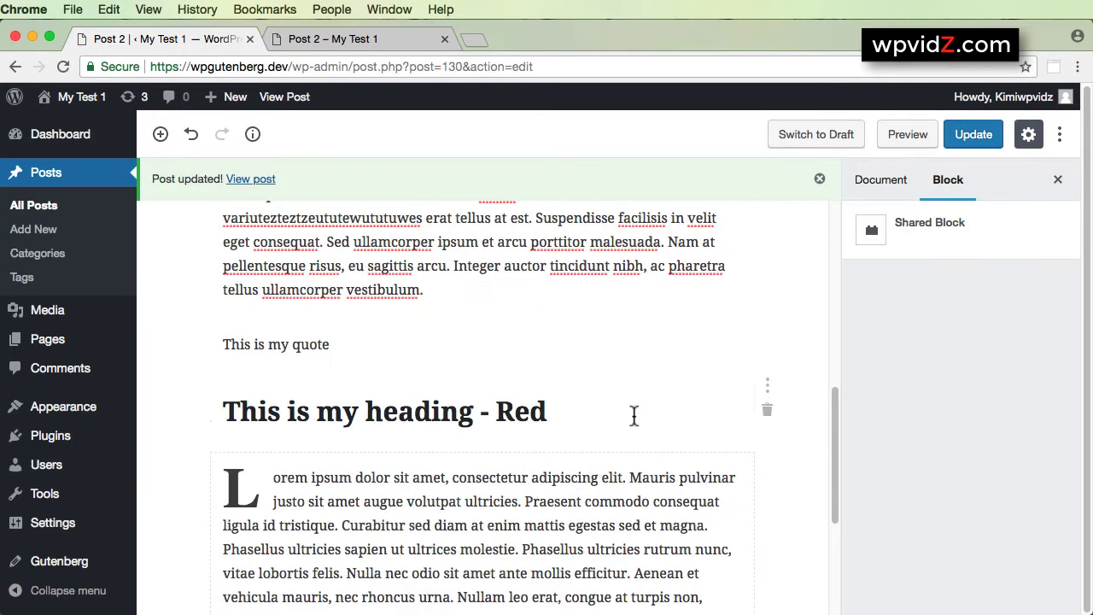
Step: Add an H2 heading block reading "This is my heading 3" below the shared paragraph, without a CSS class, and update the post
{"action": "scroll", "coordinate": [588, 451], "scroll_direction": "down", "scroll_amount": 5}
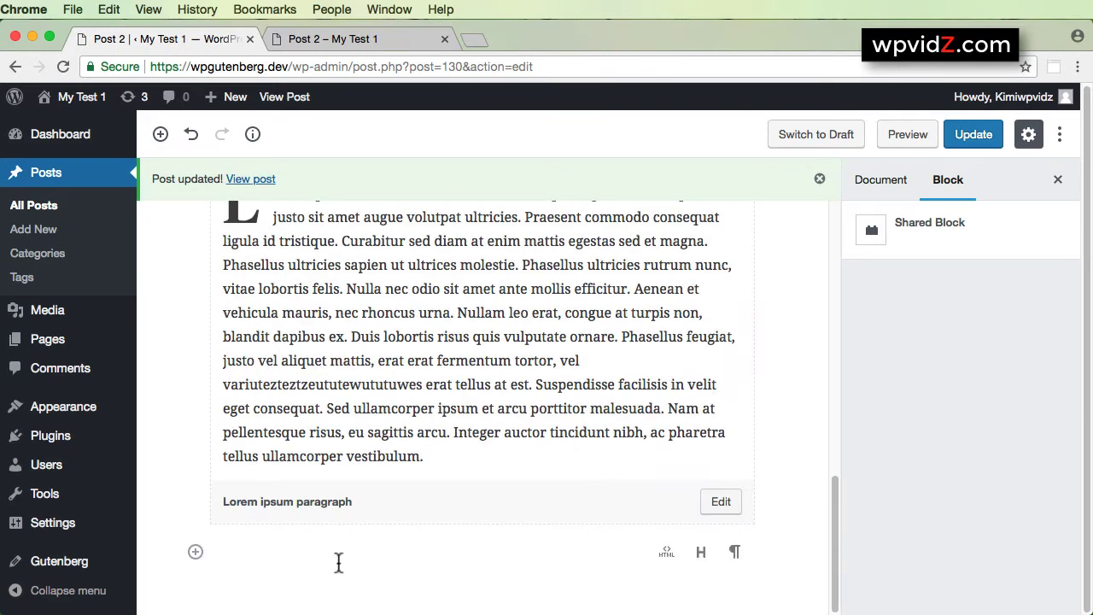
{"action": "left_click", "coordinate": [195, 551]}
{"action": "mouse_move", "coordinate": [218, 365]}
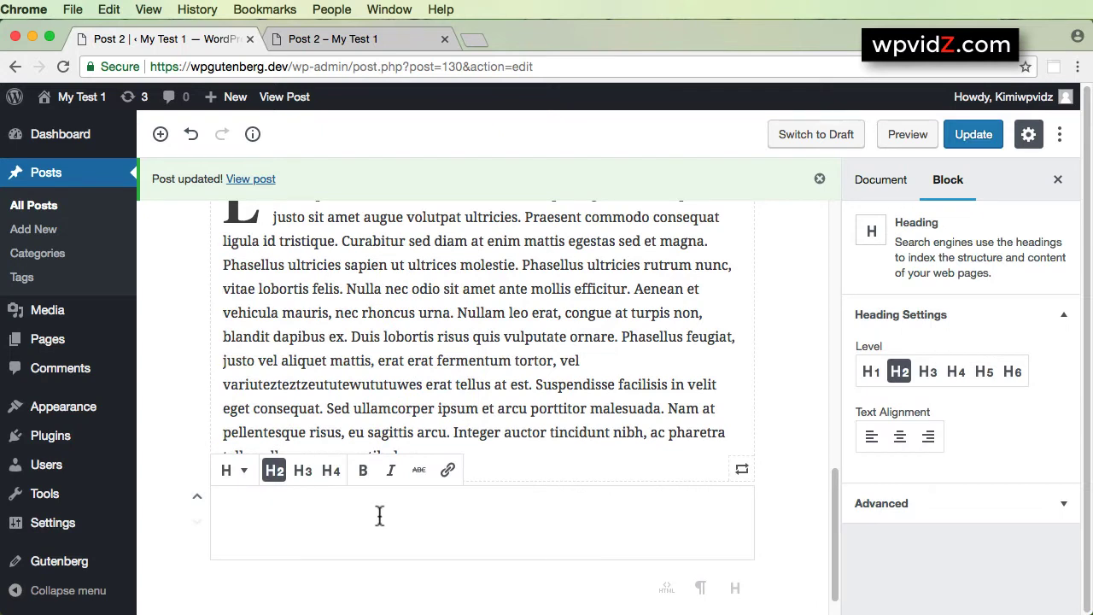
{"action": "type", "text": "This is"}
{"action": "key", "text": "BackSpace"}
{"action": "type", "text": "s my head"}
{"action": "type", "text": "ing "}
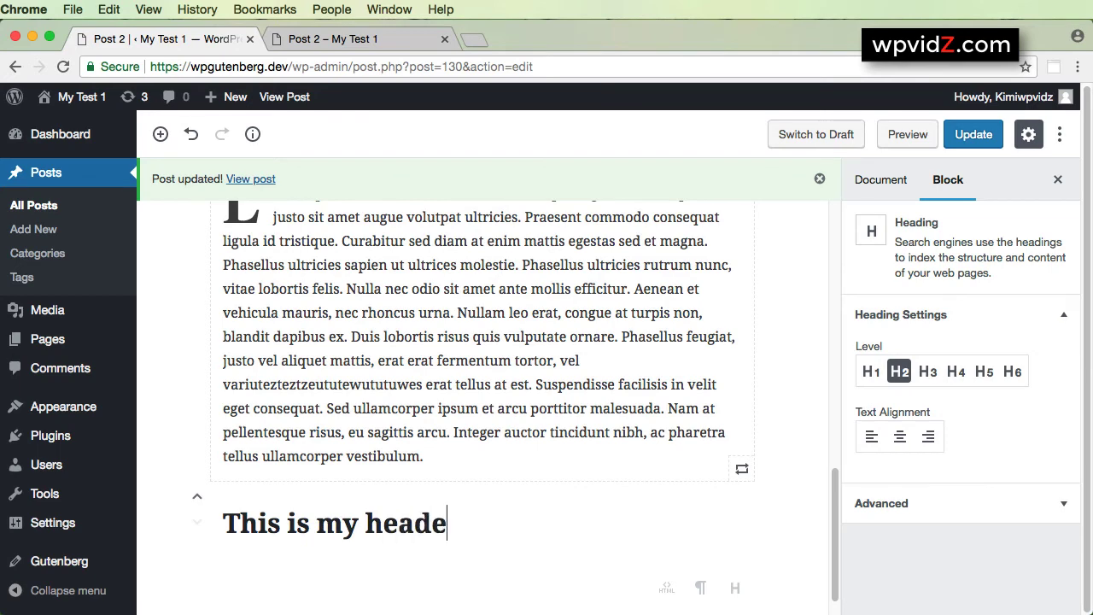
{"action": "type", "text": "3"}
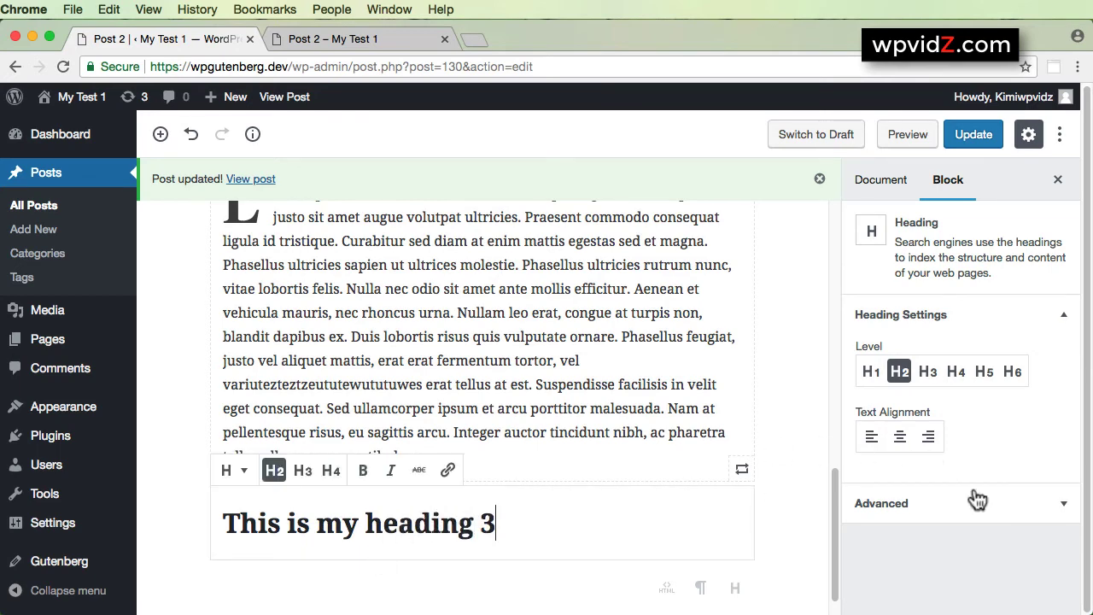
{"action": "left_click", "coordinate": [1056, 505]}
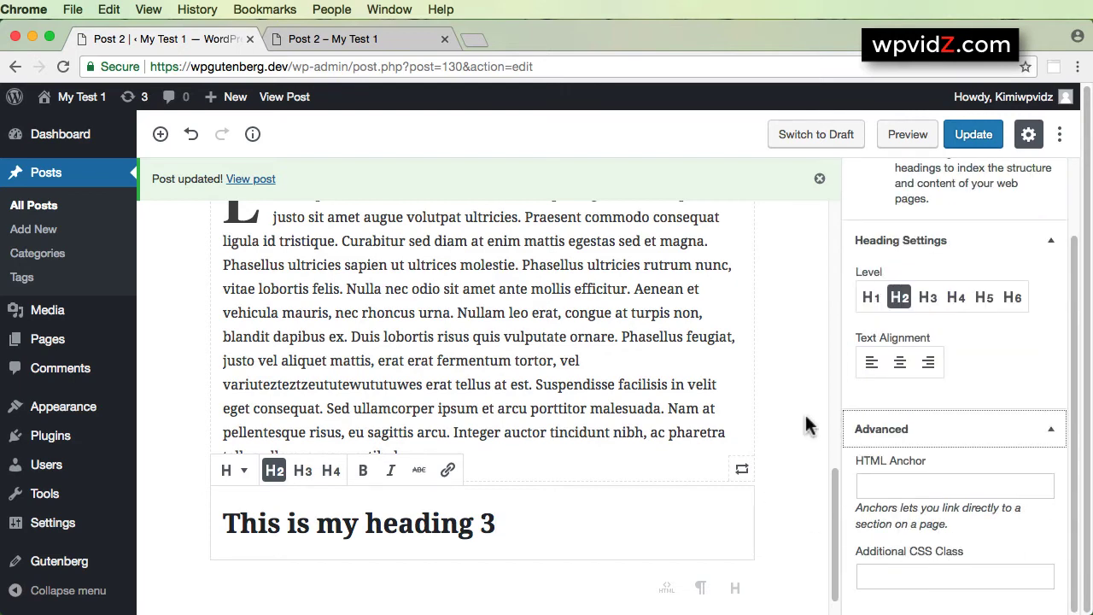
{"action": "left_click", "coordinate": [976, 136]}
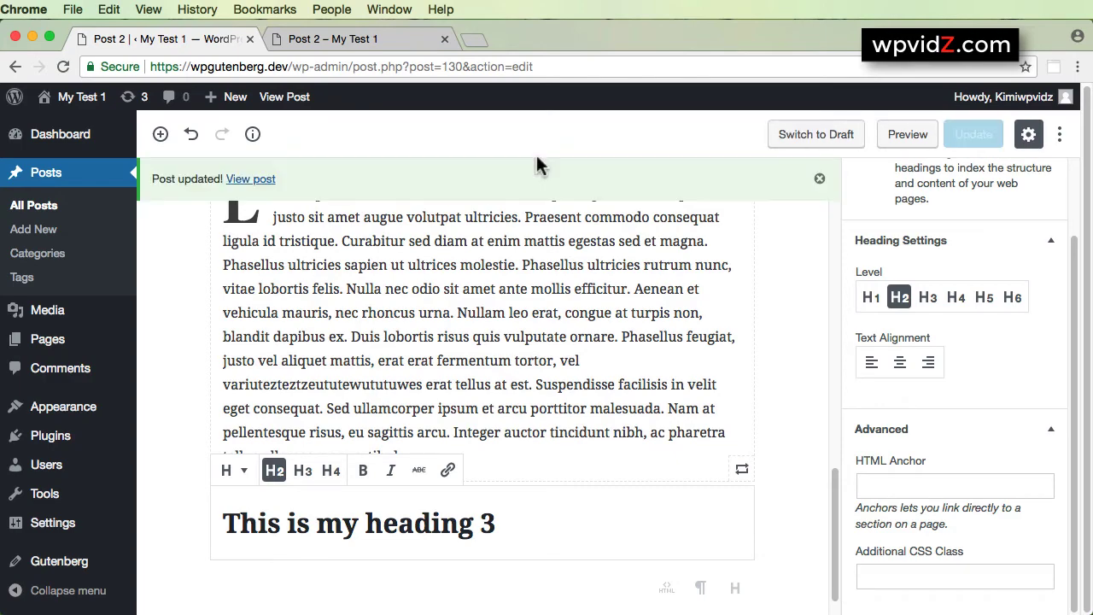
Step: Open the updated Post 2 page in a new tab and examine the colour of "This is my heading 3"
{"action": "right_click", "coordinate": [272, 180]}
{"action": "left_click", "coordinate": [281, 186]}
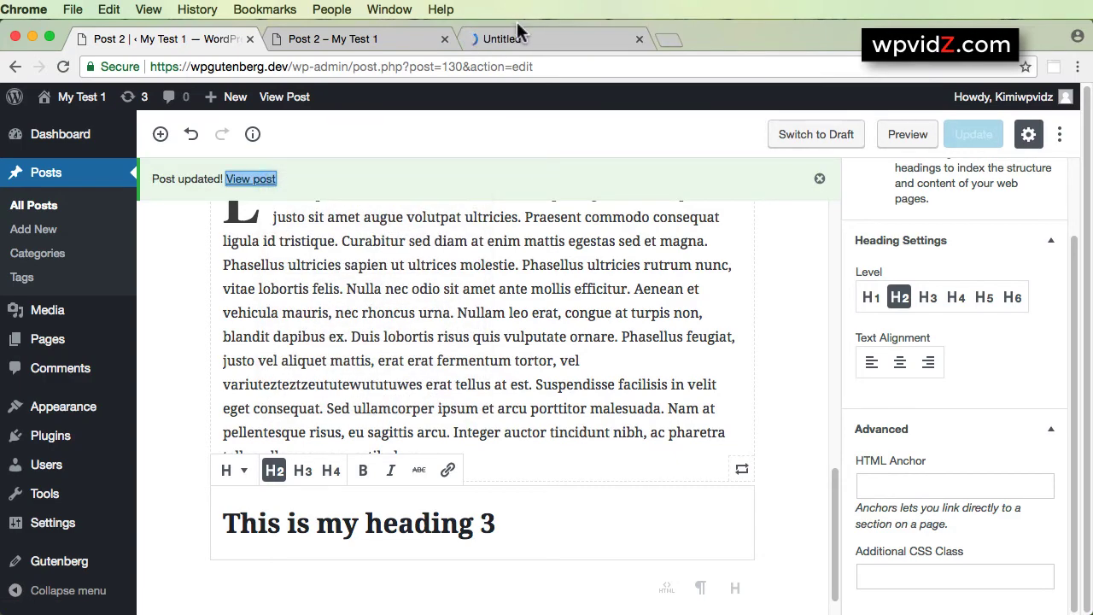
{"action": "left_click", "coordinate": [444, 38]}
{"action": "left_click", "coordinate": [331, 39]}
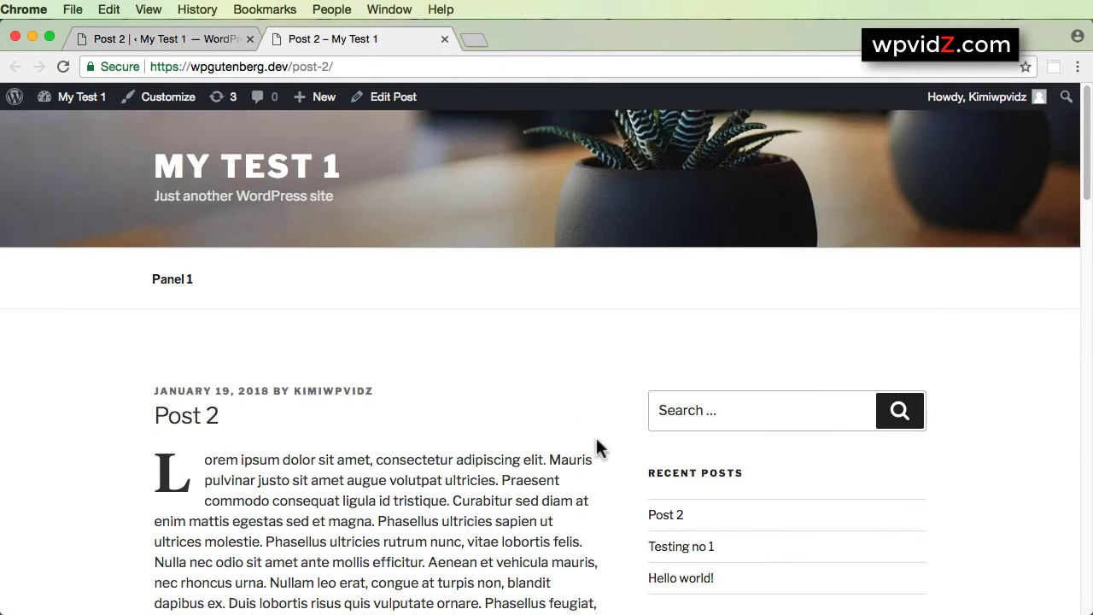
{"action": "scroll", "coordinate": [596, 447], "scroll_direction": "down", "scroll_amount": 15}
{"action": "scroll", "coordinate": [596, 448], "scroll_direction": "up", "scroll_amount": 2}
{"action": "scroll", "coordinate": [597, 445], "scroll_direction": "down", "scroll_amount": 2}
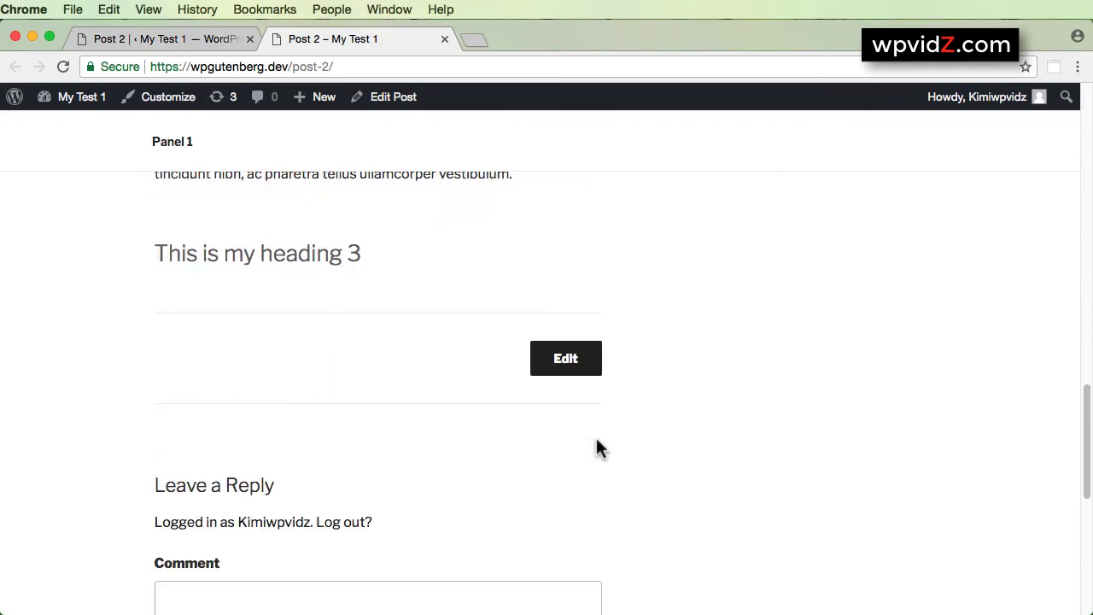
{"action": "left_click_drag", "start_coordinate": [357, 255], "coordinate": [154, 243]}
{"action": "scroll", "coordinate": [737, 285], "scroll_direction": "up", "scroll_amount": 2}
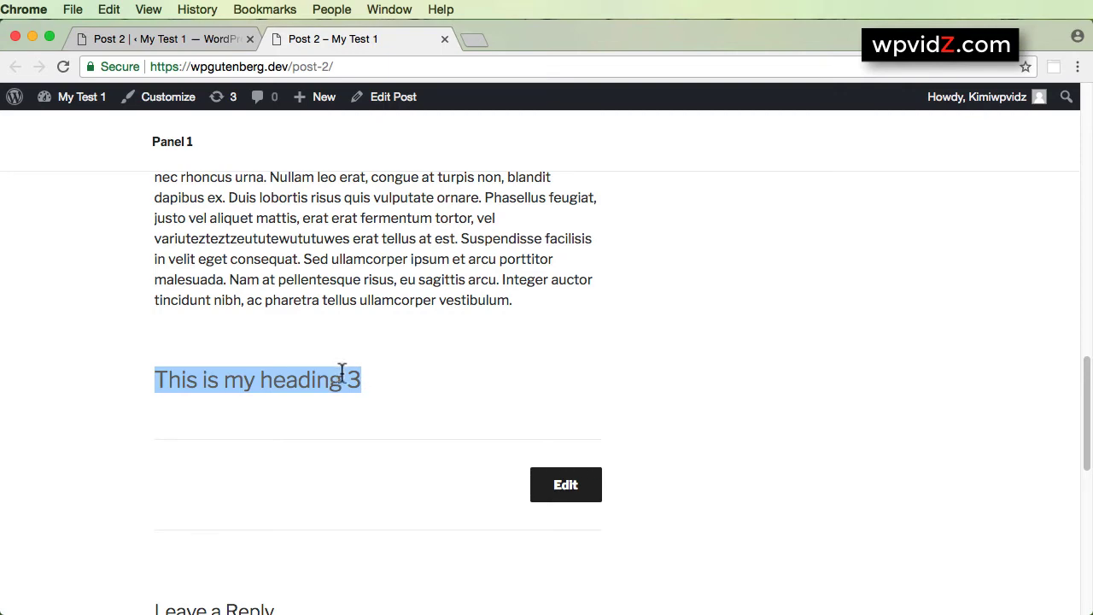
Step: Return to the post editor, inspect the HTML of "This is my heading 3", and restore visual editing with its advanced settings expanded
{"action": "left_click", "coordinate": [196, 40]}
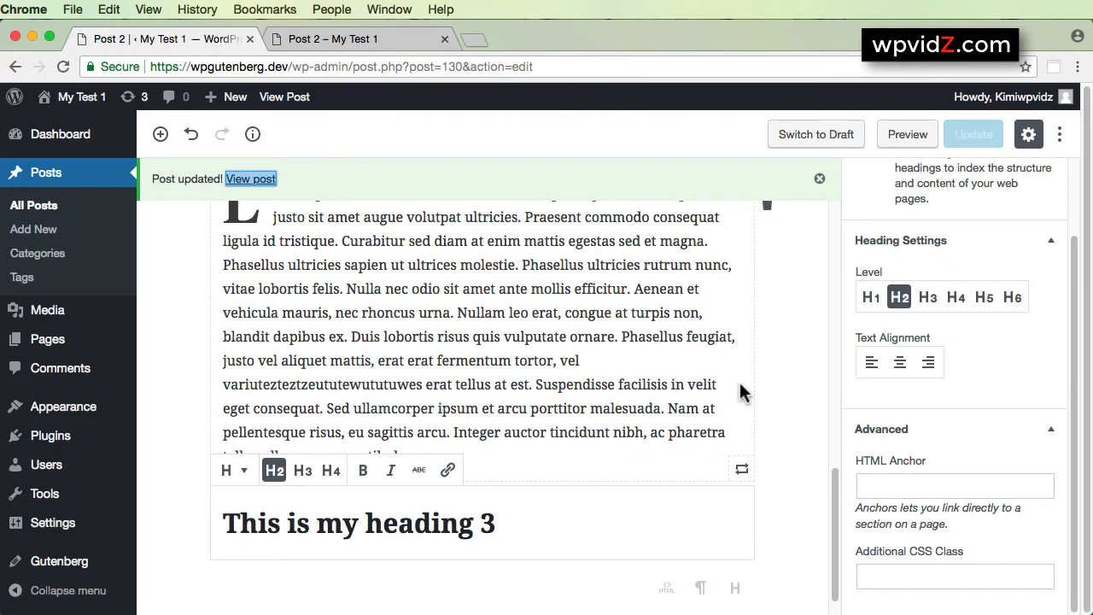
{"action": "scroll", "coordinate": [741, 391], "scroll_direction": "down", "scroll_amount": 1}
{"action": "left_click", "coordinate": [524, 481]}
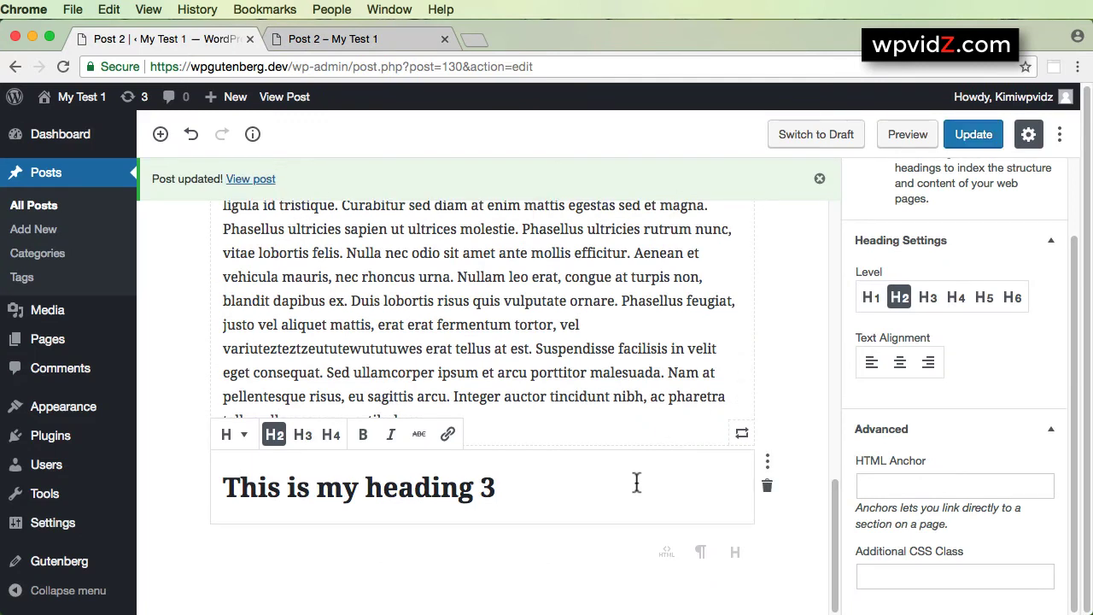
{"action": "left_click", "coordinate": [769, 465]}
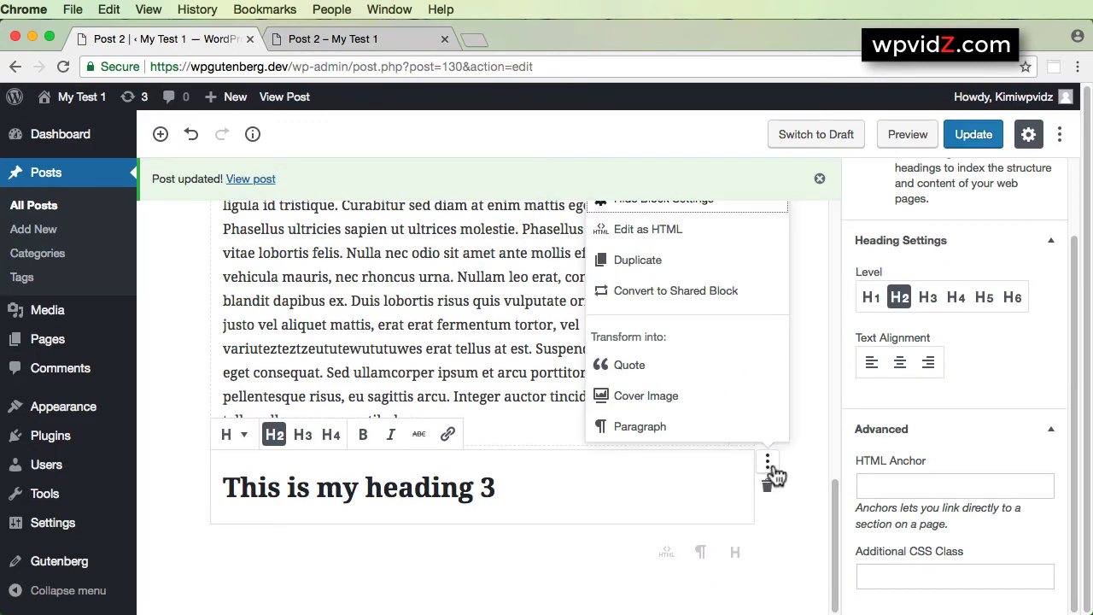
{"action": "left_click", "coordinate": [649, 231]}
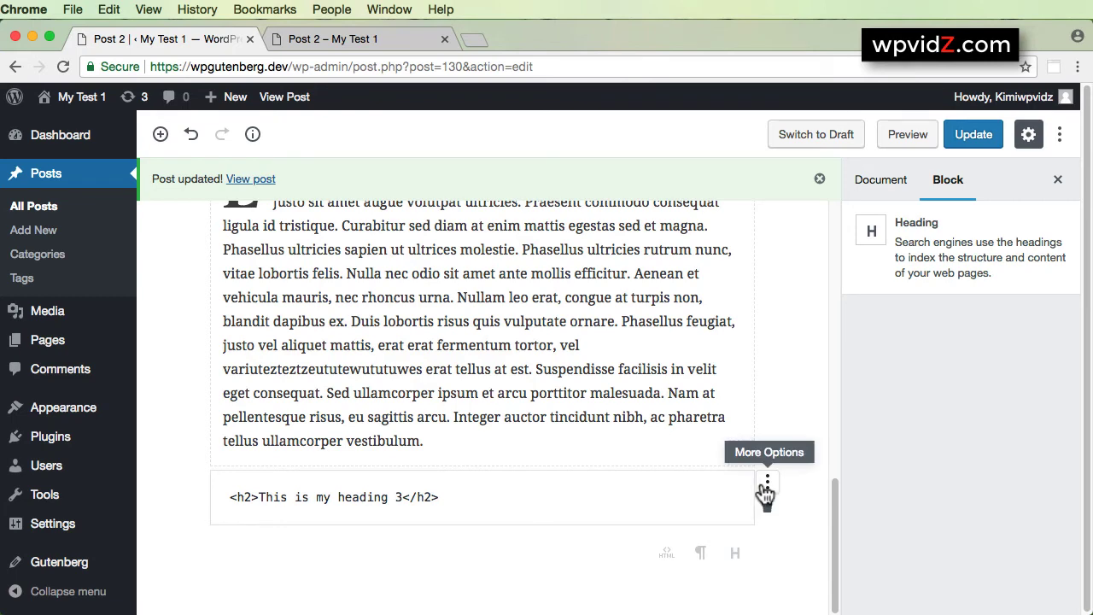
{"action": "left_click", "coordinate": [767, 483]}
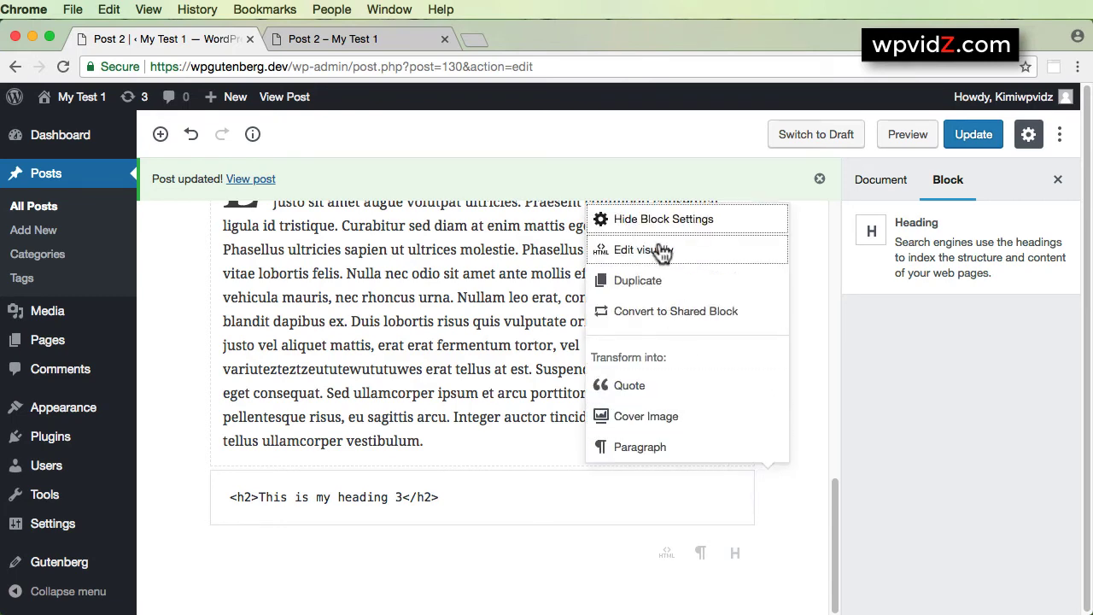
{"action": "left_click", "coordinate": [591, 249]}
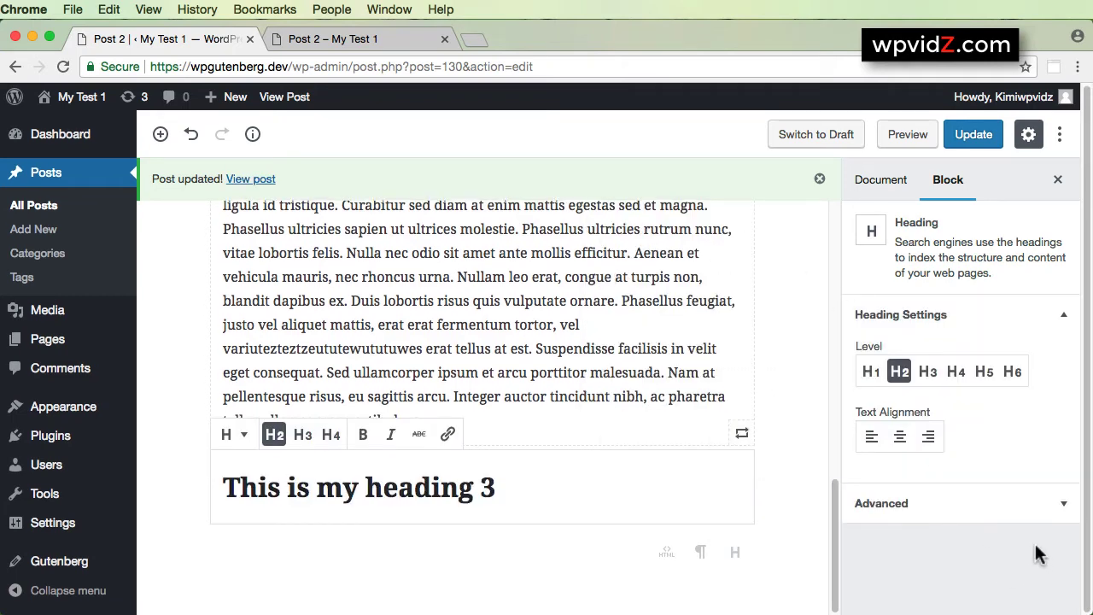
{"action": "left_click", "coordinate": [1062, 516]}
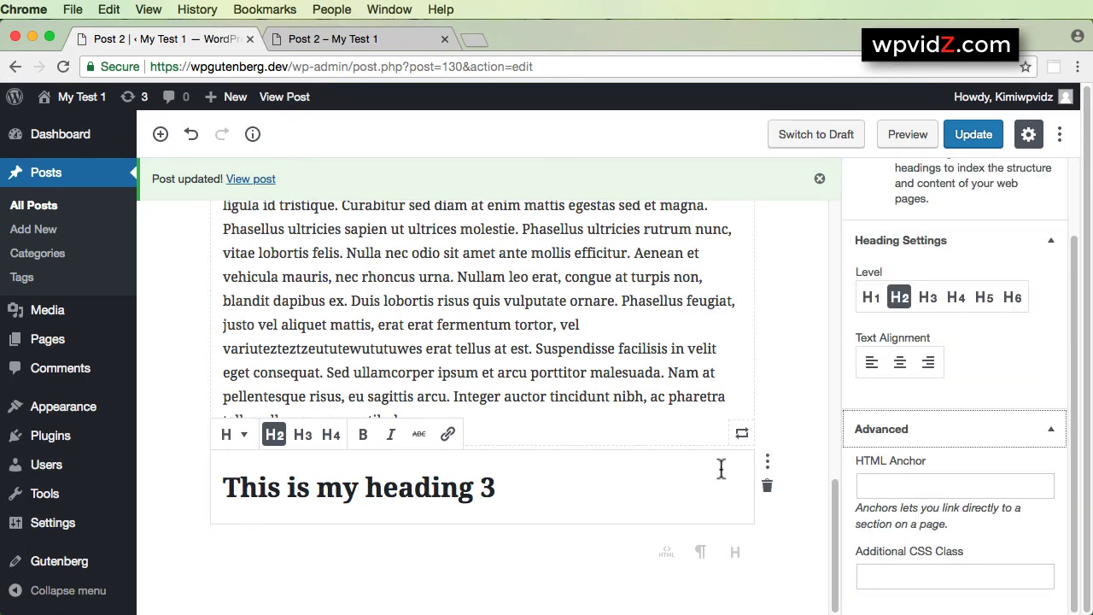
Step: Switch the "This is my heading 3" block to HTML editing and add an empty style attribute to its h2 tag
{"action": "left_click", "coordinate": [769, 465]}
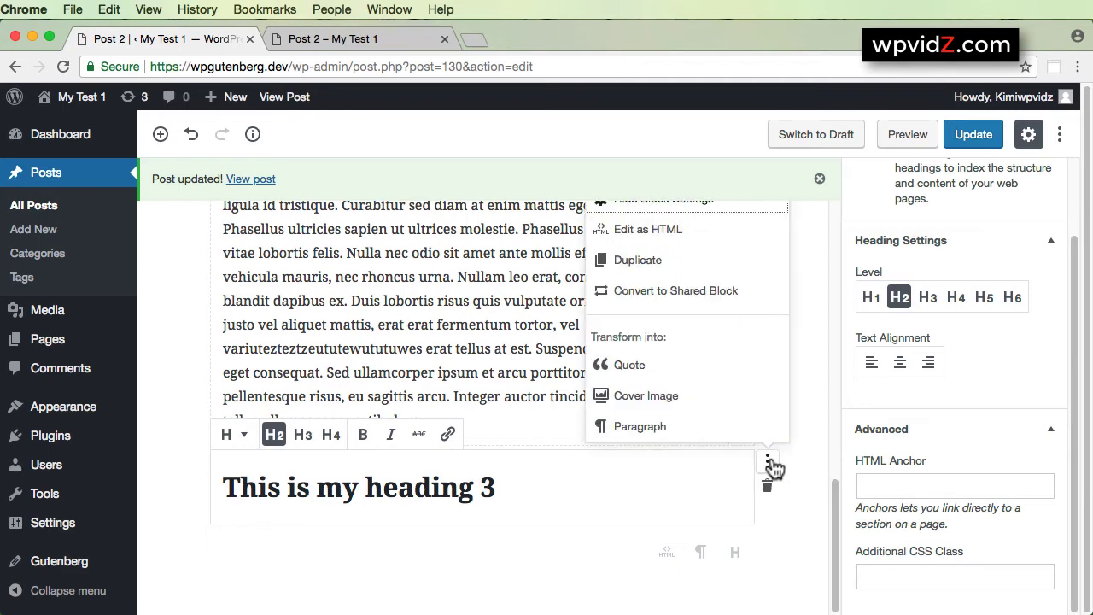
{"action": "left_click", "coordinate": [674, 231]}
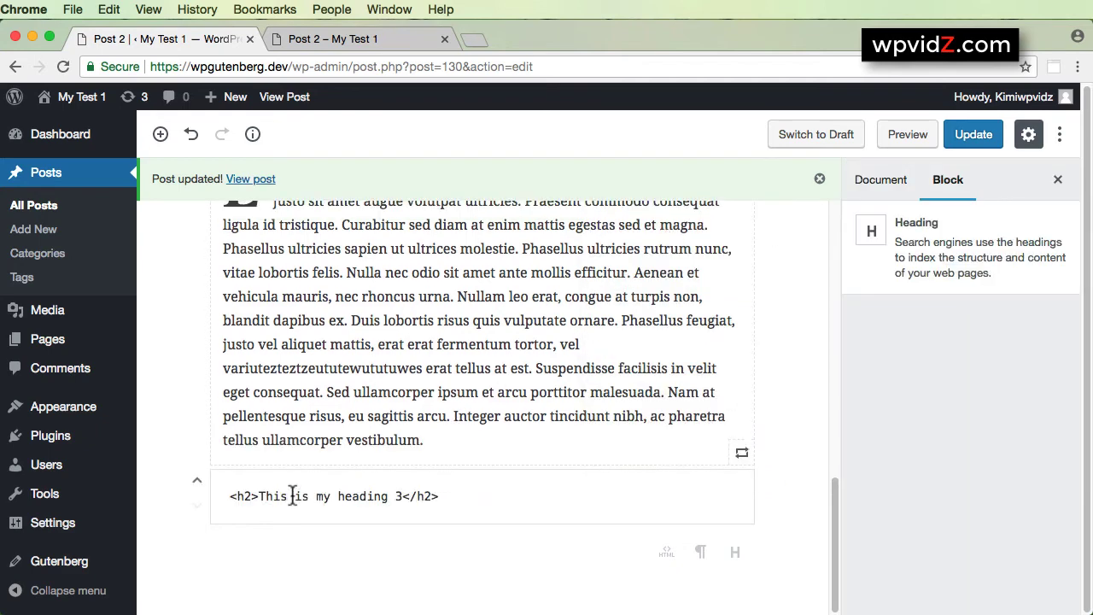
{"action": "left_click", "coordinate": [248, 496]}
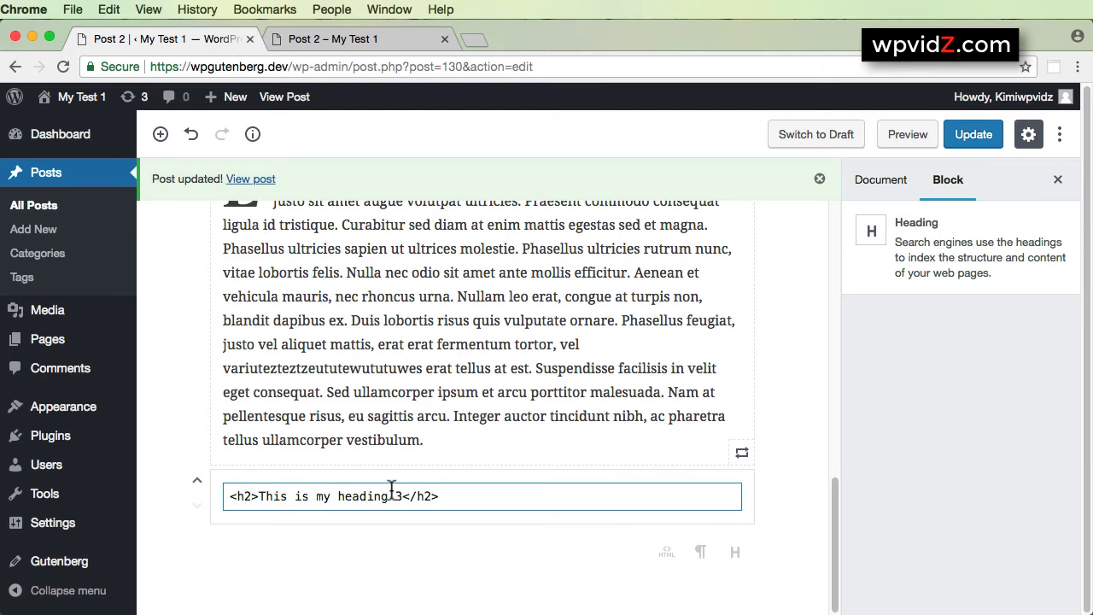
{"action": "type", "text": "syt"}
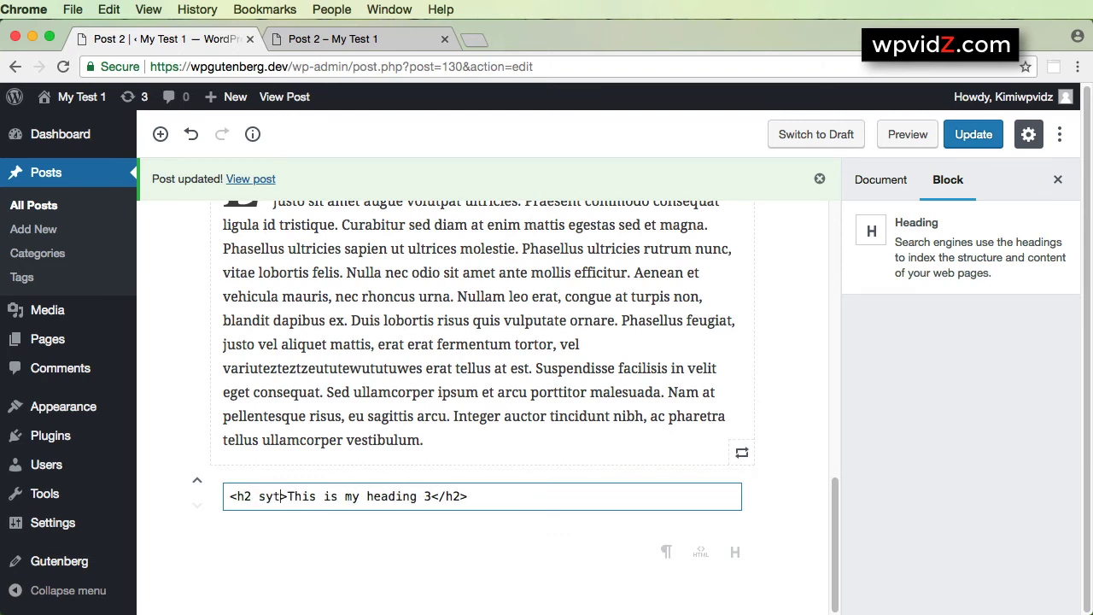
{"action": "key", "text": "BackSpace"}
{"action": "key", "text": "BackSpace"}
{"action": "type", "text": "tyle=\"\""}
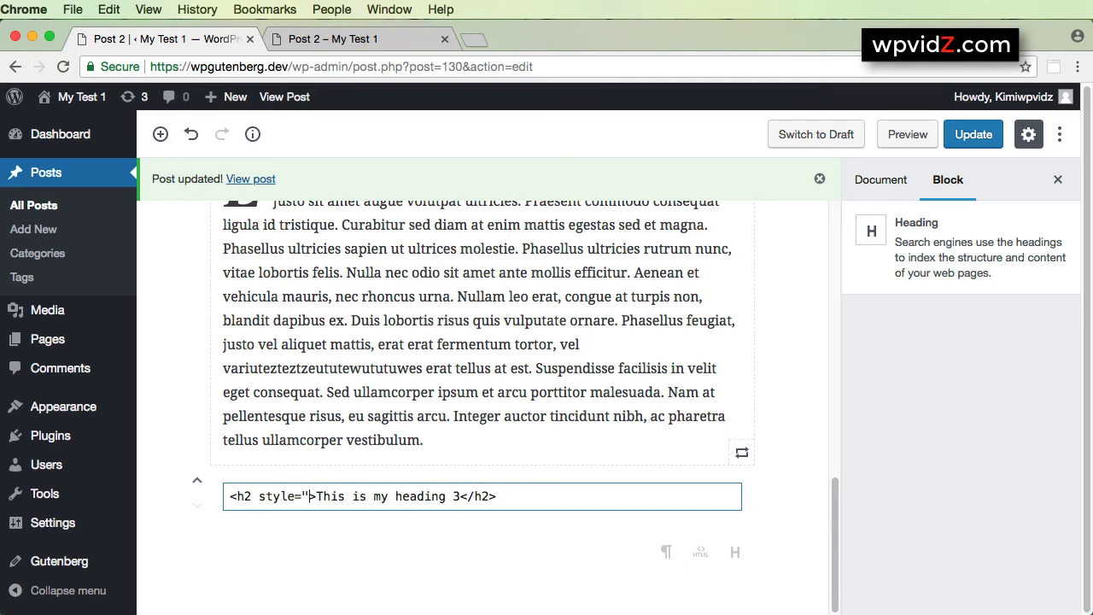
Step: Fill the h2 tag's style attribute with the inline declaration color:blue;
{"action": "left_click_drag", "start_coordinate": [300, 496], "coordinate": [313, 496]}
{"action": "left_click", "coordinate": [306, 496]}
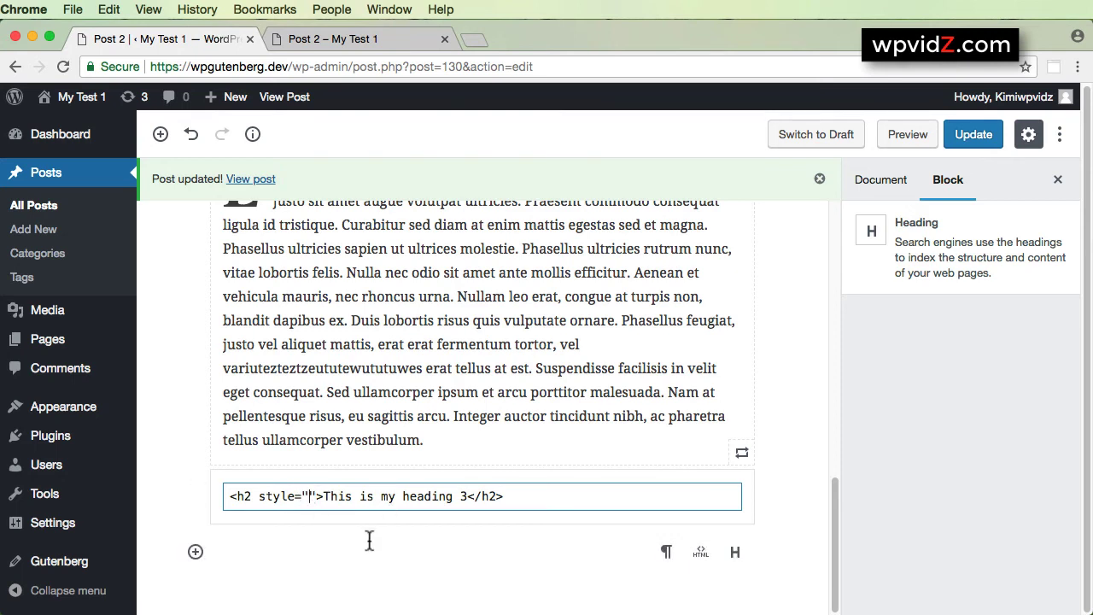
{"action": "type", "text": "color"}
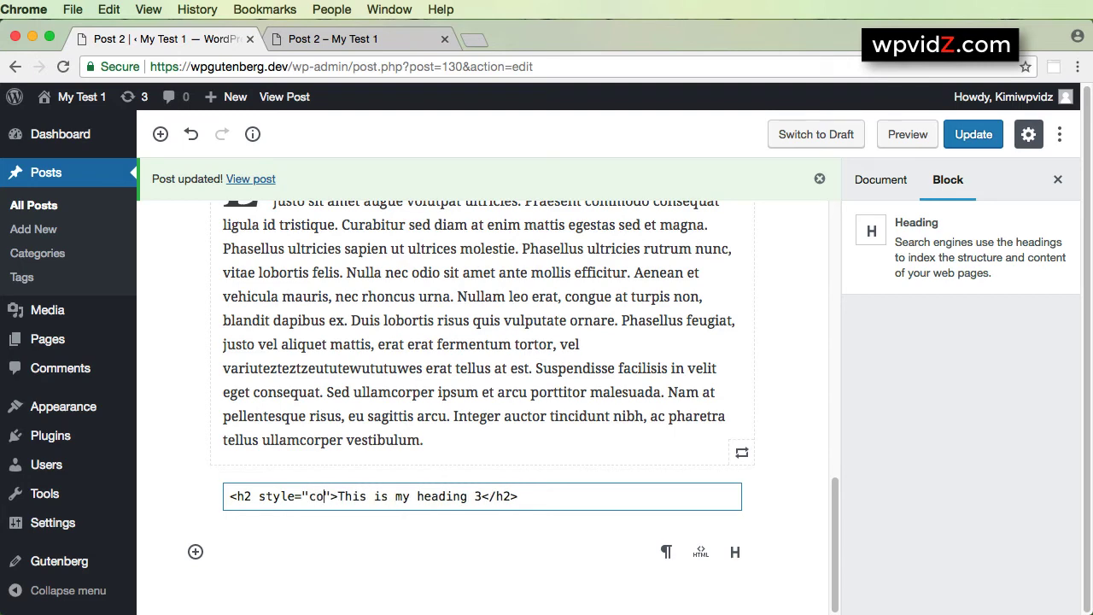
{"action": "type", "text": ":"}
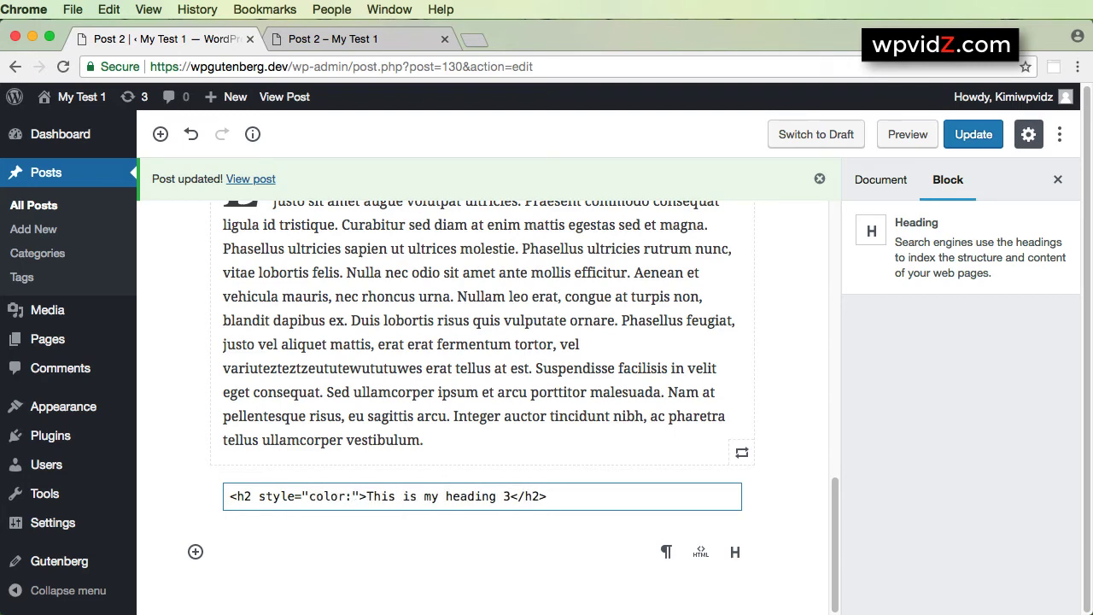
{"action": "type", "text": "blue"}
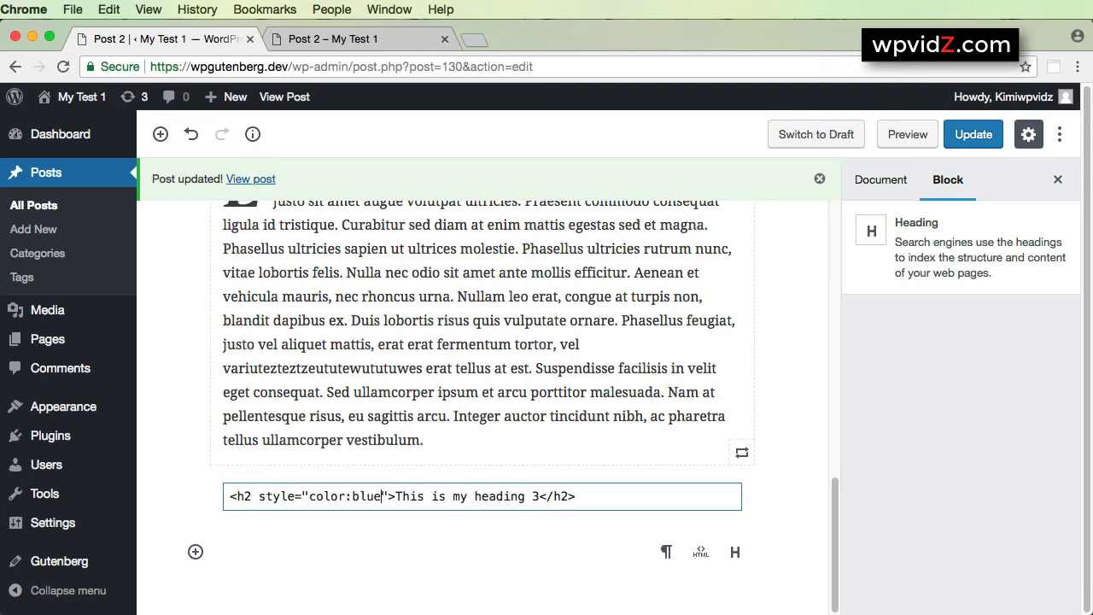
{"action": "type", "text": ";"}
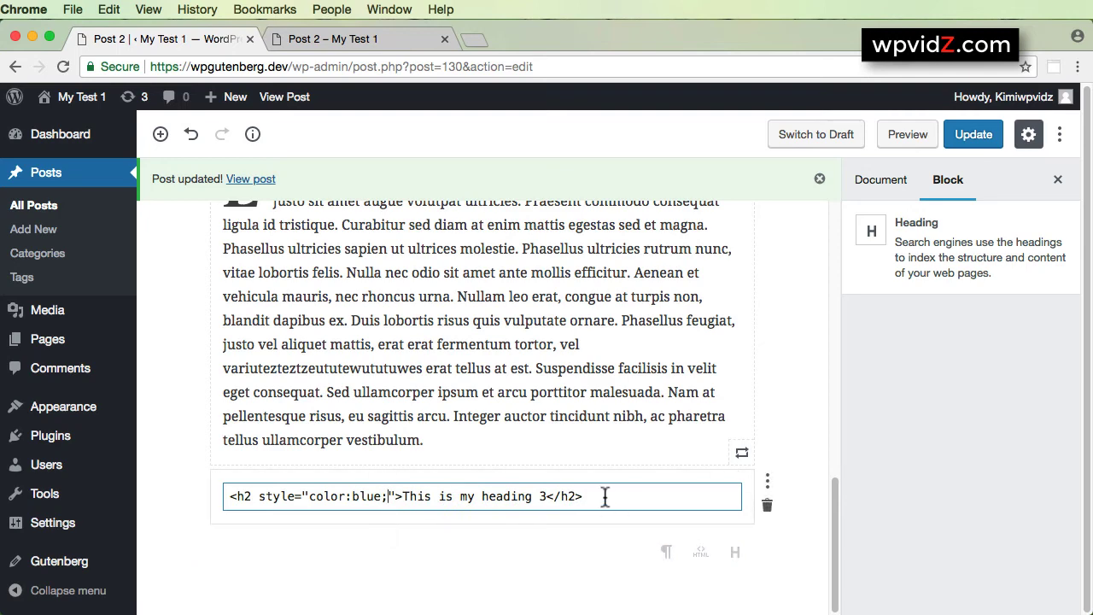
Step: Look at heading 3 on the Post 2 page, then convert the modified heading to blocks in the editor and inspect its HTML
{"action": "left_click", "coordinate": [357, 36]}
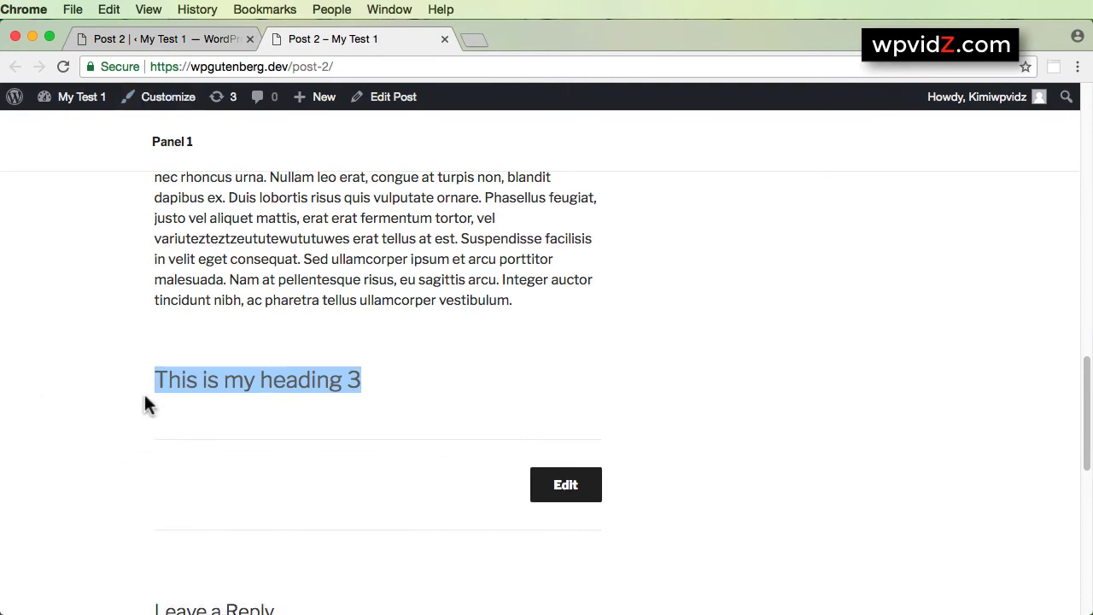
{"action": "left_click", "coordinate": [198, 43]}
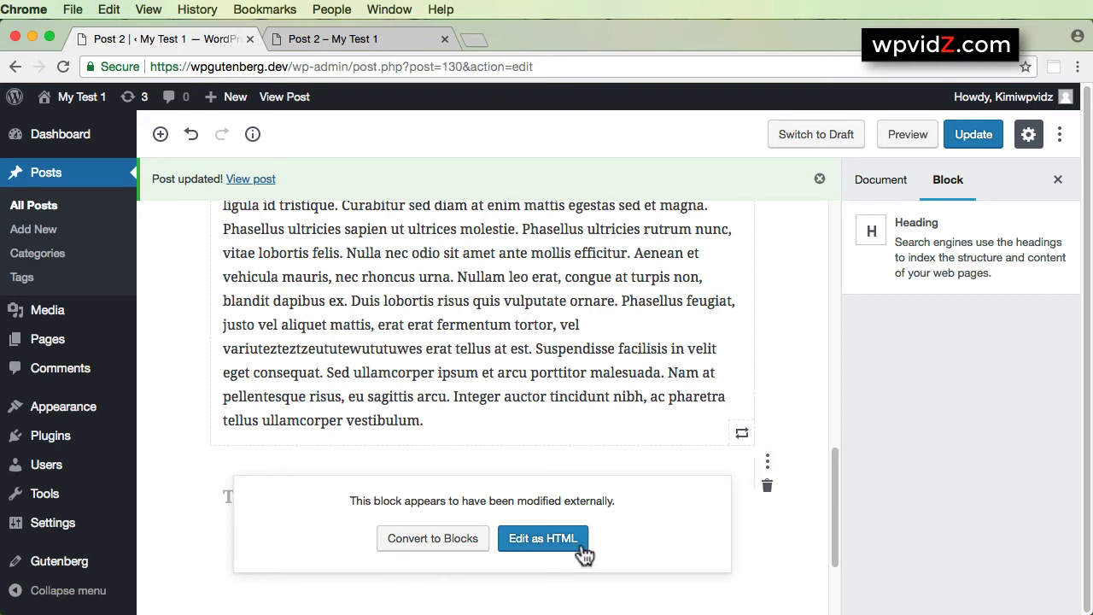
{"action": "left_click", "coordinate": [428, 539]}
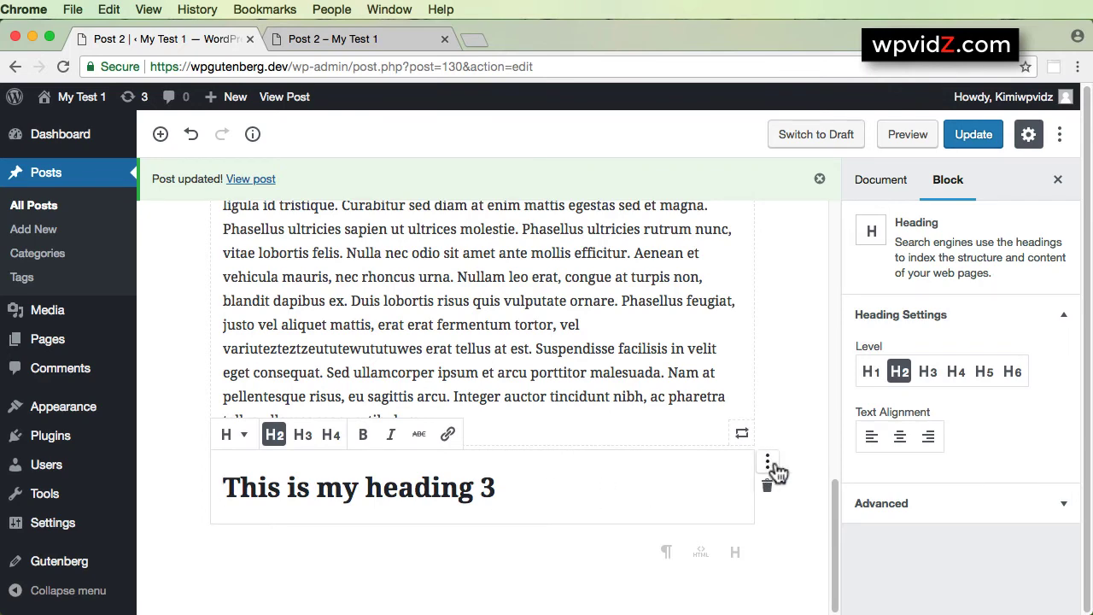
{"action": "left_click", "coordinate": [767, 463]}
{"action": "left_click", "coordinate": [683, 236]}
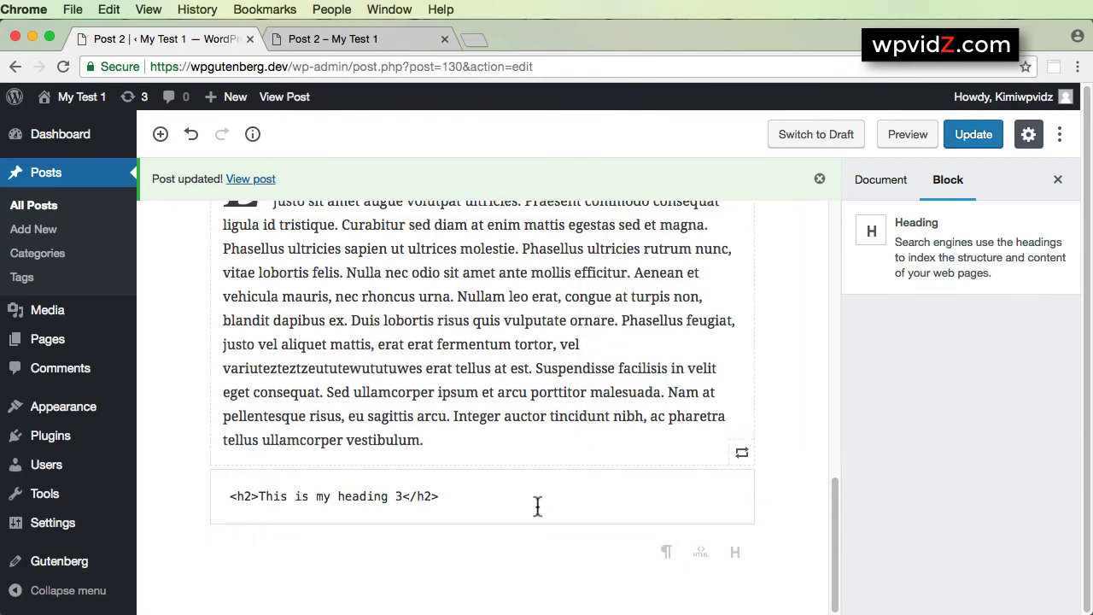
{"action": "left_click", "coordinate": [485, 503]}
{"action": "left_click_drag", "start_coordinate": [485, 503], "coordinate": [232, 483]}
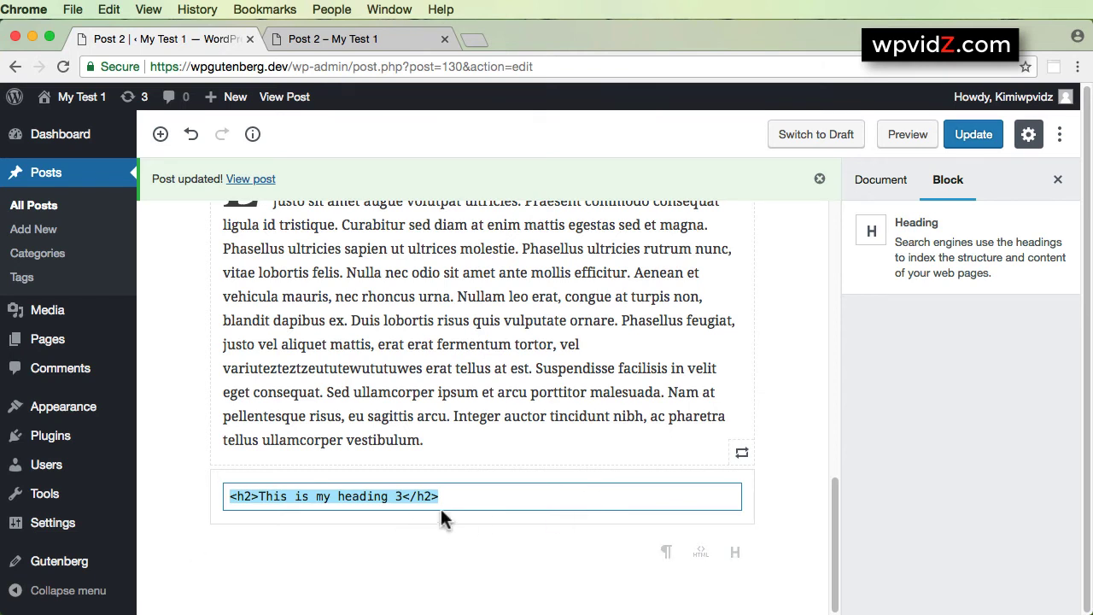
Step: Return the "This is my heading 3" block to visual editing and remove it from the post
{"action": "left_click", "coordinate": [769, 483]}
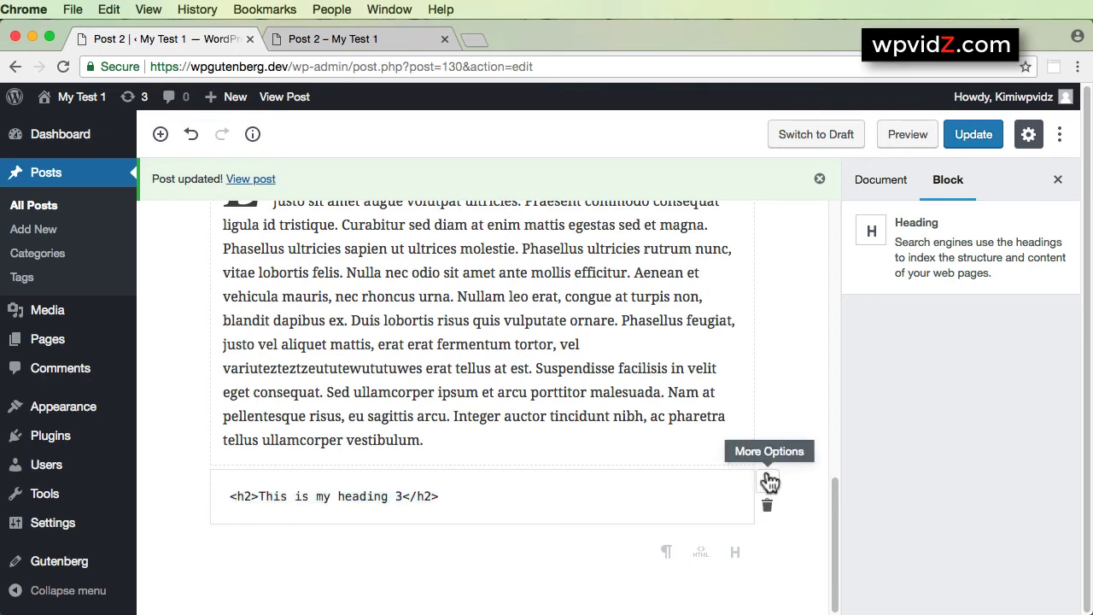
{"action": "left_click", "coordinate": [770, 482]}
{"action": "left_click", "coordinate": [676, 248]}
{"action": "mouse_move", "coordinate": [772, 496]}
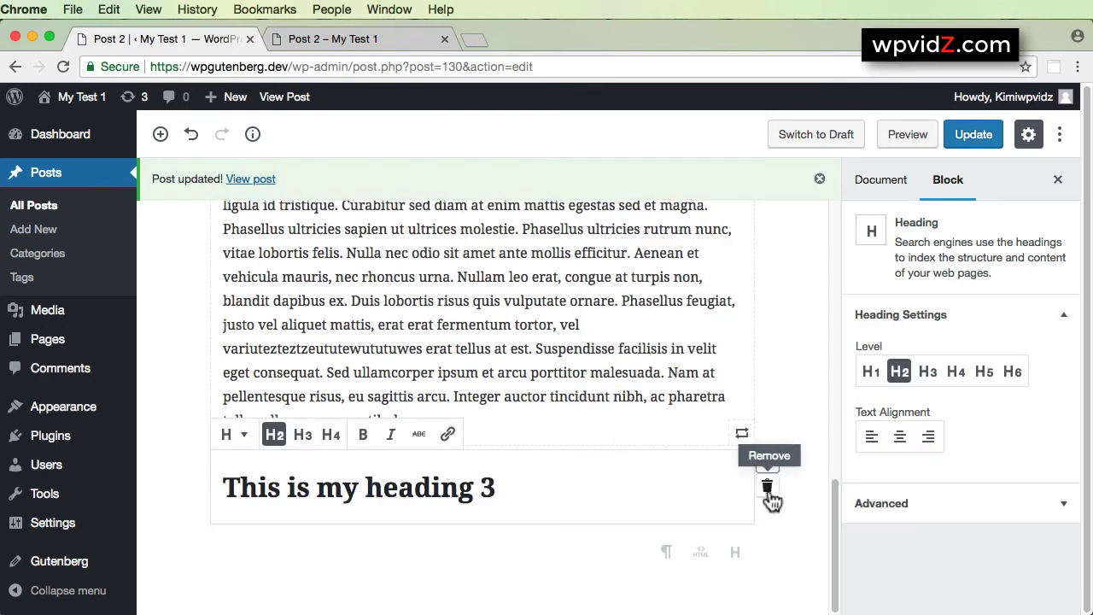
{"action": "left_click", "coordinate": [768, 489]}
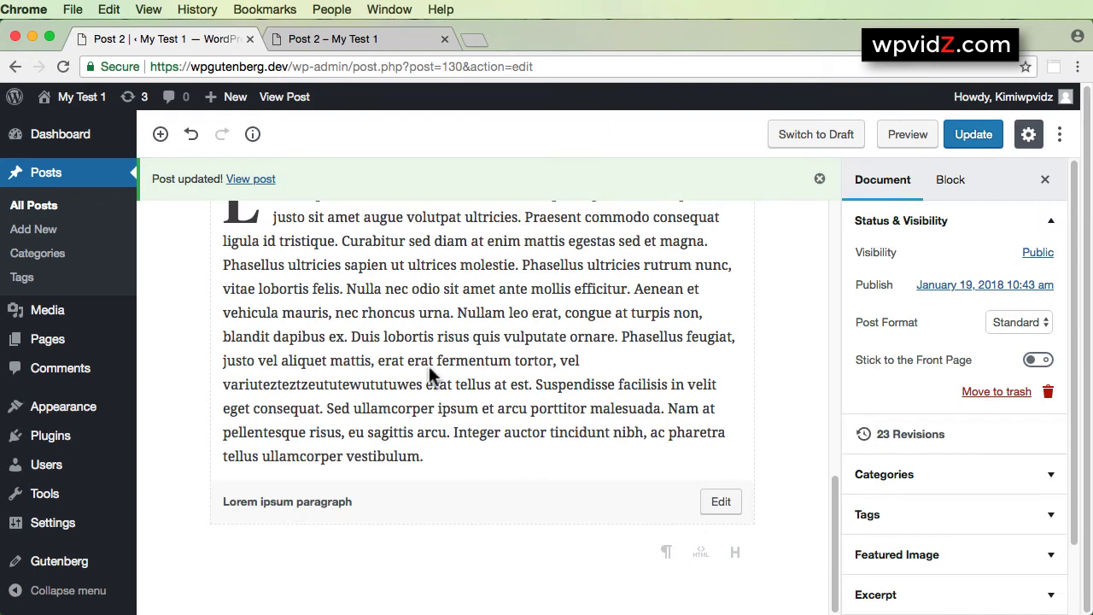
Step: Insert a Custom HTML block below the shared paragraph containing an h3 element with the text "This is my heading 3"
{"action": "left_click", "coordinate": [159, 135]}
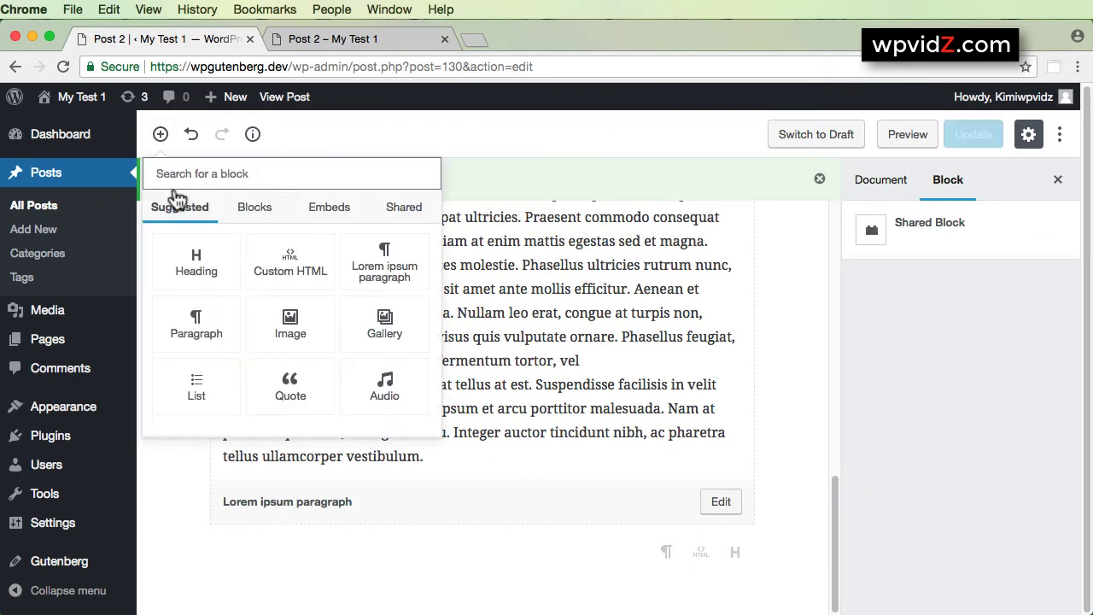
{"action": "left_click", "coordinate": [291, 281]}
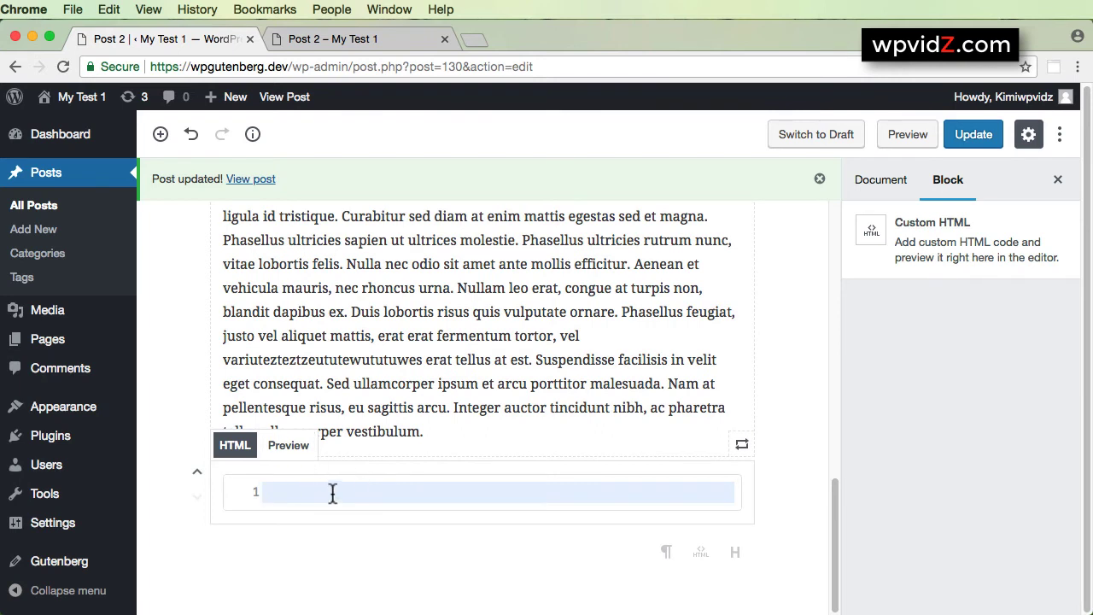
{"action": "type", "text": "<h"}
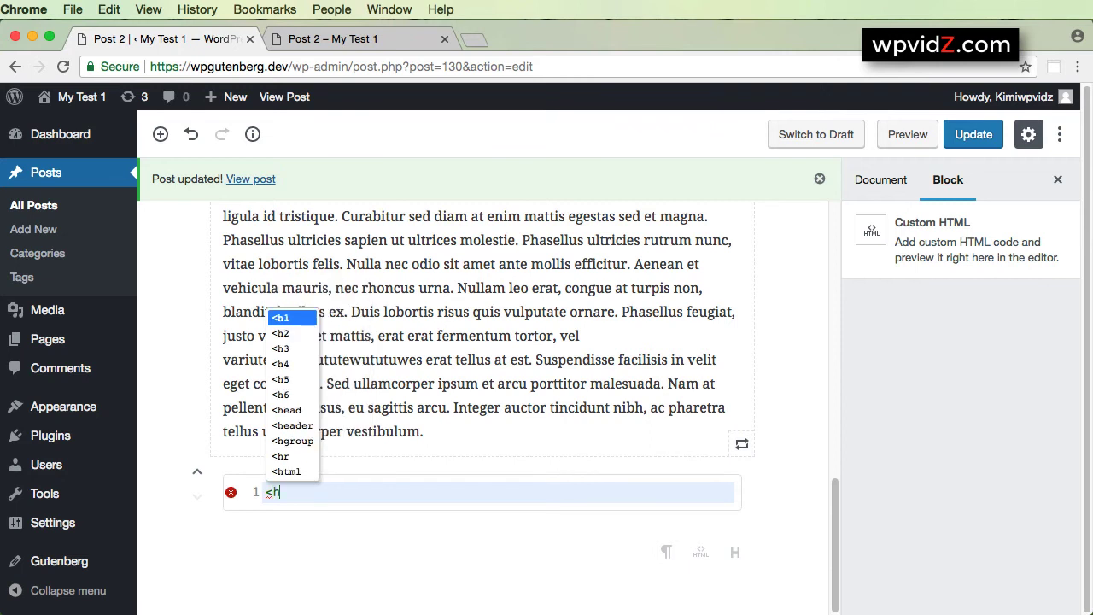
{"action": "type", "text": "3"}
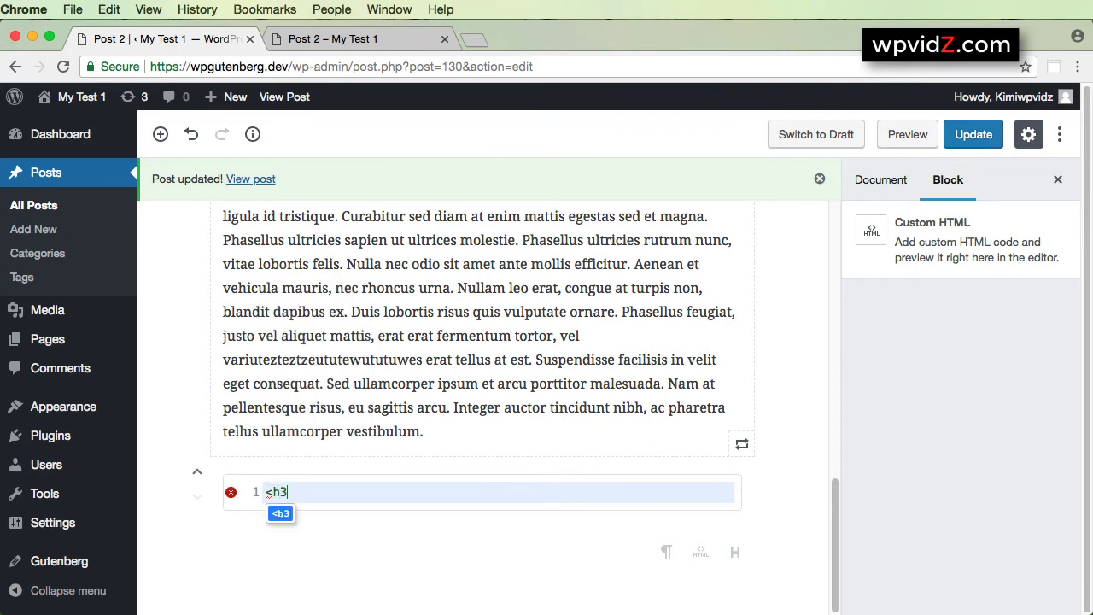
{"action": "type", "text": ">"}
{"action": "key", "text": "Return"}
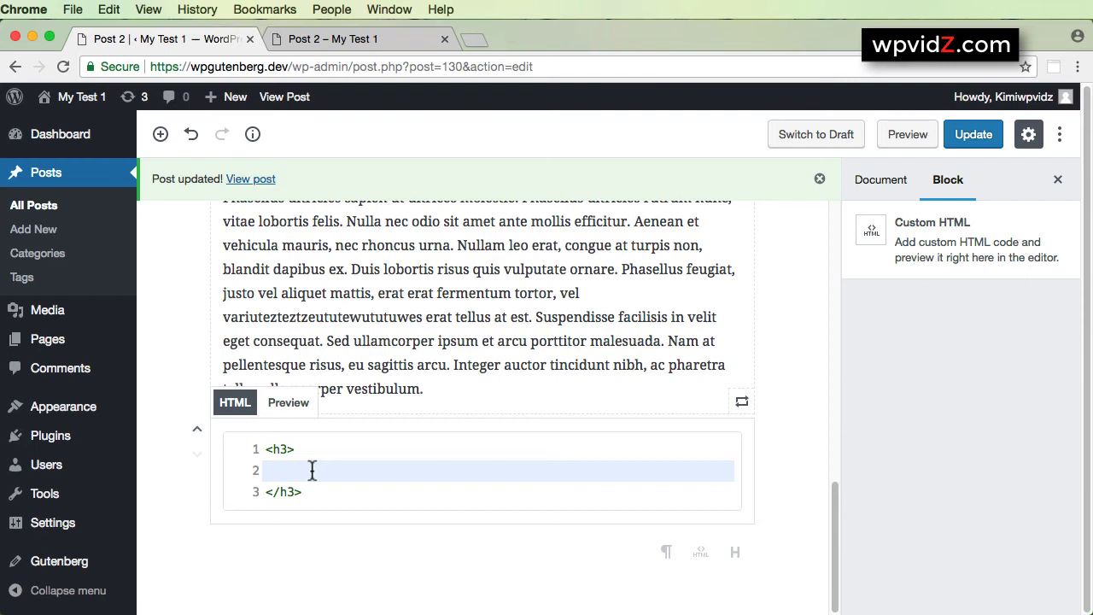
{"action": "type", "text": "This is my heading 3"}
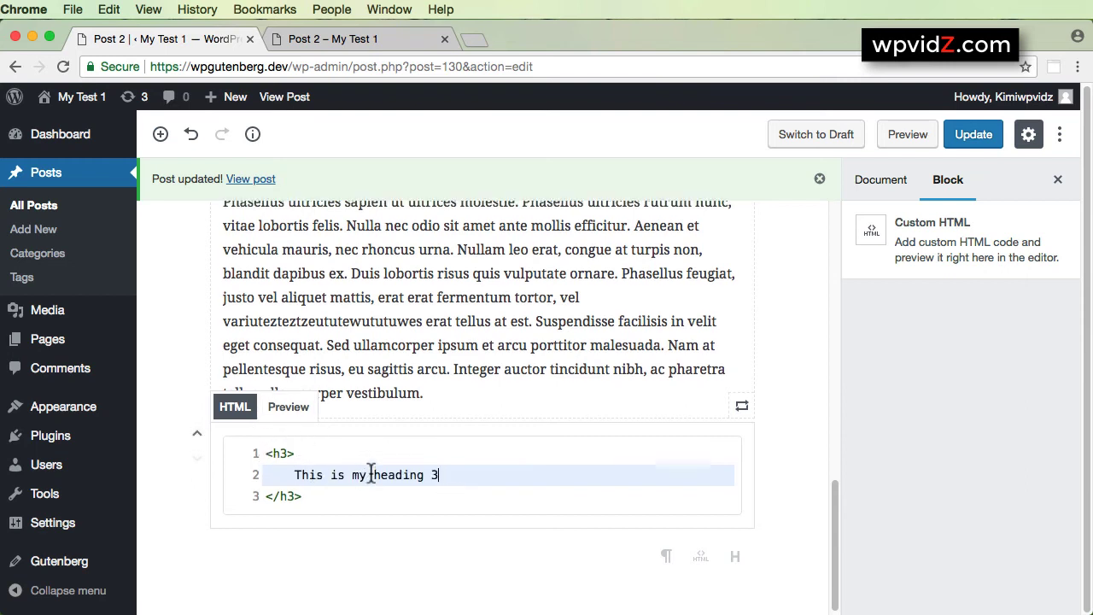
Step: Add the attribute style="color:blue;" to the opening h3 tag in the Custom HTML block and preview the block
{"action": "left_click", "coordinate": [291, 457]}
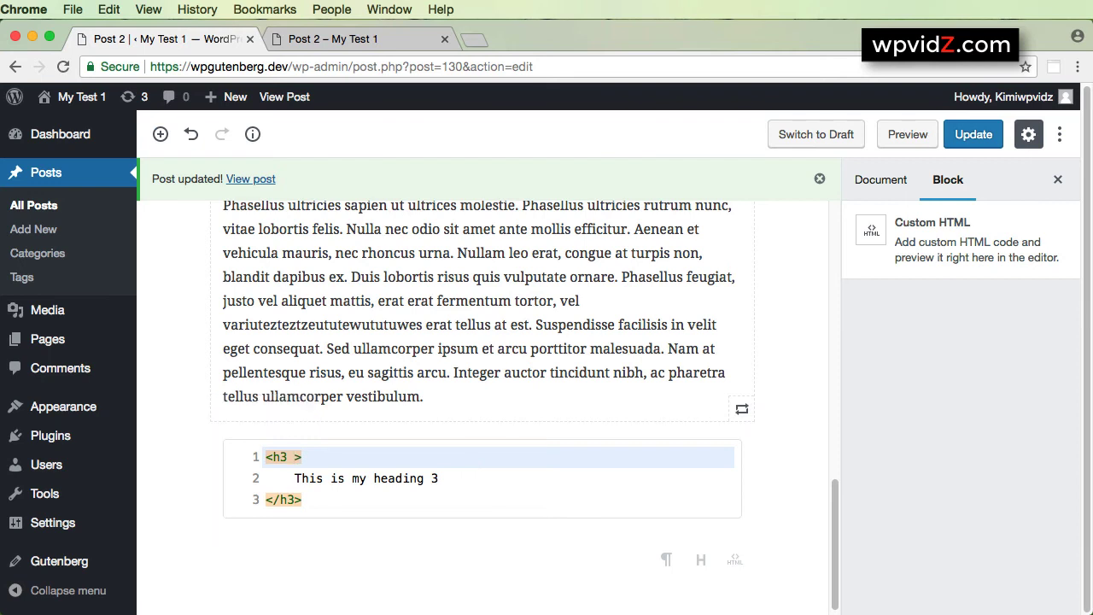
{"action": "type", "text": "style"}
{"action": "key", "text": "Escape"}
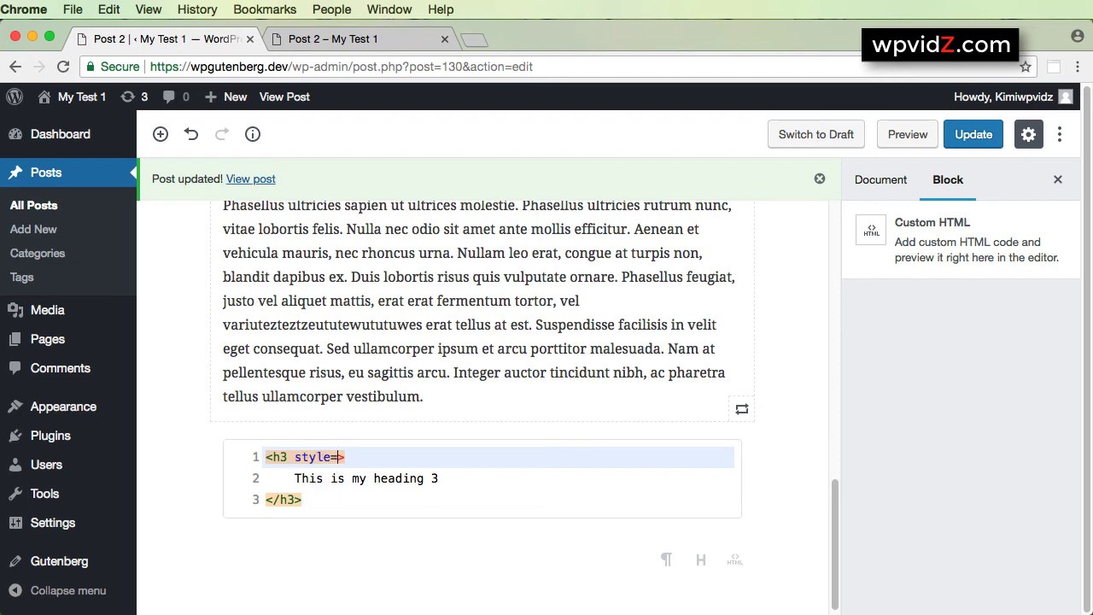
{"action": "type", "text": "\""}
{"action": "type", "text": "color:"}
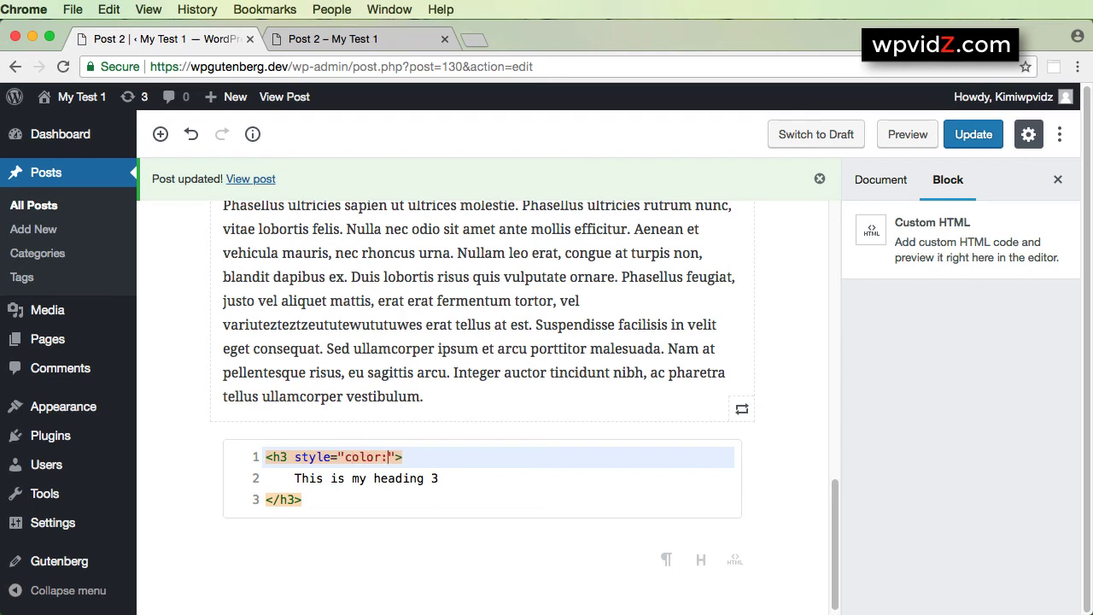
{"action": "type", "text": "blue;"}
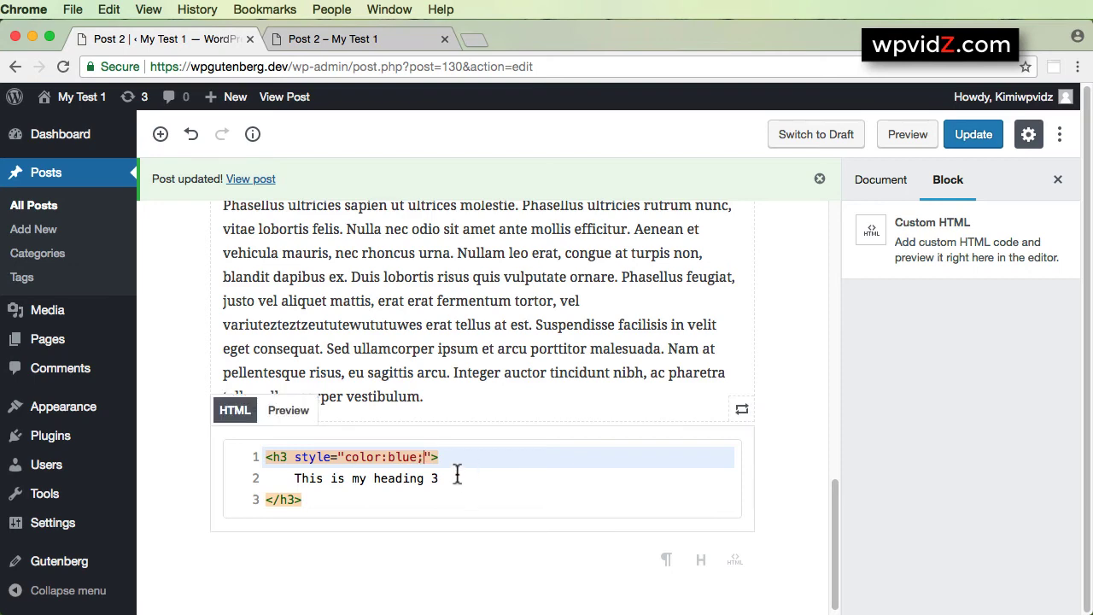
{"action": "left_click", "coordinate": [286, 412]}
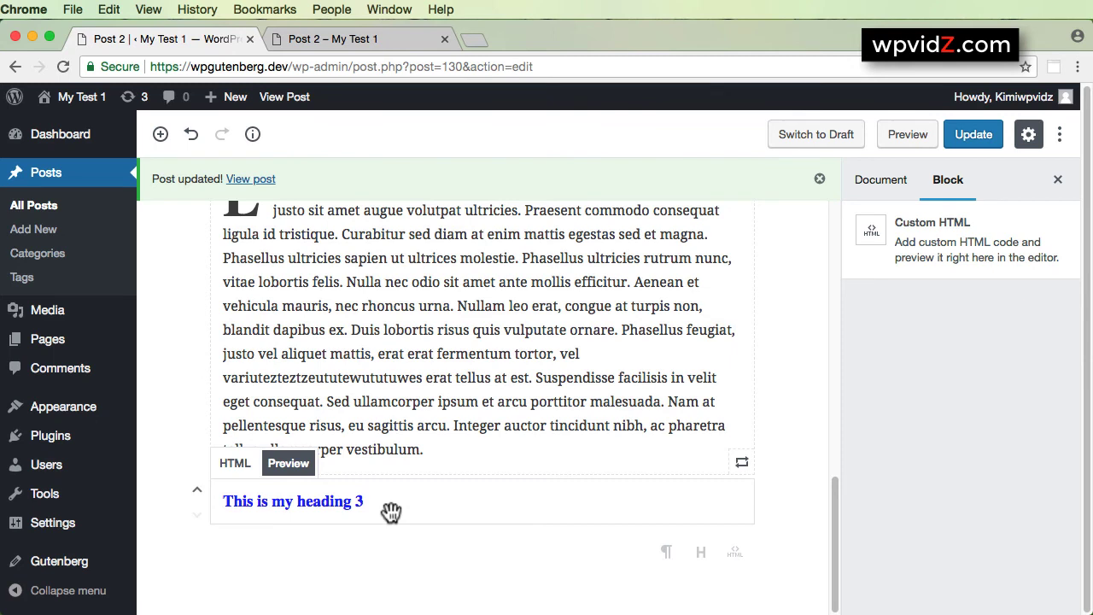
Step: Update the post and open its page in a new tab, replacing the old one, to check heading 3
{"action": "left_click", "coordinate": [974, 134]}
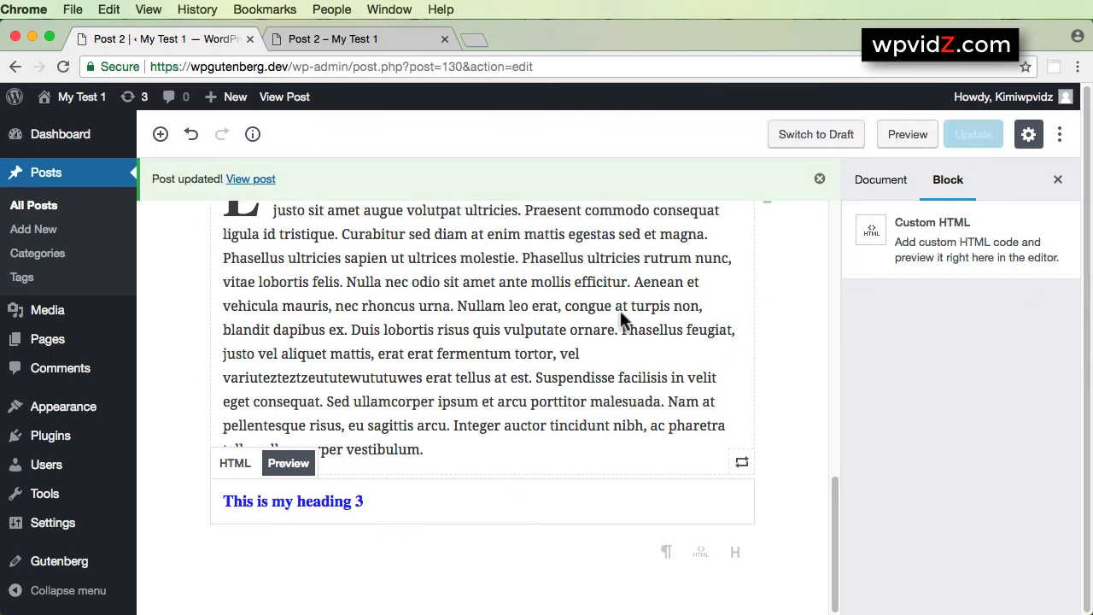
{"action": "right_click", "coordinate": [238, 186]}
{"action": "left_click", "coordinate": [257, 182]}
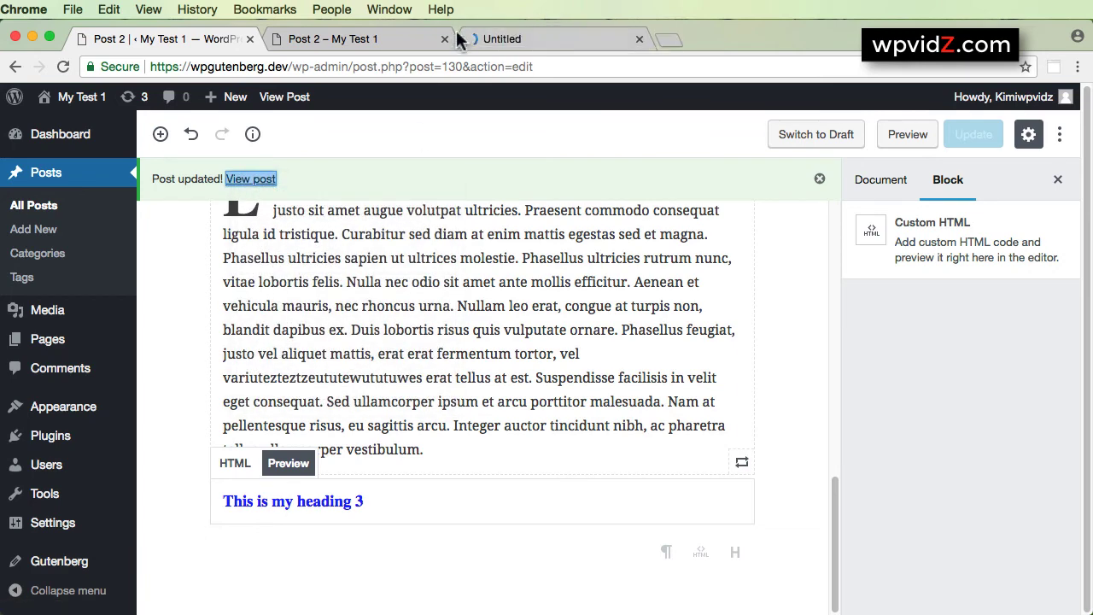
{"action": "left_click", "coordinate": [444, 39]}
{"action": "left_click", "coordinate": [271, 44]}
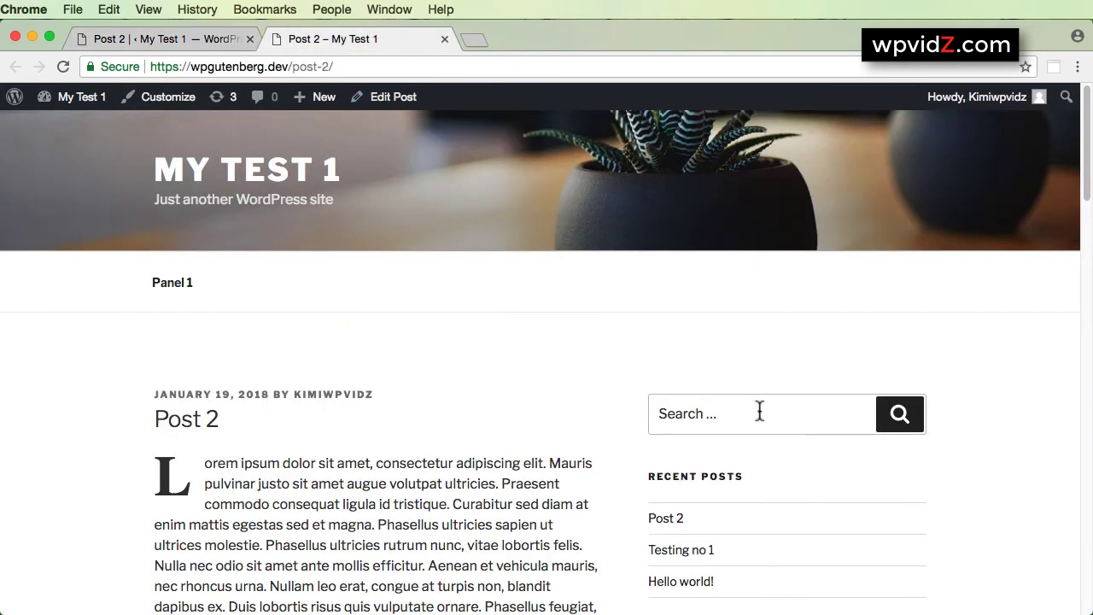
{"action": "scroll", "coordinate": [759, 410], "scroll_direction": "down", "scroll_amount": 15}
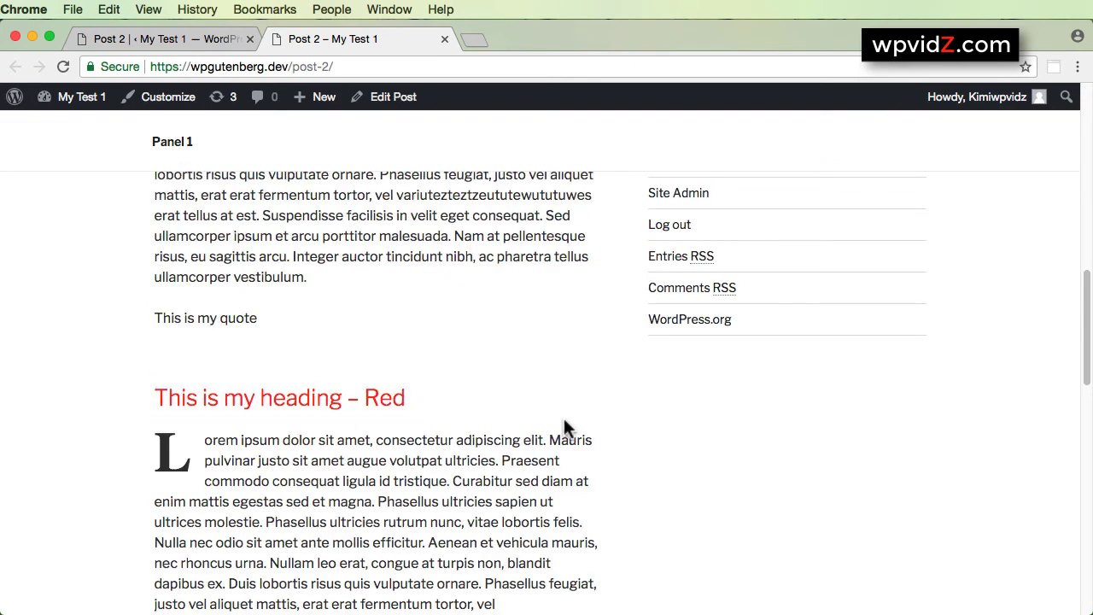
{"action": "scroll", "coordinate": [564, 427], "scroll_direction": "down", "scroll_amount": 5}
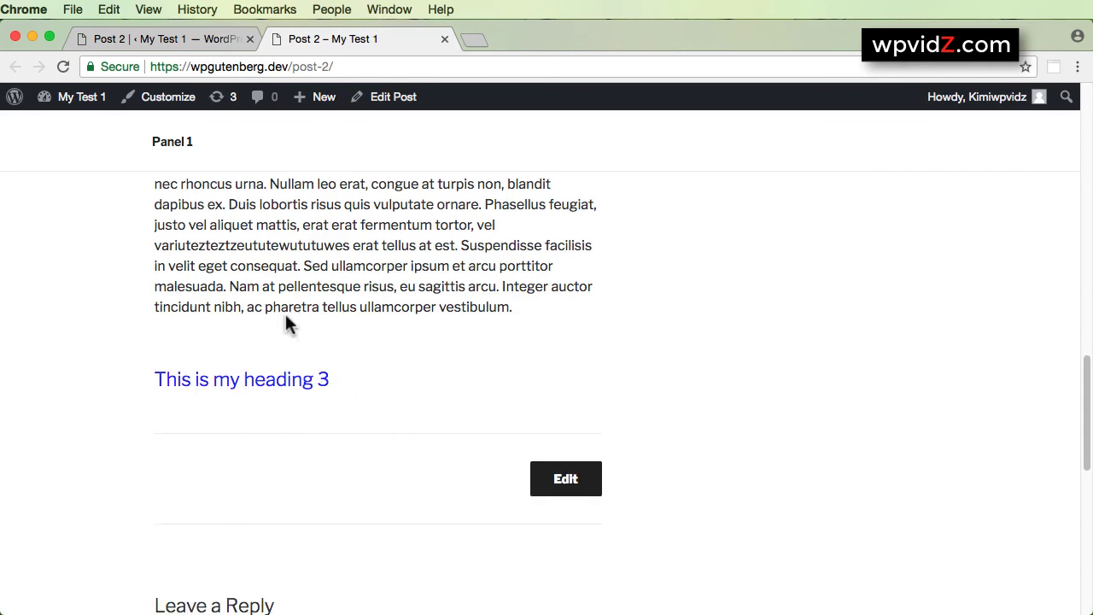
Step: Compare heading 3 in the editor and on the live page, and inspect its HTML with the browser's developer tools
{"action": "left_click", "coordinate": [199, 40]}
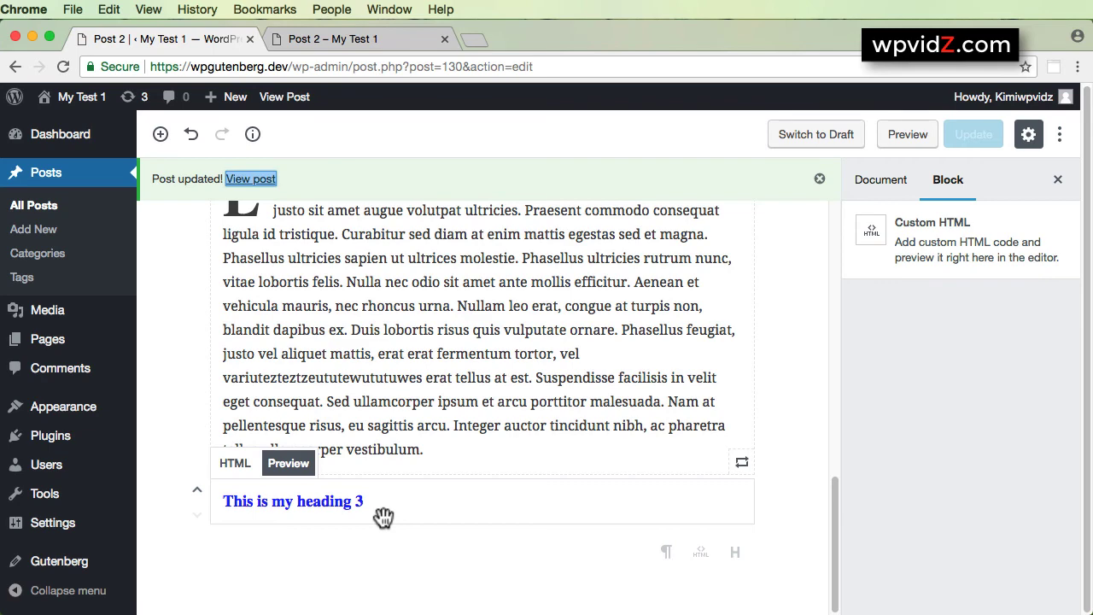
{"action": "left_click", "coordinate": [326, 43]}
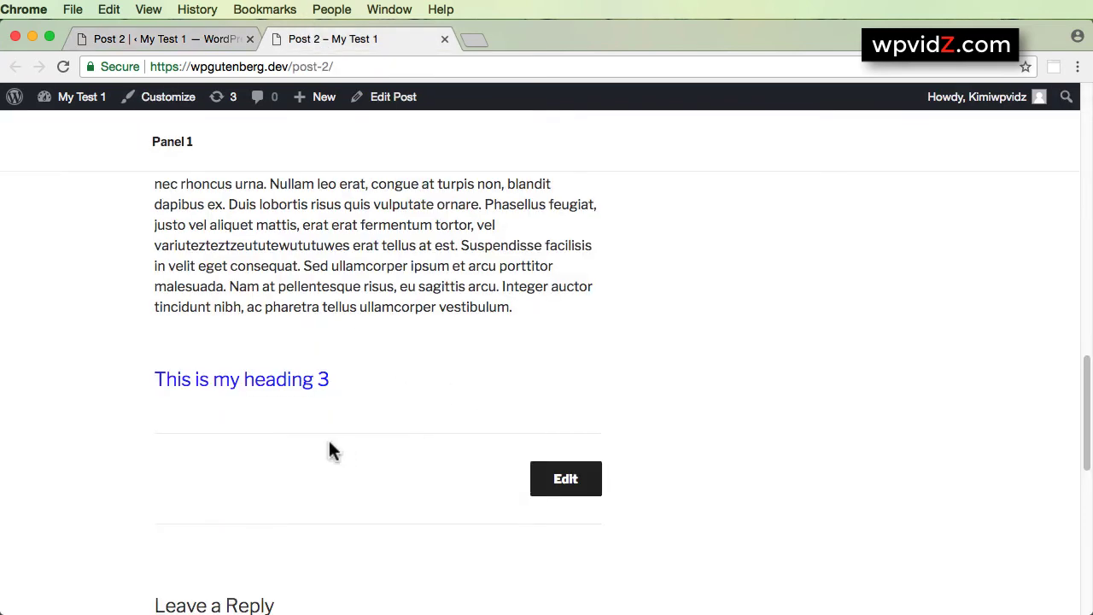
{"action": "left_click_drag", "start_coordinate": [161, 376], "coordinate": [349, 378]}
{"action": "right_click", "coordinate": [300, 376]}
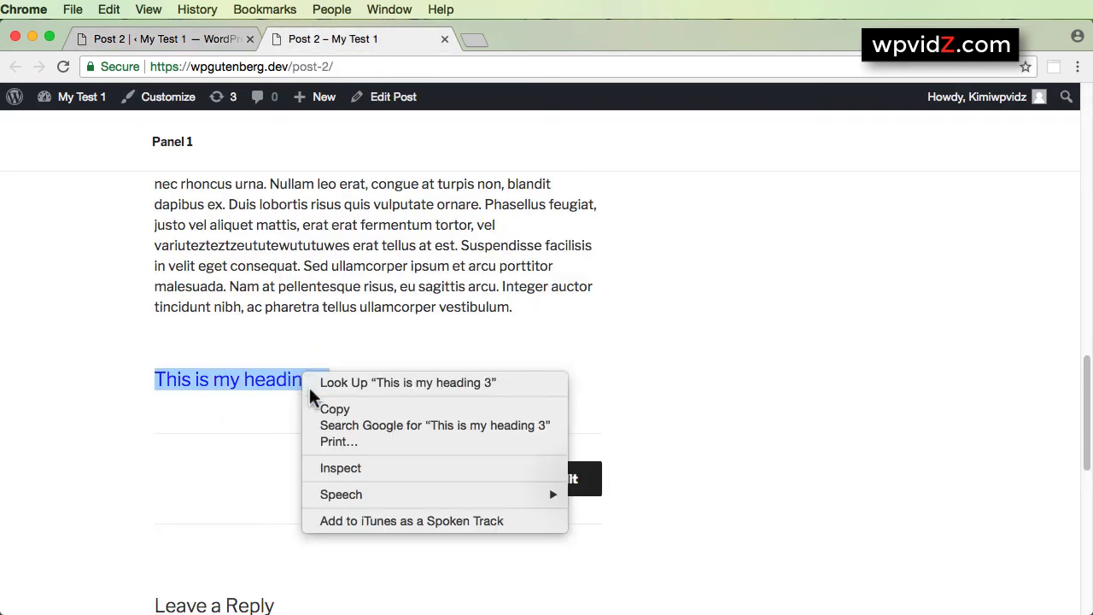
{"action": "left_click", "coordinate": [331, 469]}
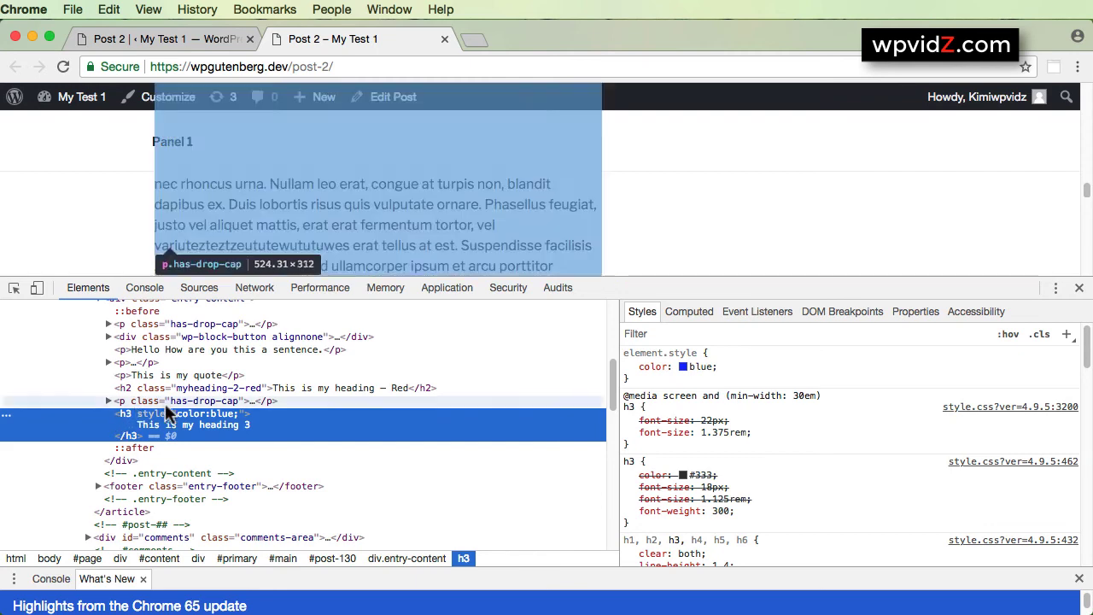
{"action": "scroll", "coordinate": [338, 238], "scroll_direction": "down", "scroll_amount": 2}
{"action": "scroll", "coordinate": [338, 237], "scroll_direction": "up", "scroll_amount": 3}
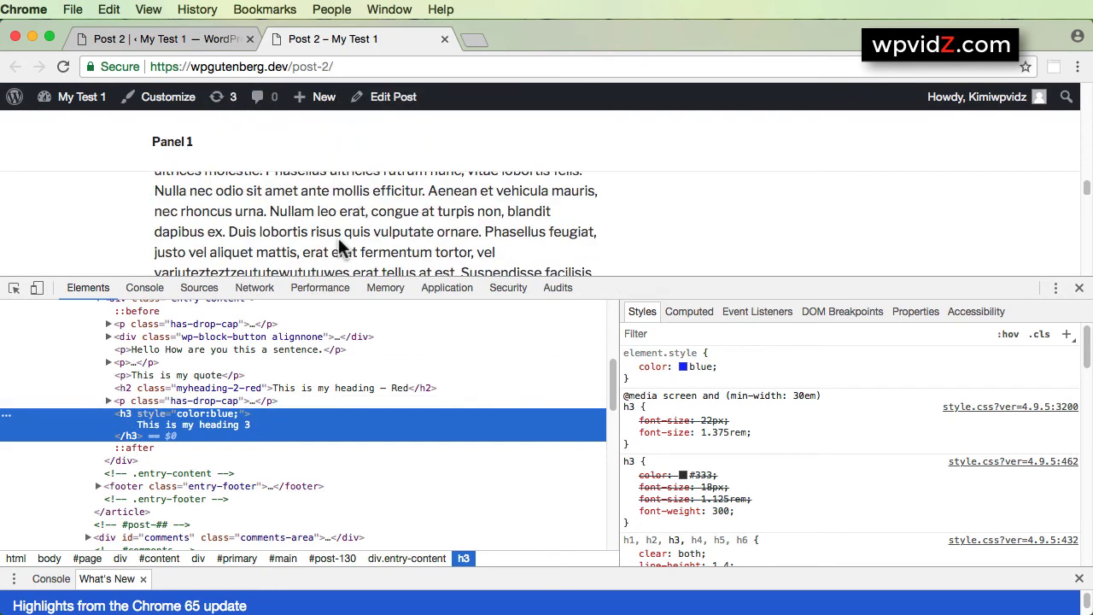
{"action": "scroll", "coordinate": [338, 238], "scroll_direction": "up", "scroll_amount": 1}
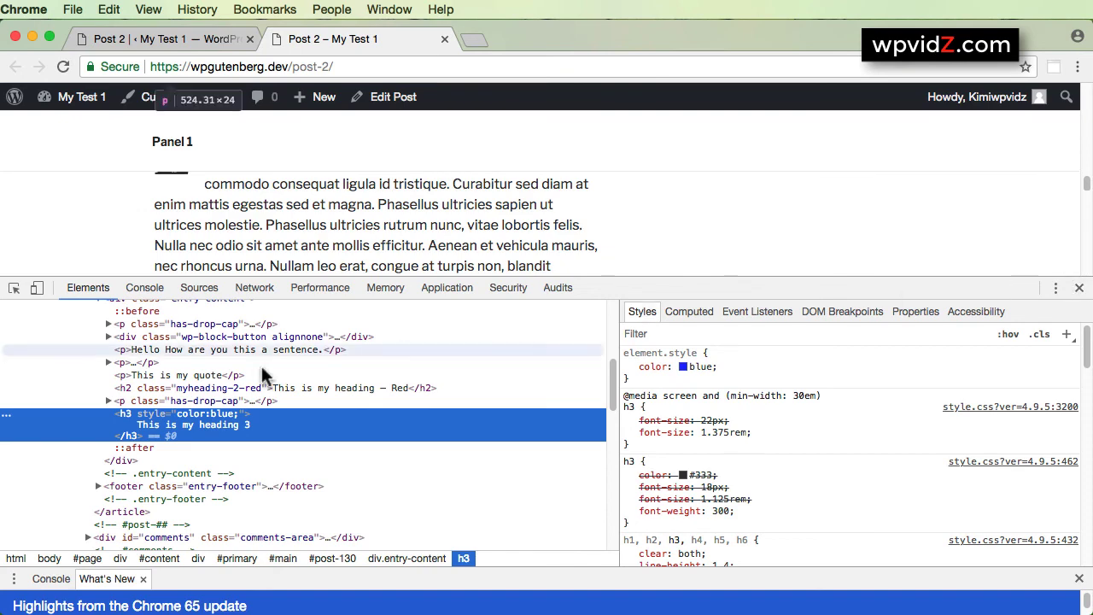
{"action": "left_click", "coordinate": [1079, 290]}
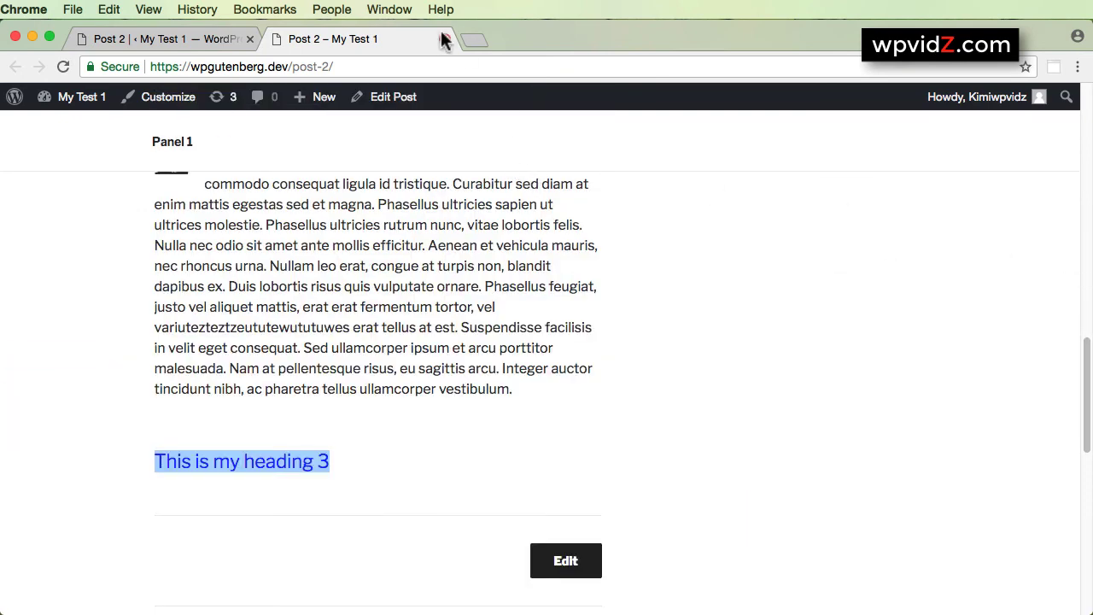
Step: Look up the additional CSS class assigned to the "This is my heading - Red" heading in the Post 2 editor
{"action": "left_click", "coordinate": [184, 36]}
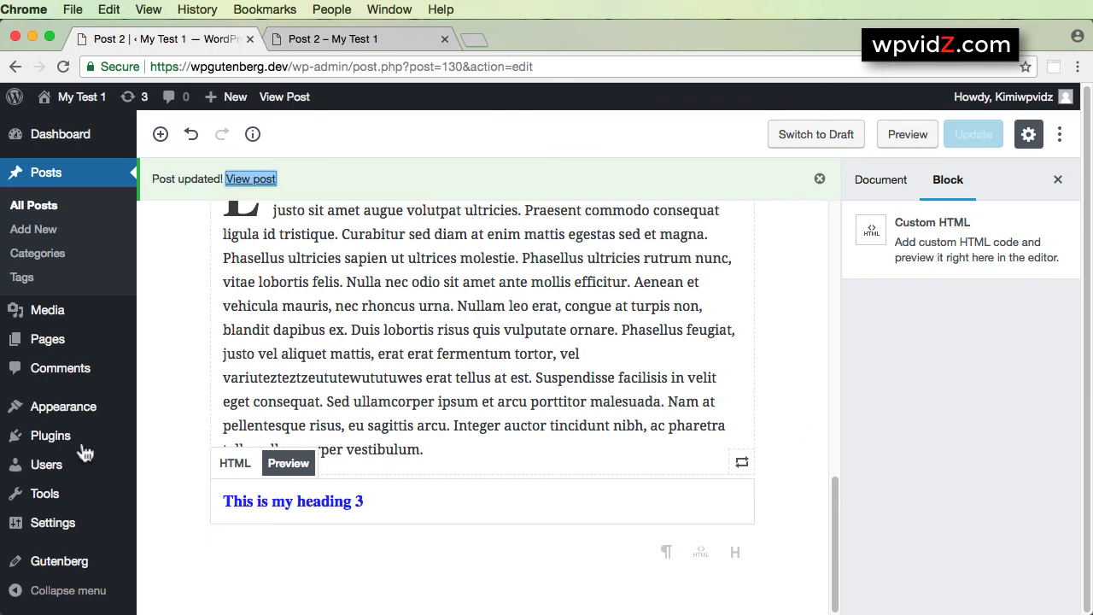
{"action": "scroll", "coordinate": [514, 376], "scroll_direction": "up", "scroll_amount": 5}
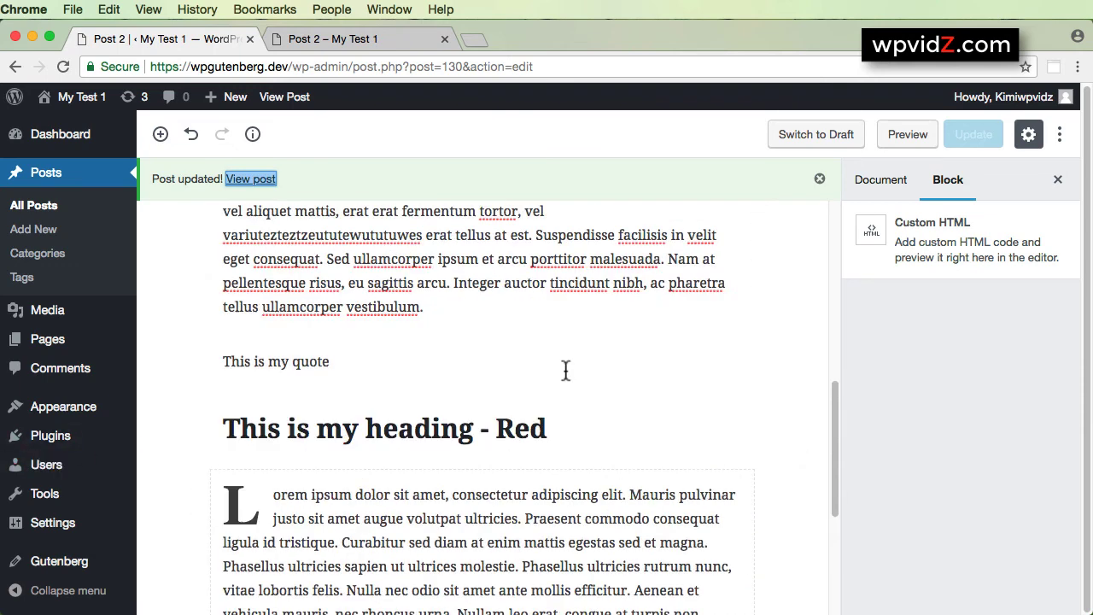
{"action": "scroll", "coordinate": [564, 403], "scroll_direction": "up", "scroll_amount": 10}
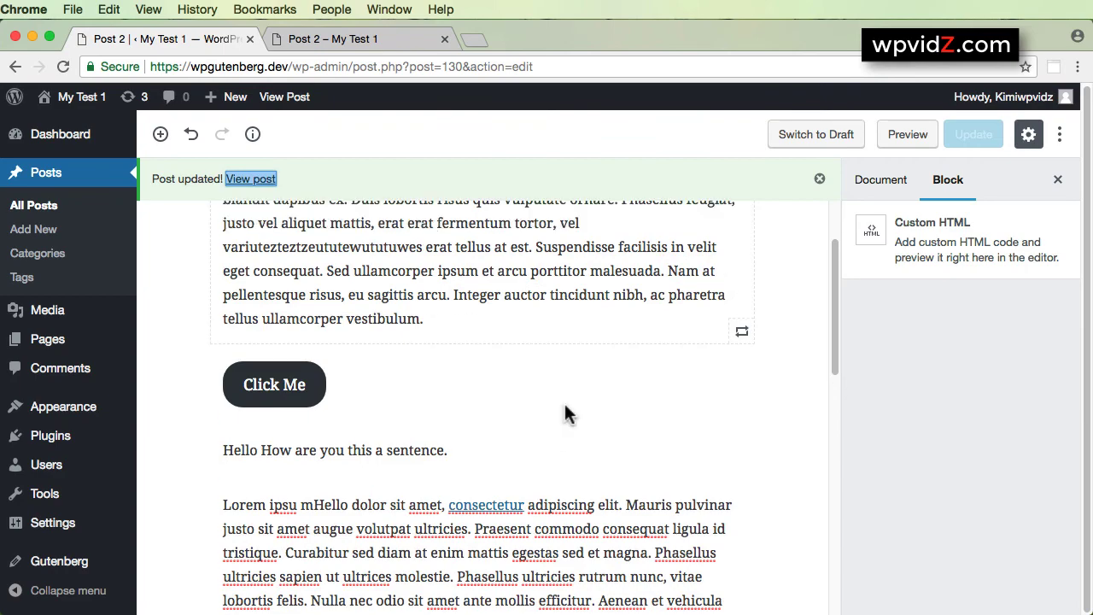
{"action": "scroll", "coordinate": [564, 403], "scroll_direction": "down", "scroll_amount": 15}
{"action": "scroll", "coordinate": [564, 403], "scroll_direction": "up", "scroll_amount": 4}
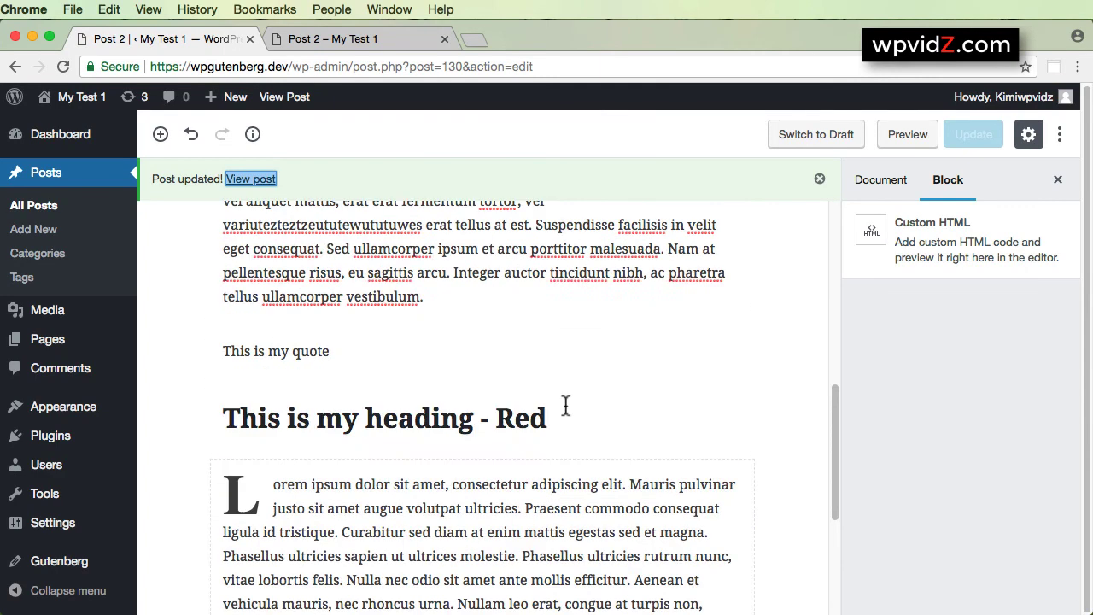
{"action": "left_click", "coordinate": [429, 410]}
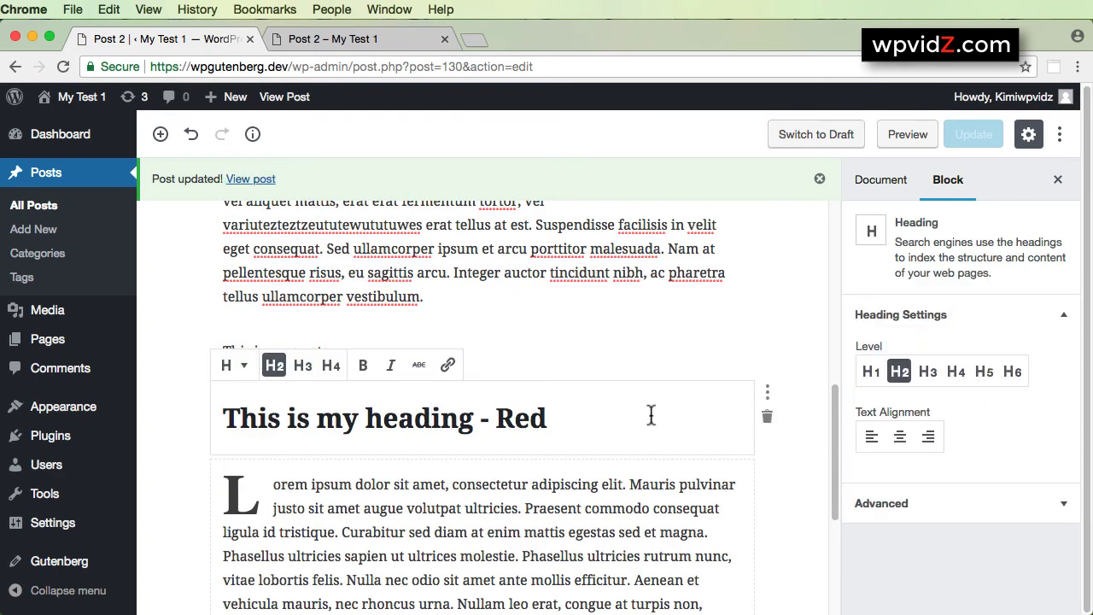
{"action": "left_click", "coordinate": [1057, 513]}
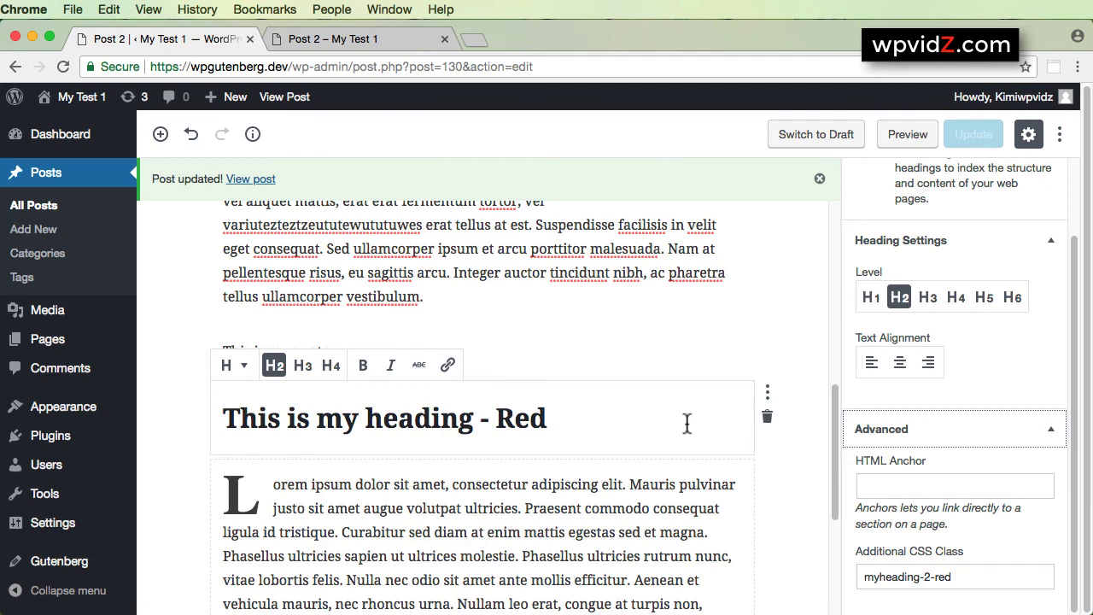
{"action": "left_click", "coordinate": [962, 577]}
{"action": "triple_click", "coordinate": [962, 577]}
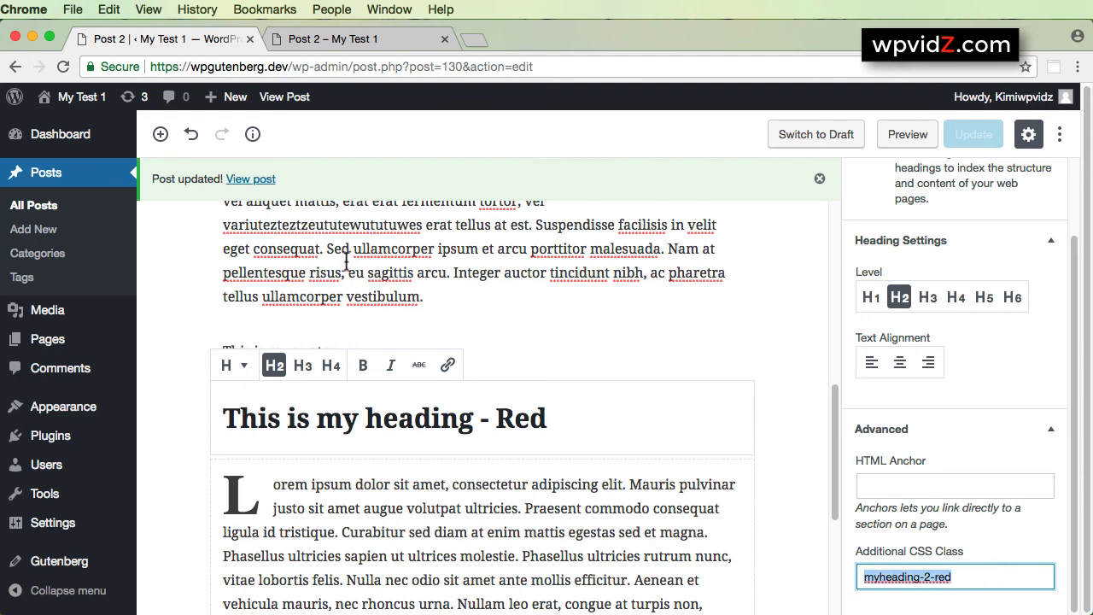
Step: Create and publish a new post titled "For colored heading" with the paragraph "This is paragraph" and the H2 heading "Heading 2 another post"
{"action": "left_click", "coordinate": [34, 230]}
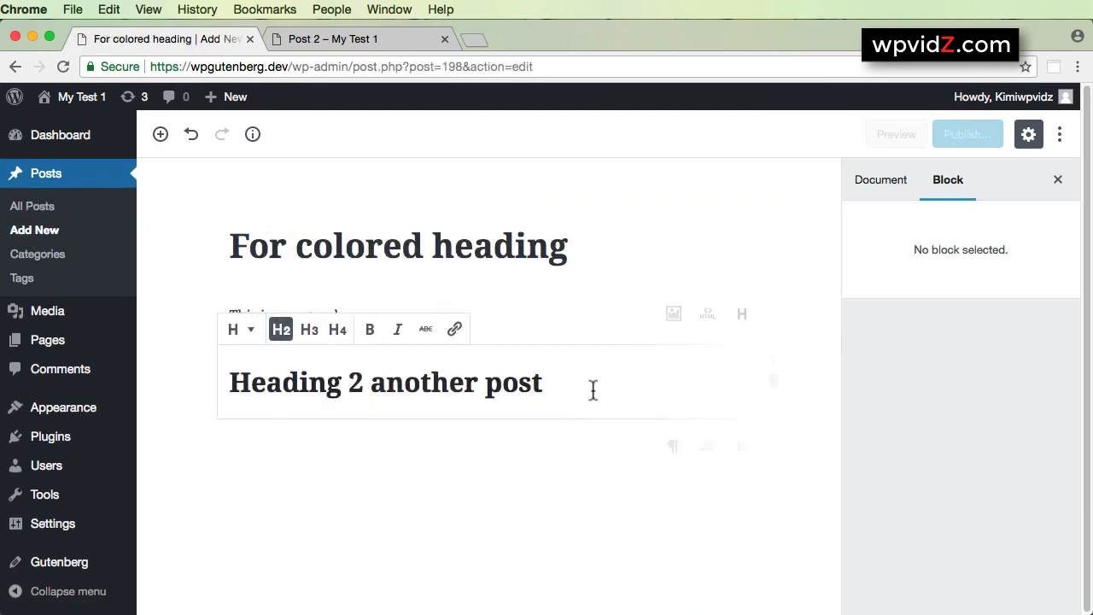
{"action": "key", "text": "Return"}
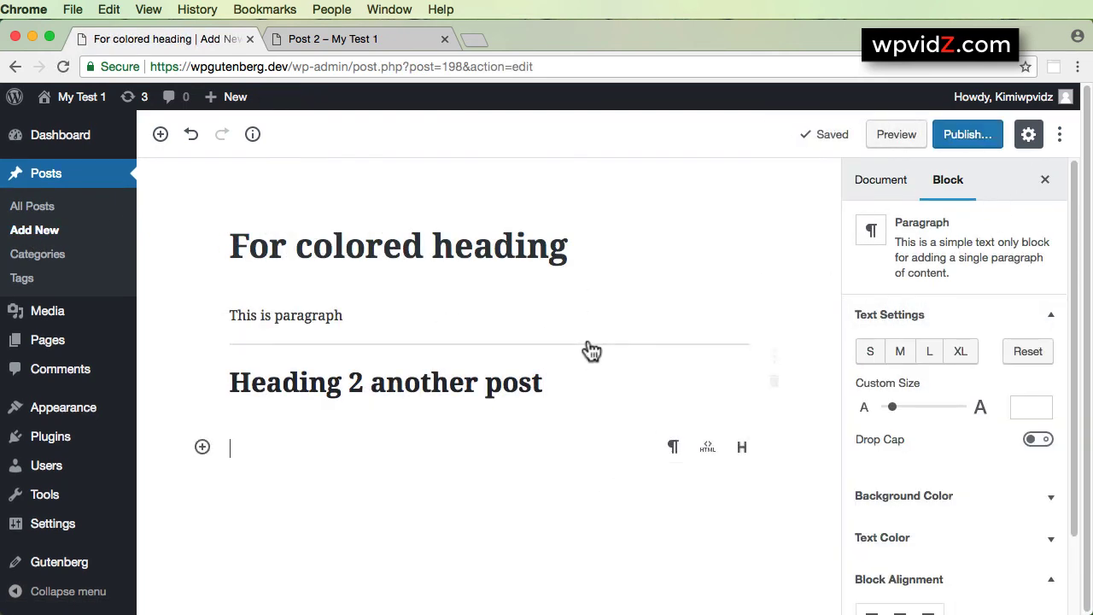
{"action": "left_click", "coordinate": [967, 137]}
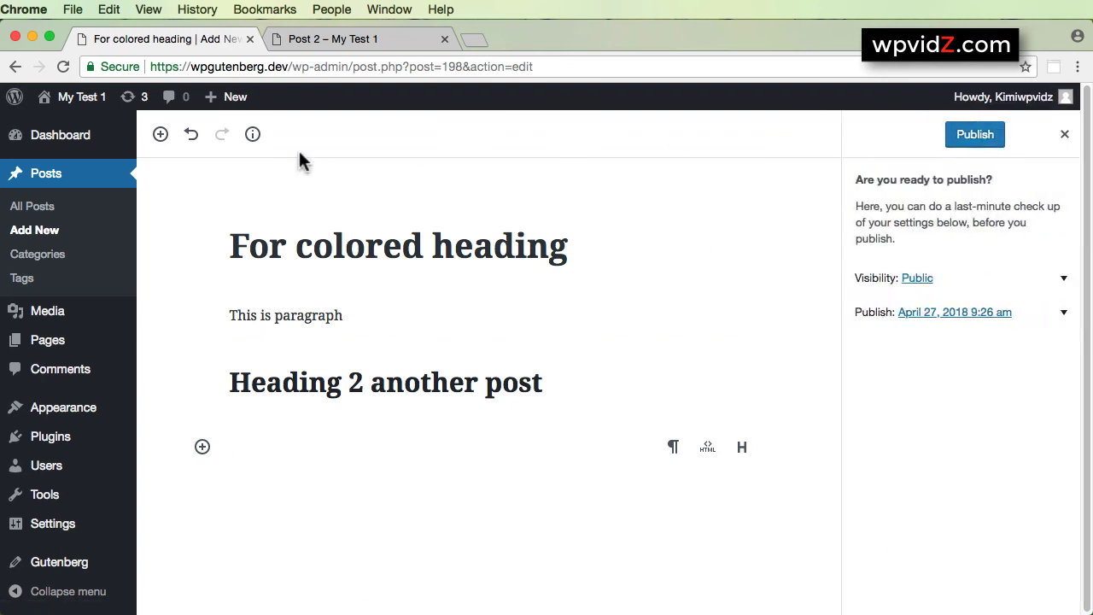
{"action": "left_click", "coordinate": [973, 139]}
Step: Open the published post in a new tab in place of the Post 2 page and examine its title, paragraph and heading
{"action": "right_click", "coordinate": [254, 181]}
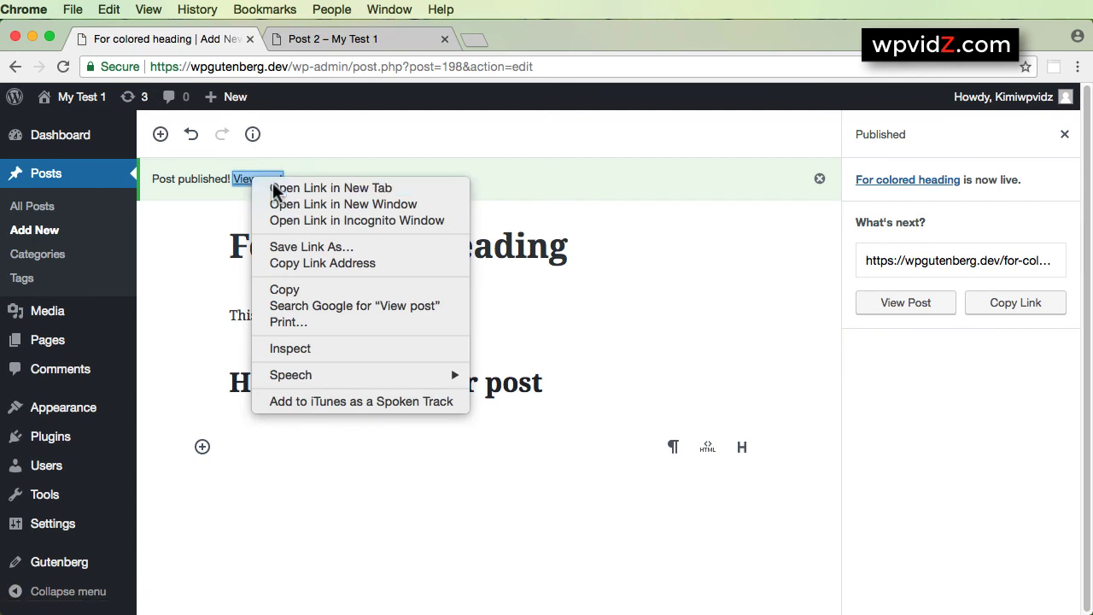
{"action": "left_click", "coordinate": [269, 185]}
{"action": "left_click", "coordinate": [445, 39]}
{"action": "left_click", "coordinate": [352, 39]}
{"action": "scroll", "coordinate": [512, 376], "scroll_direction": "down", "scroll_amount": 3}
{"action": "left_click_drag", "start_coordinate": [154, 337], "coordinate": [402, 356]}
{"action": "left_click_drag", "start_coordinate": [155, 381], "coordinate": [259, 418]}
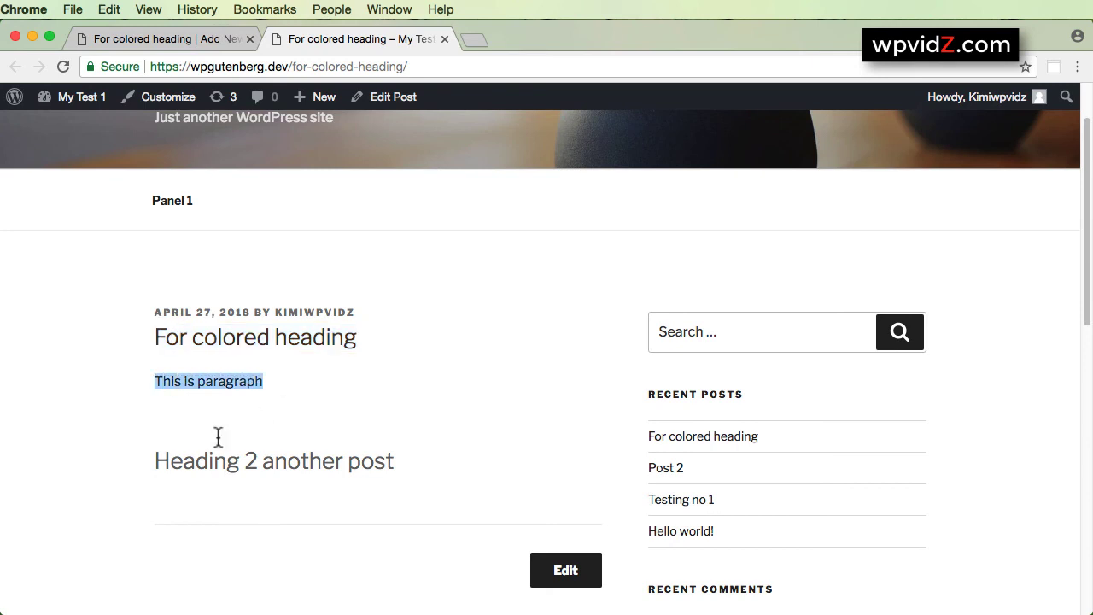
{"action": "left_click_drag", "start_coordinate": [153, 460], "coordinate": [391, 459]}
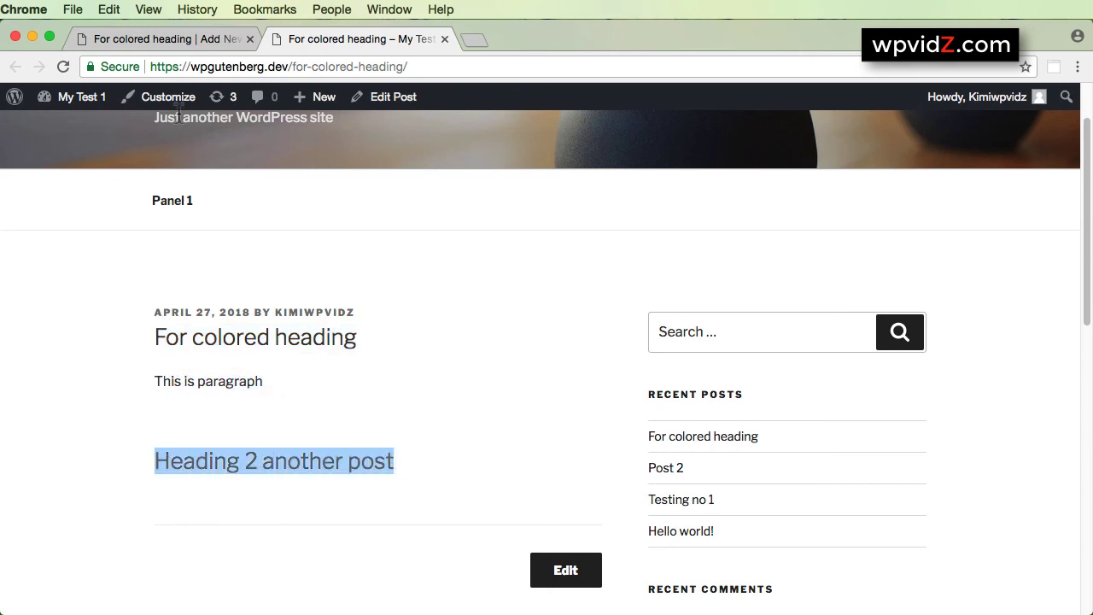
{"action": "left_click", "coordinate": [195, 38]}
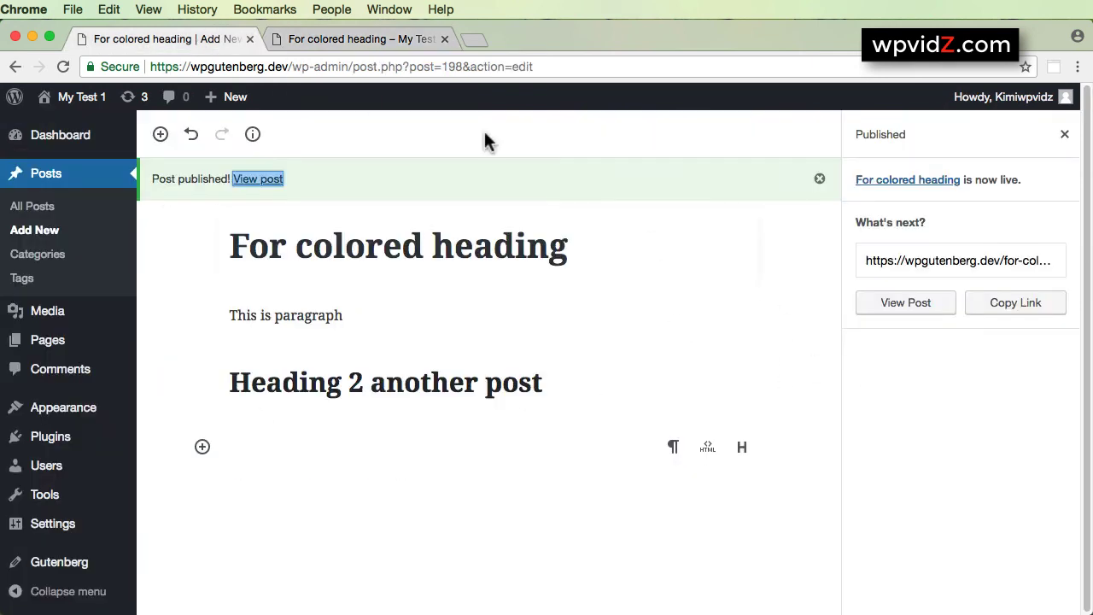
{"action": "left_click", "coordinate": [307, 39]}
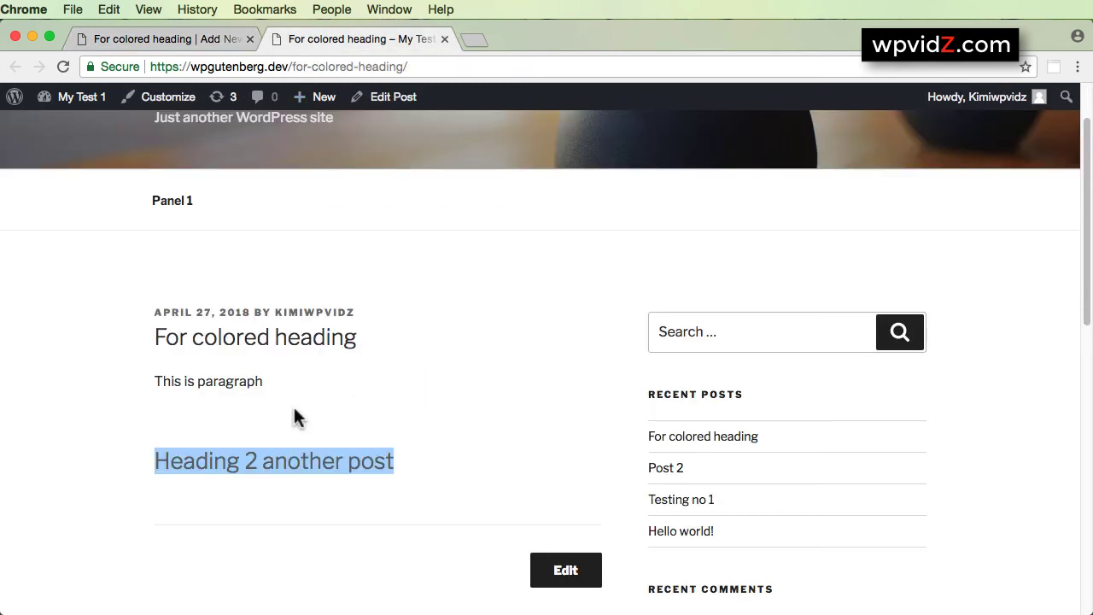
Step: Assign the additional CSS class myheading-2-red to the "Heading 2 another post" heading and update the post
{"action": "left_click", "coordinate": [183, 38]}
{"action": "left_click", "coordinate": [461, 383]}
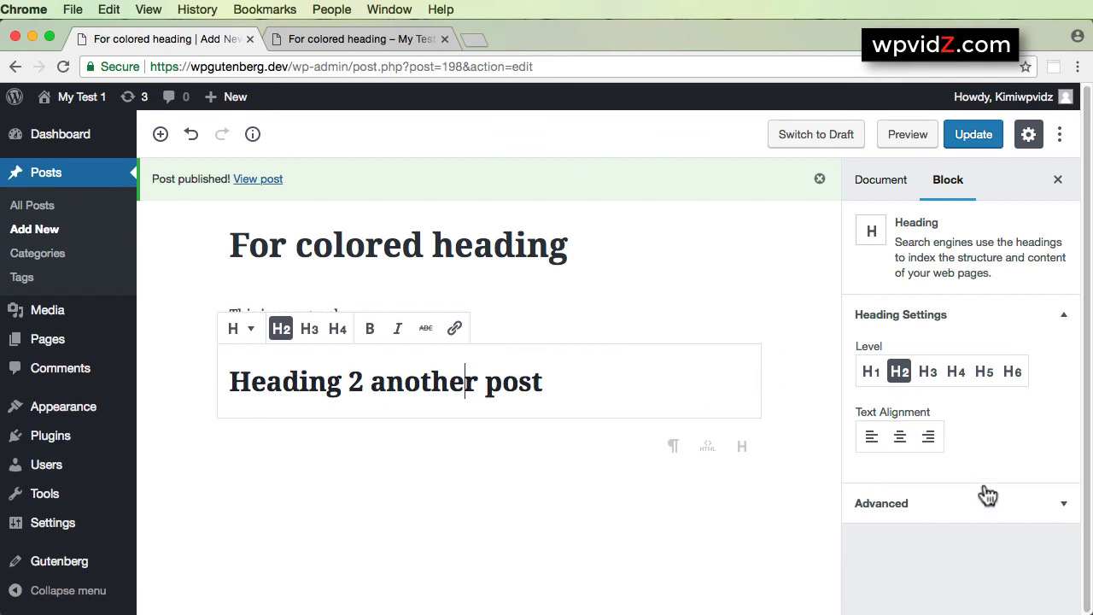
{"action": "left_click", "coordinate": [1001, 513]}
{"action": "left_click", "coordinate": [914, 575]}
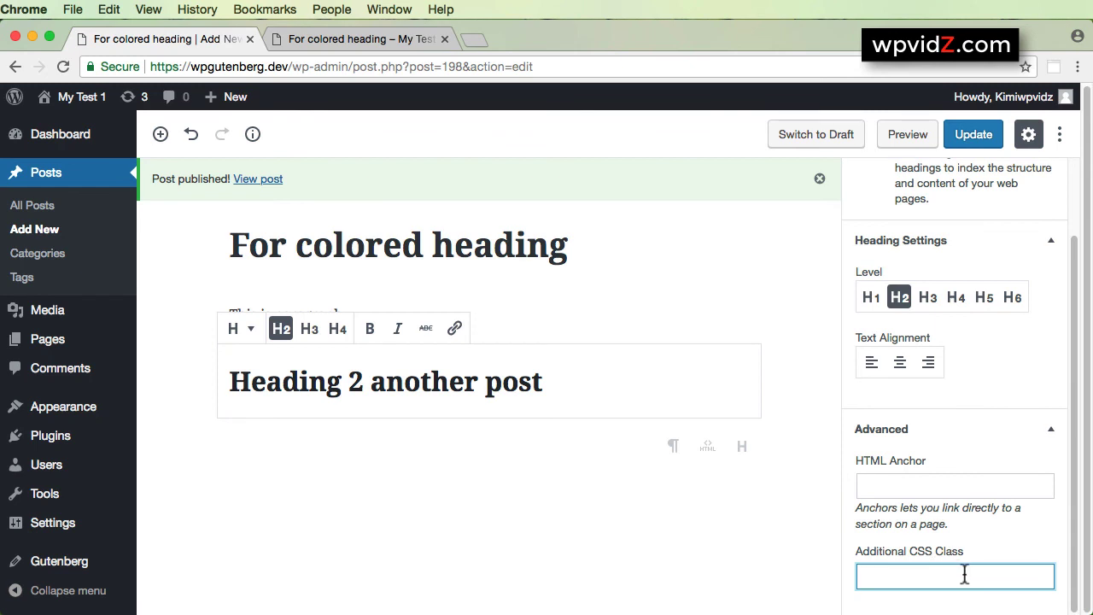
{"action": "type", "text": "myheading-2"}
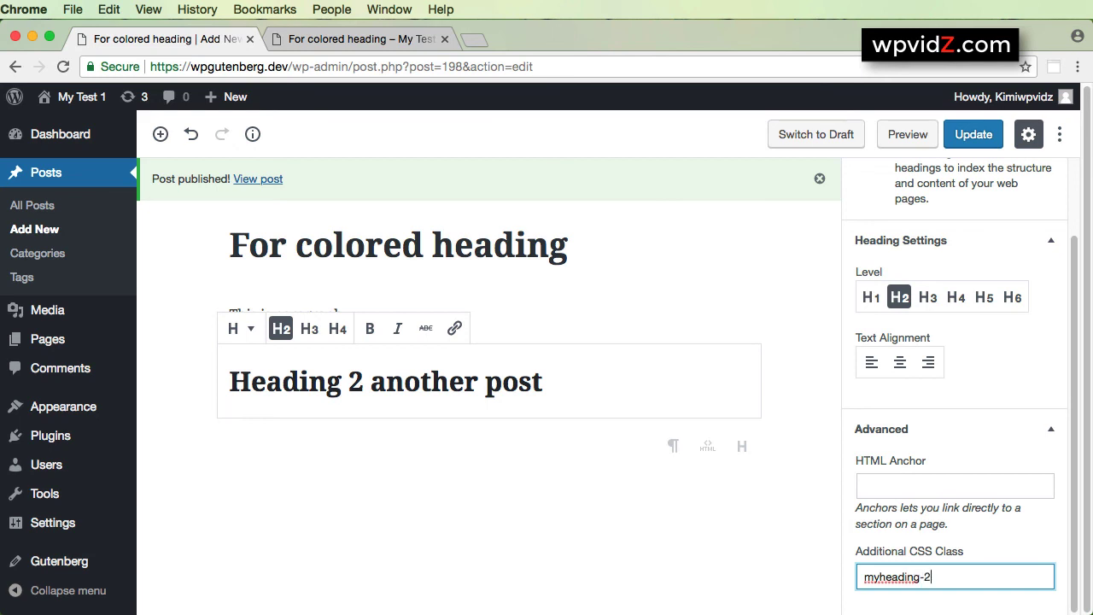
{"action": "type", "text": "-red"}
{"action": "left_click", "coordinate": [984, 138]}
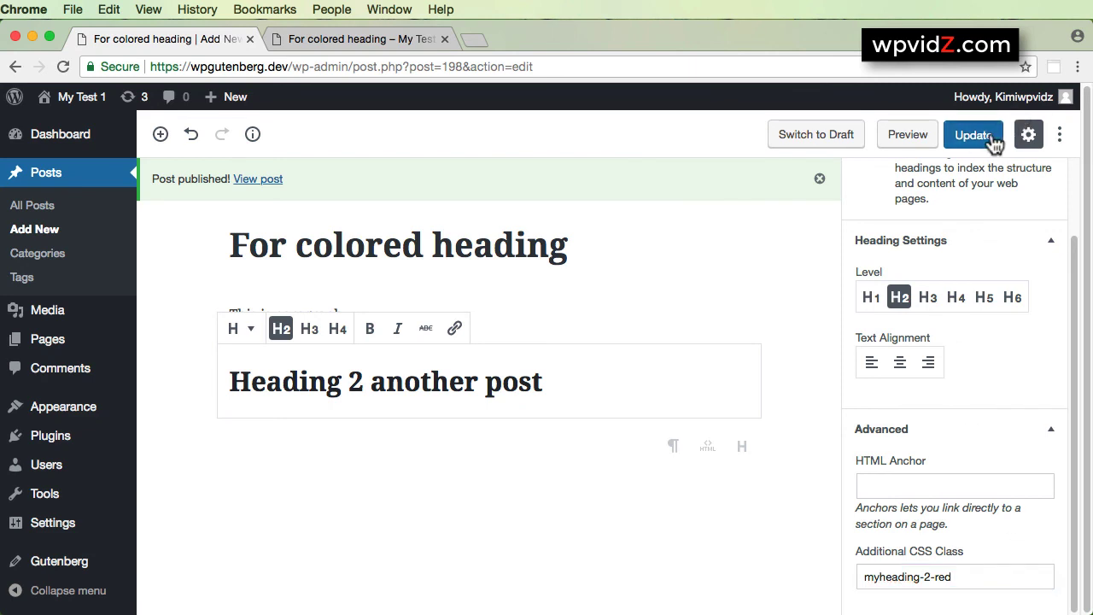
Step: Open the updated post in a new tab in place of the old one and compare its heading with the CSS class in the editor
{"action": "right_click", "coordinate": [262, 175]}
{"action": "left_click", "coordinate": [272, 181]}
{"action": "left_click", "coordinate": [444, 39]}
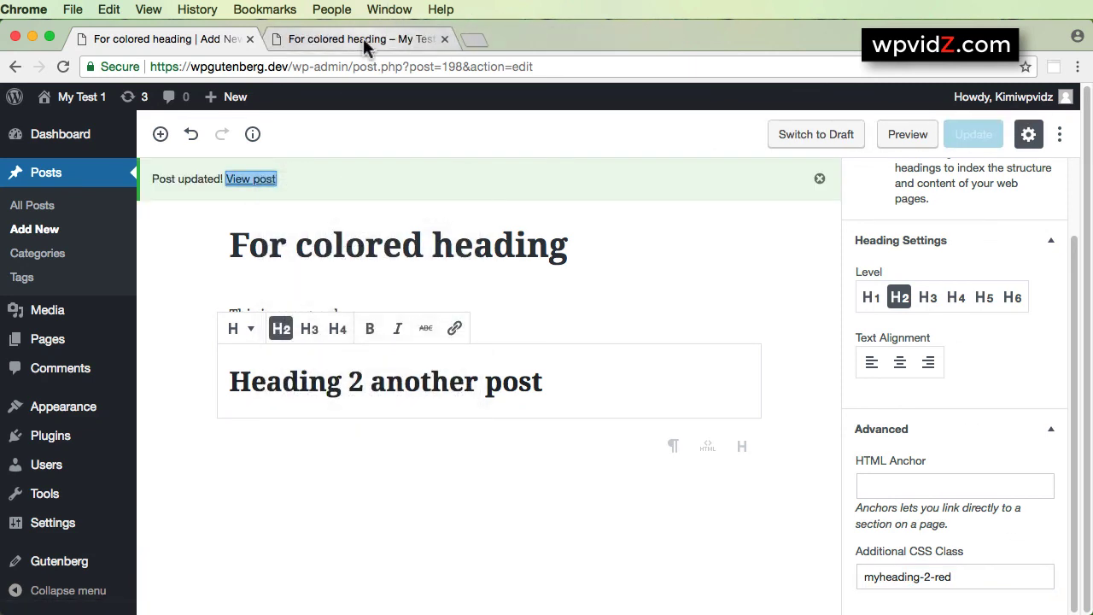
{"action": "left_click", "coordinate": [363, 37]}
{"action": "scroll", "coordinate": [270, 416], "scroll_direction": "down", "scroll_amount": 5}
{"action": "mouse_move", "coordinate": [146, 290]}
{"action": "left_mouse_down"}
{"action": "mouse_move", "coordinate": [414, 290]}
{"action": "mouse_move", "coordinate": [146, 282]}
{"action": "mouse_move", "coordinate": [154, 289]}
{"action": "left_mouse_up"}
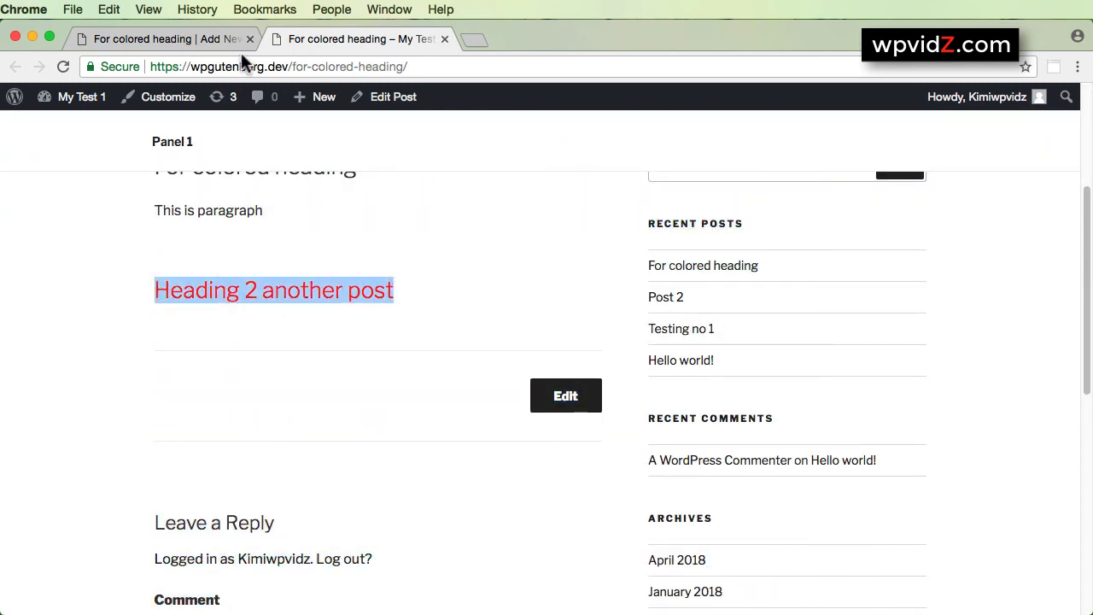
{"action": "left_click", "coordinate": [213, 38]}
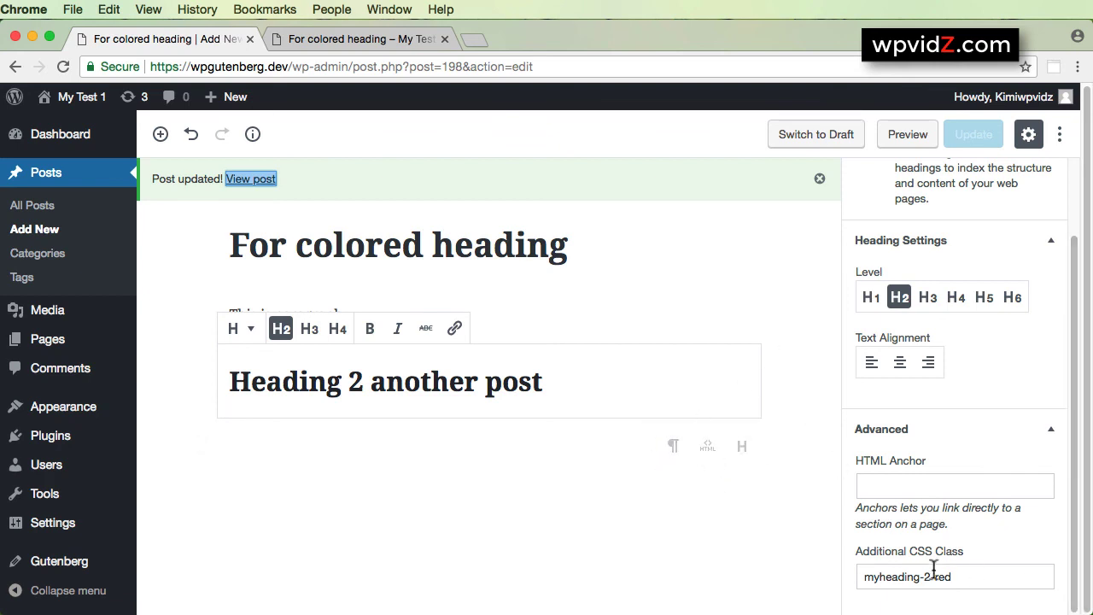
{"action": "triple_click", "coordinate": [988, 579]}
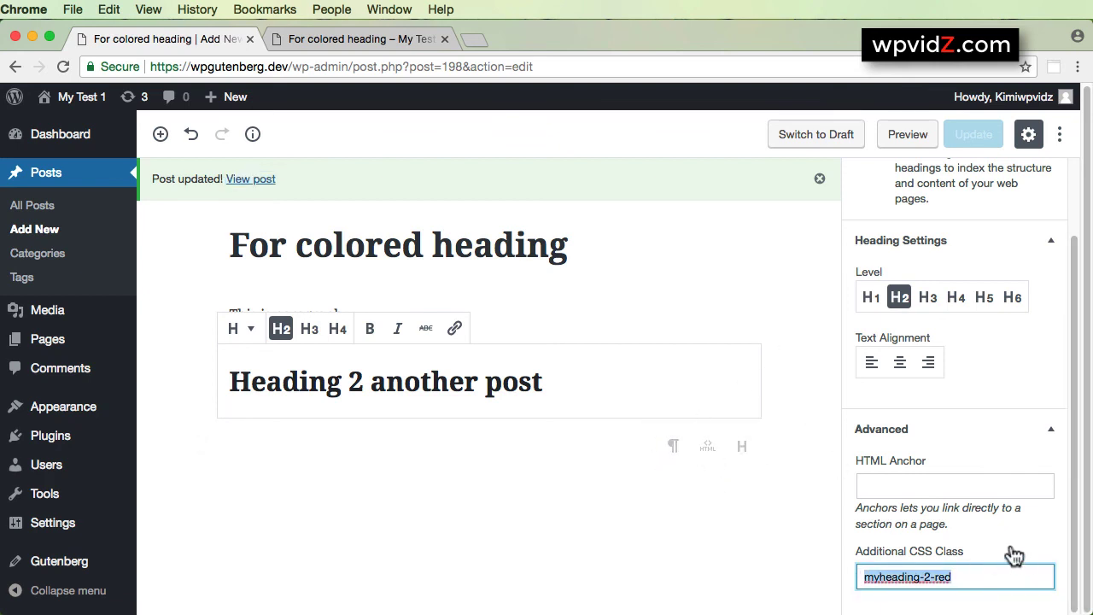